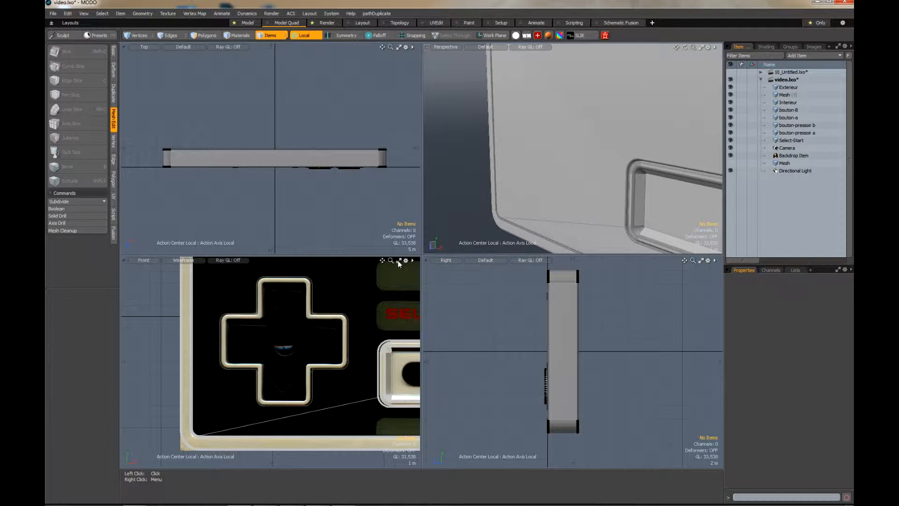
# - Maximise the front view around the directional cross and delete the old Mesh item that traces its outline
pyautogui.scroll(-5, 594, 156)
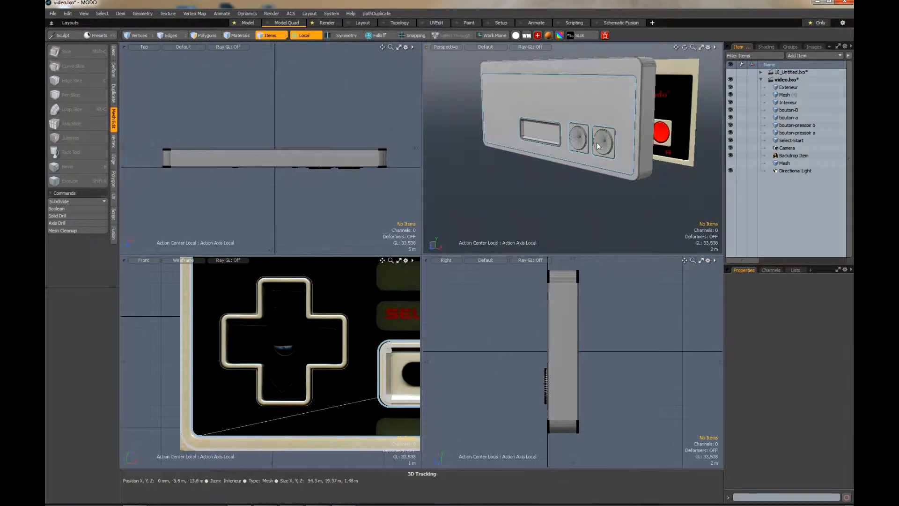
pyautogui.scroll(5, 580, 83)
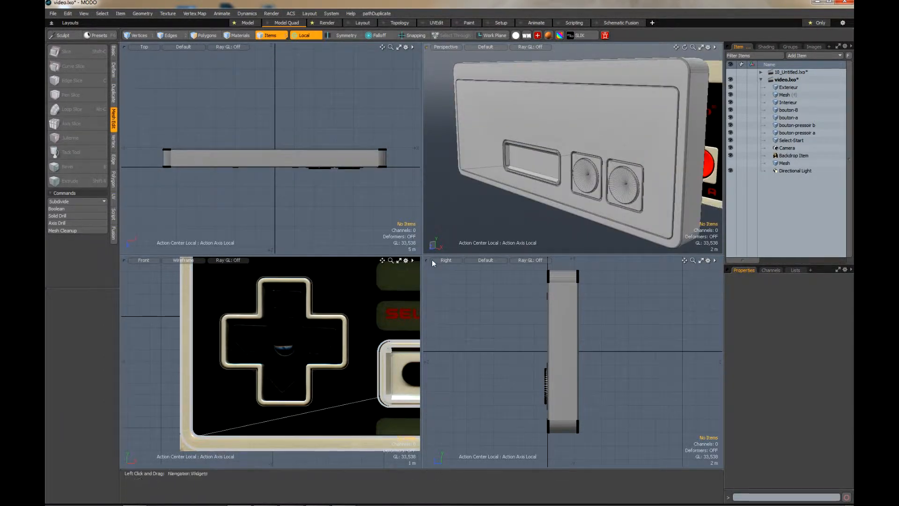
pyautogui.click(399, 260)
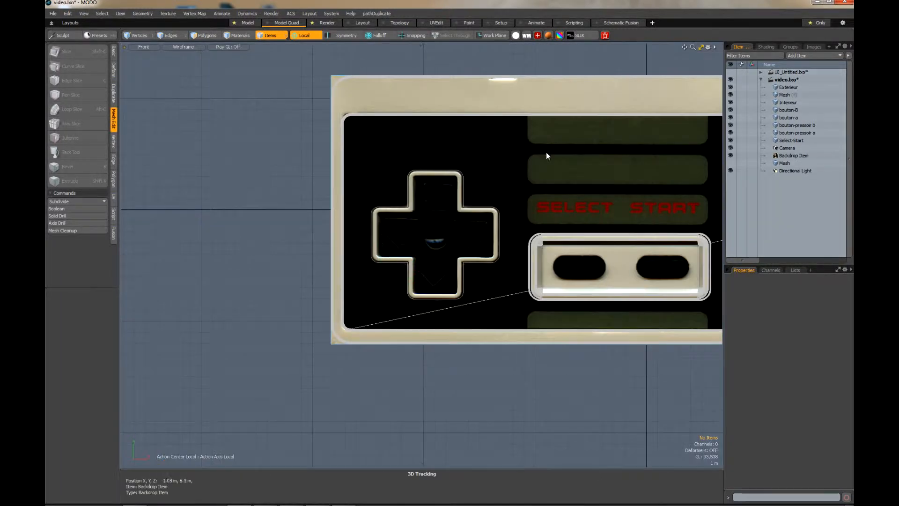
pyautogui.scroll(-3, 462, 139)
pyautogui.scroll(2, 379, 198)
pyautogui.scroll(-2, 378, 198)
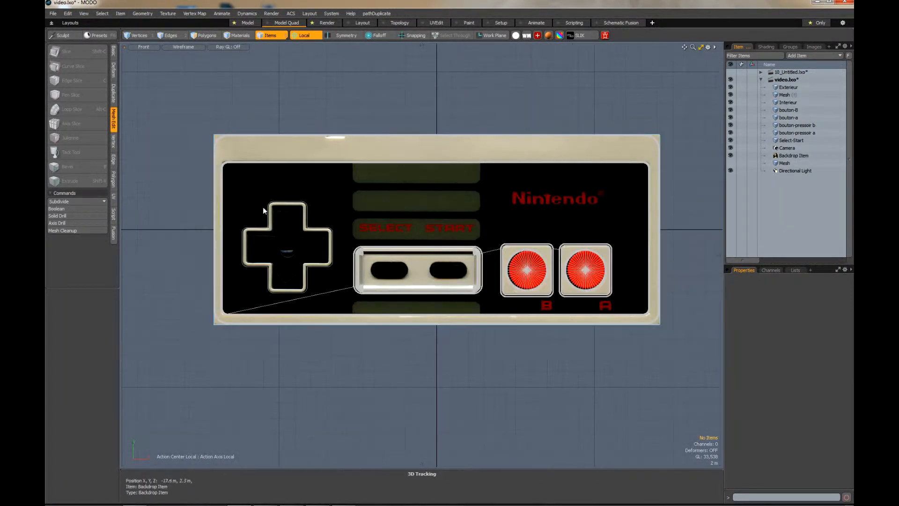
pyautogui.scroll(5, 235, 228)
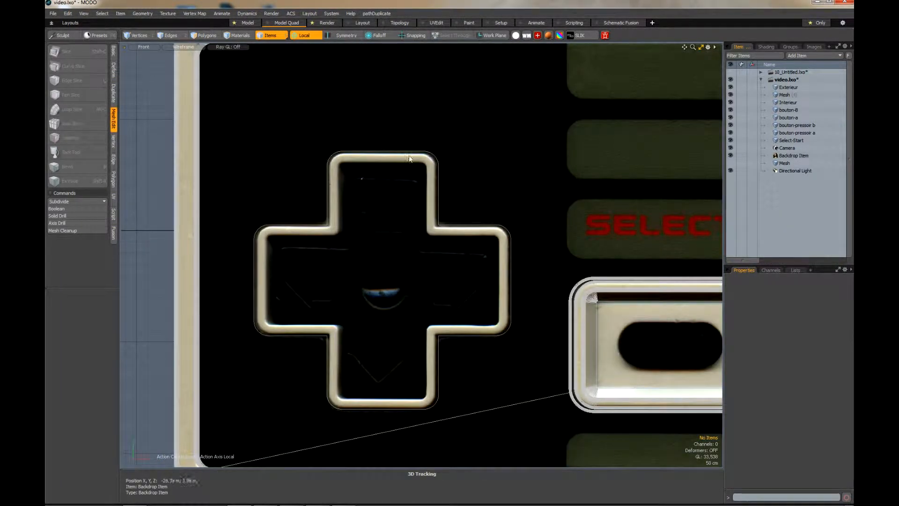
pyautogui.click(730, 95)
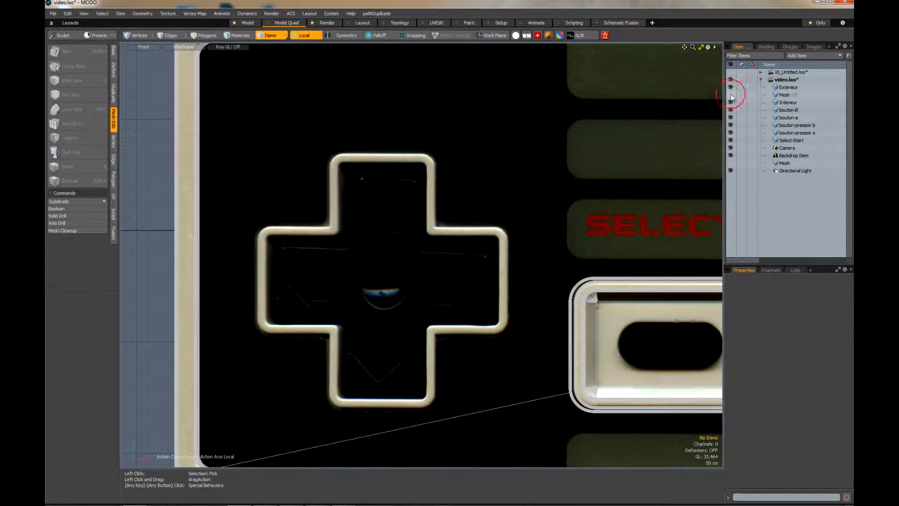
pyautogui.click(784, 95)
pyautogui.press('Delete')
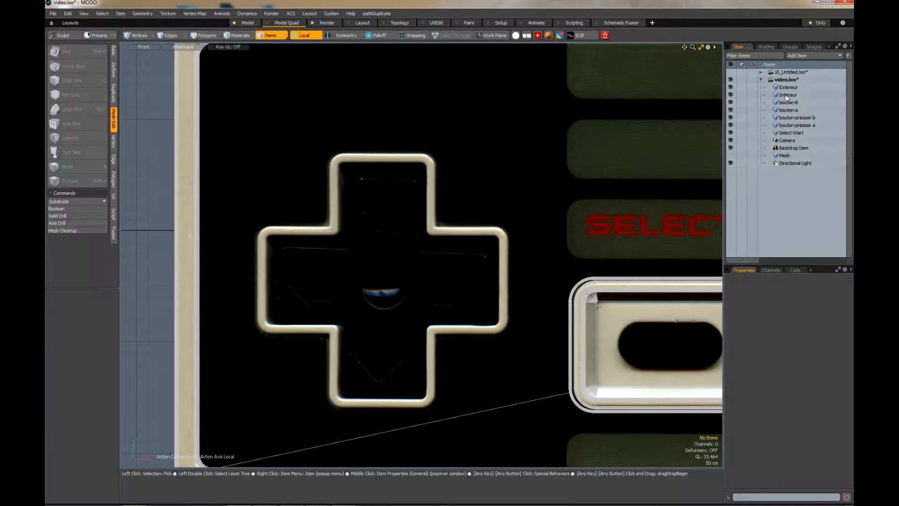
# - Hide the Exterieur, bouton-B, bouton-a, bouton-pressor b, bouton-pressor a and Select-Start items, leaving Interieur and the backdrop shown
pyautogui.click(730, 88)
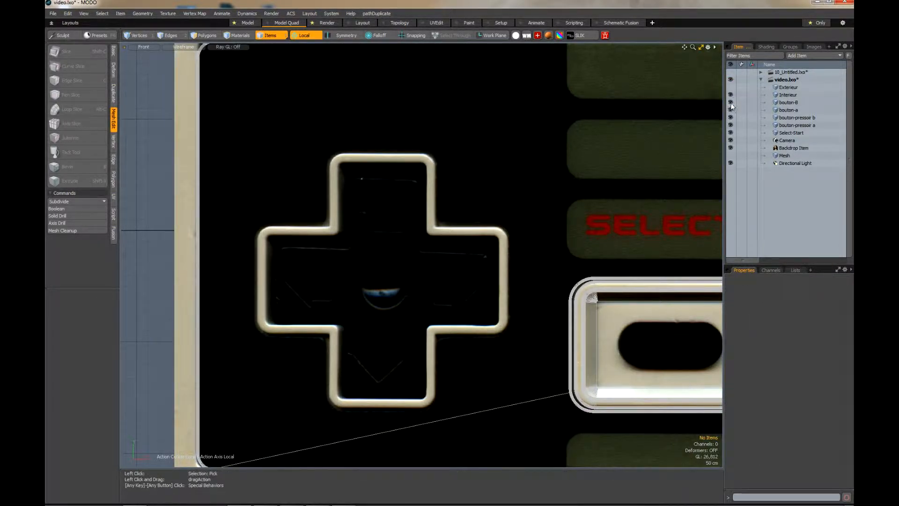
pyautogui.moveTo(731, 108); pyautogui.dragTo(731, 124)
pyautogui.click(732, 133)
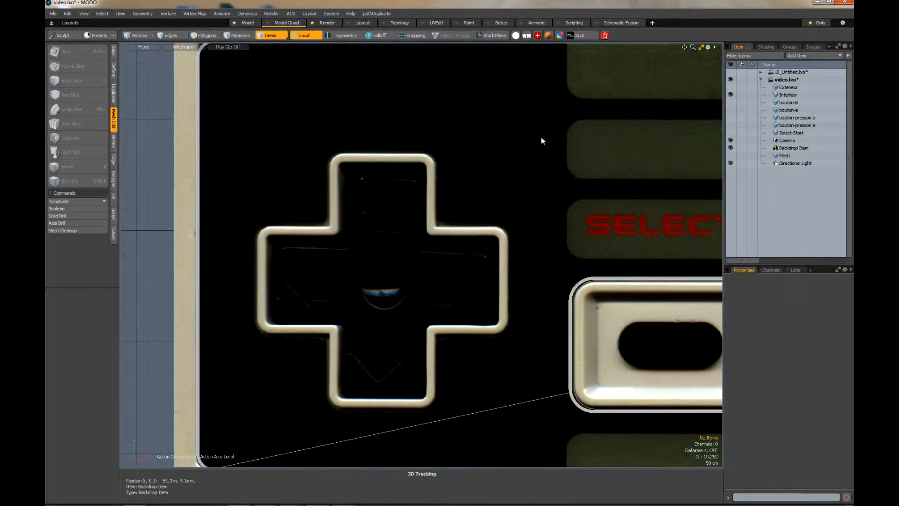
pyautogui.scroll(-4, 535, 134)
pyautogui.scroll(-1, 538, 128)
pyautogui.scroll(7, 457, 181)
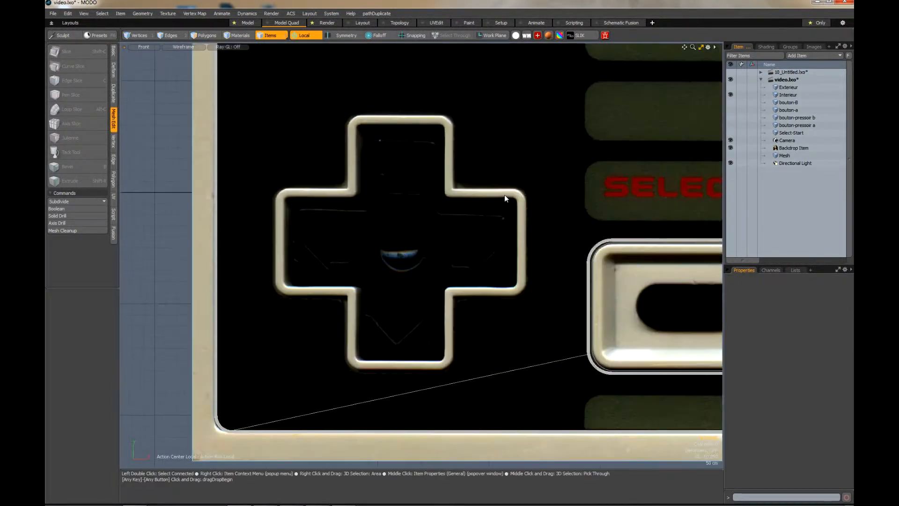
pyautogui.click(730, 94)
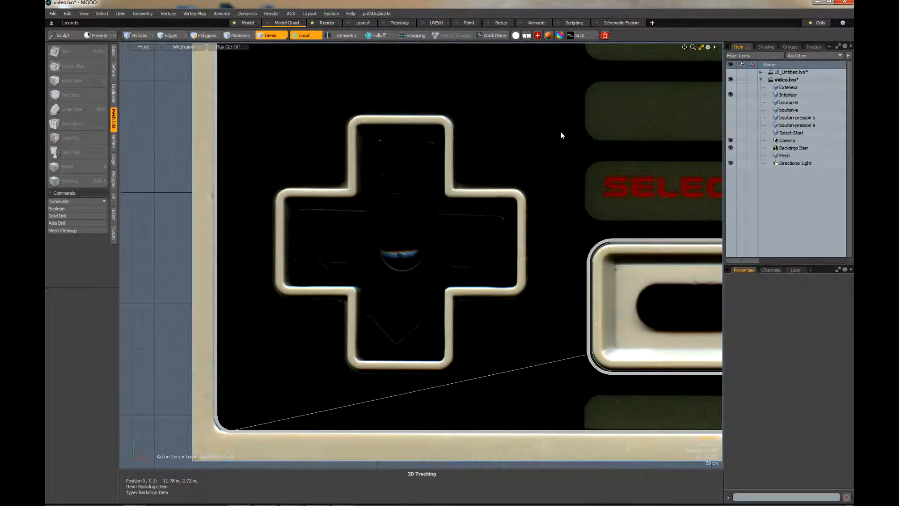
# - Create a new mesh item and place it directly below Interieur in the item list
pyautogui.press('n')
pyautogui.click(786, 168)
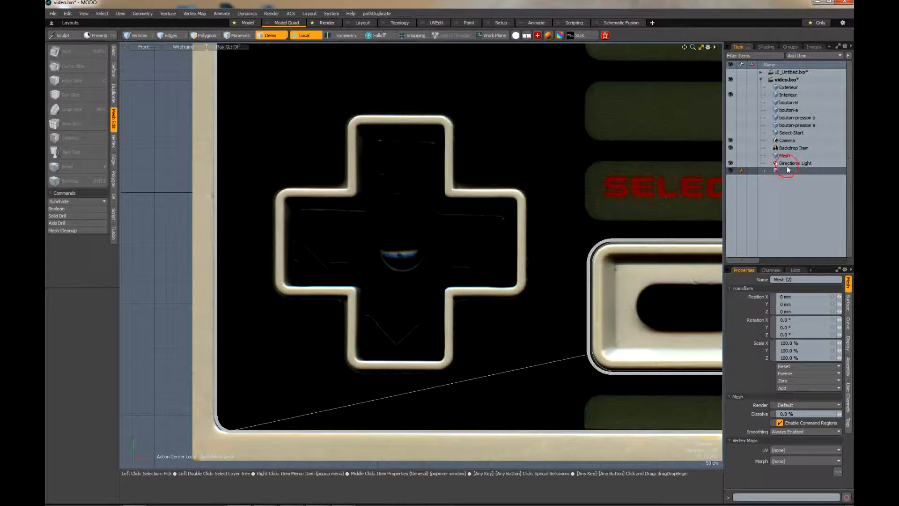
pyautogui.moveTo(787, 169); pyautogui.dragTo(786, 98)
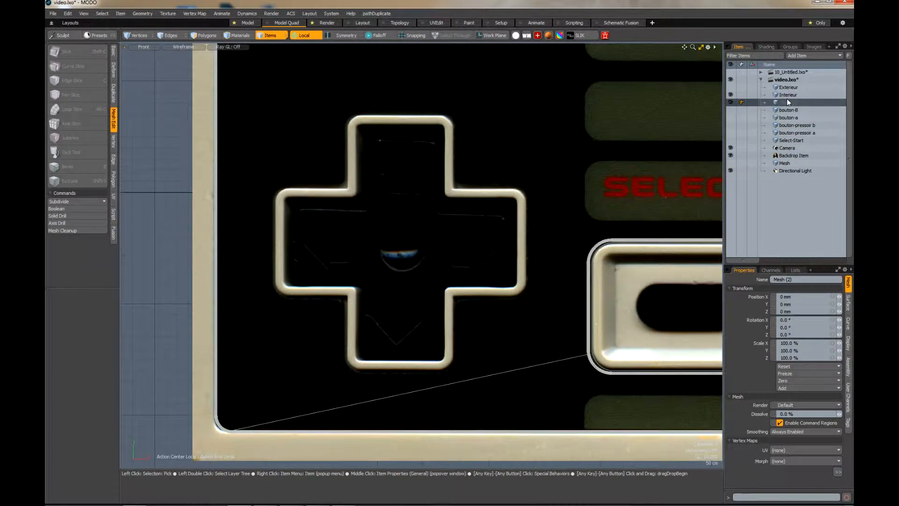
# - Create a flat cube with 3 by 3 segments enclosing the directional cross, about 11.5 m wide and 11.6 m high
pyautogui.click(113, 50)
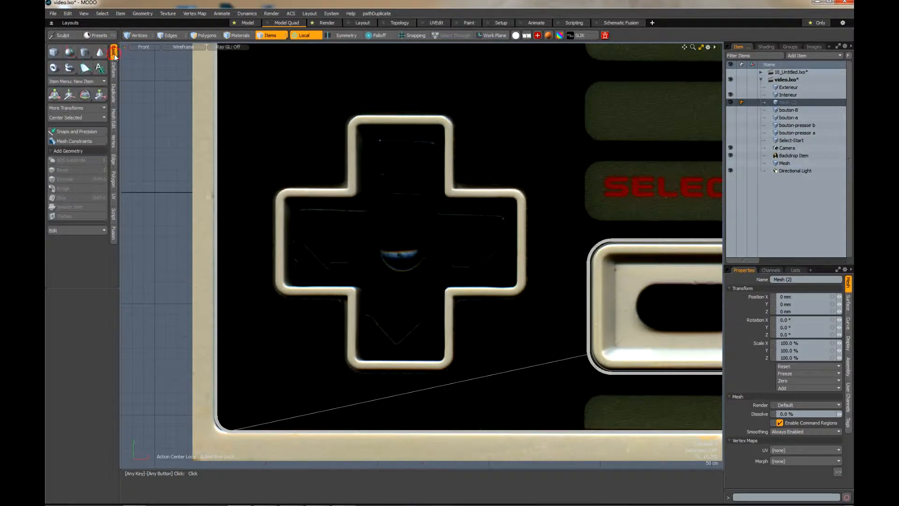
pyautogui.click(55, 52)
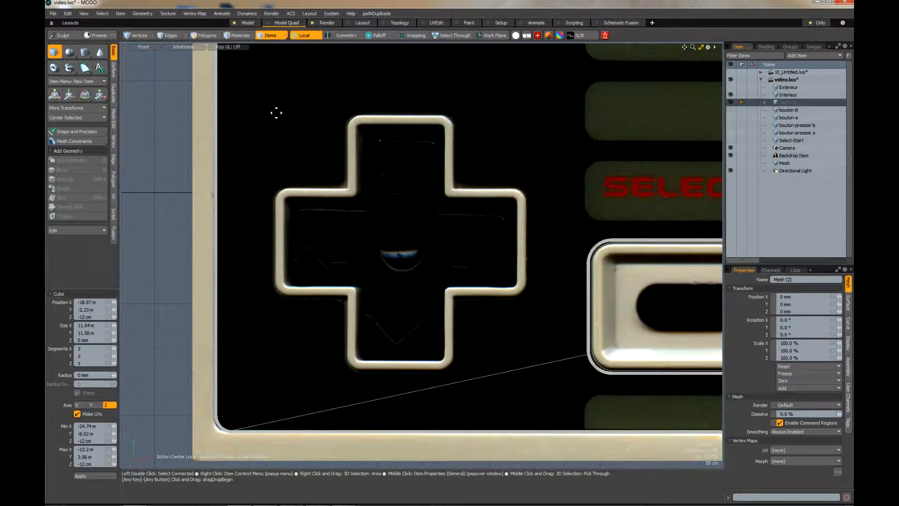
pyautogui.moveTo(275, 112); pyautogui.dragTo(529, 373)
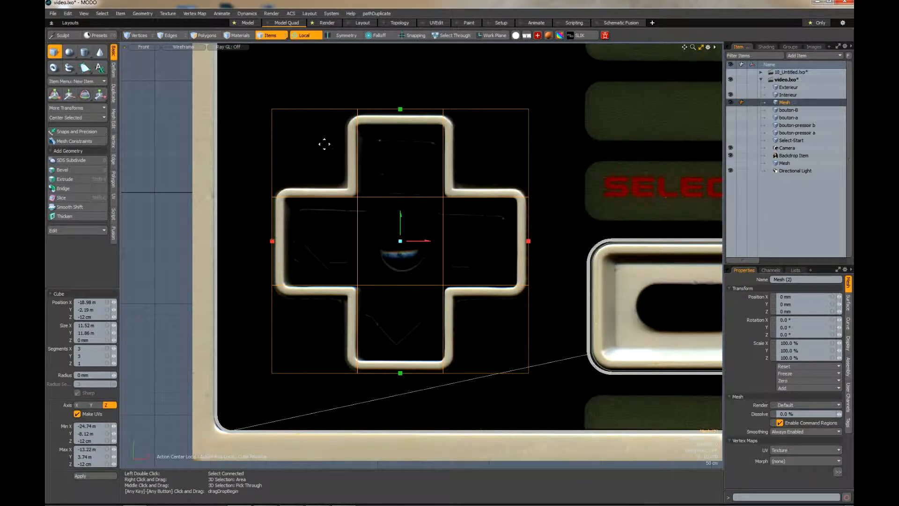
pyautogui.moveTo(400, 110); pyautogui.dragTo(400, 113)
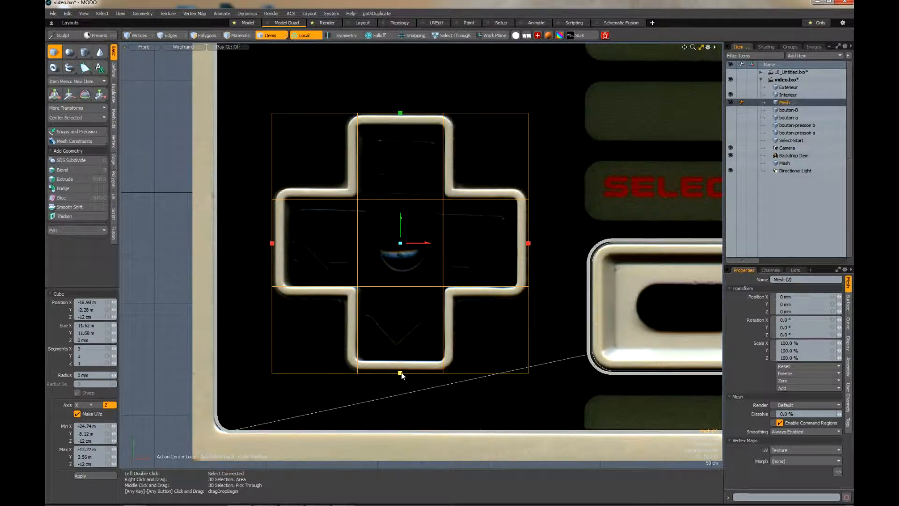
pyautogui.moveTo(401, 373); pyautogui.dragTo(400, 372)
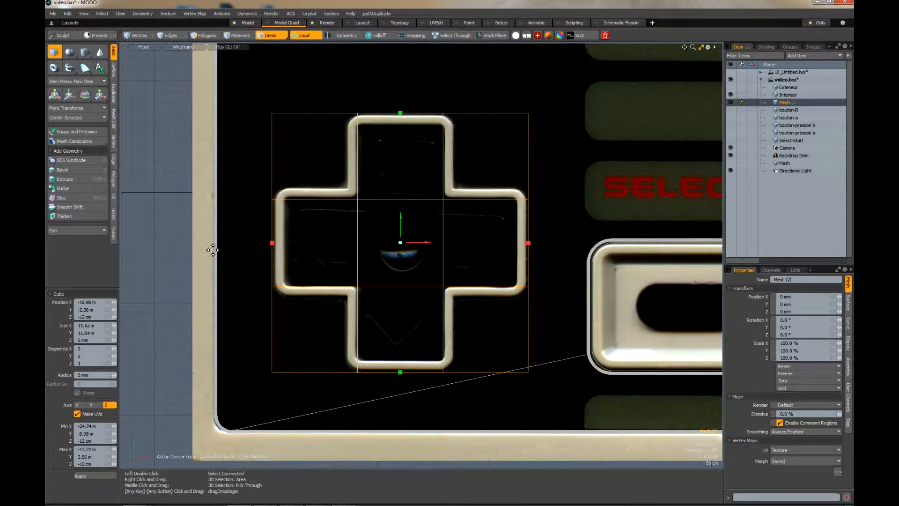
pyautogui.press('space')
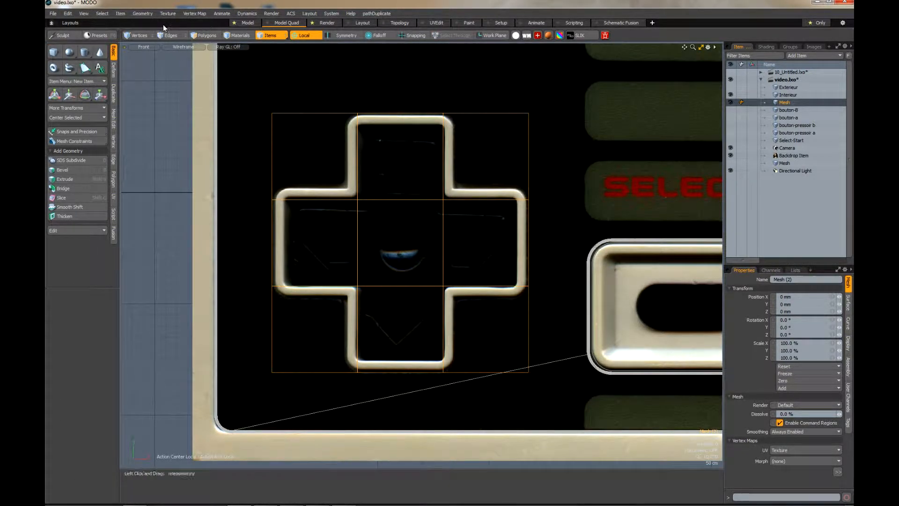
# - Move the upper horizontal edge loop up about 58 cm and the lower one down about 54 cm to frame the cross's horizontal arms
pyautogui.click(168, 35)
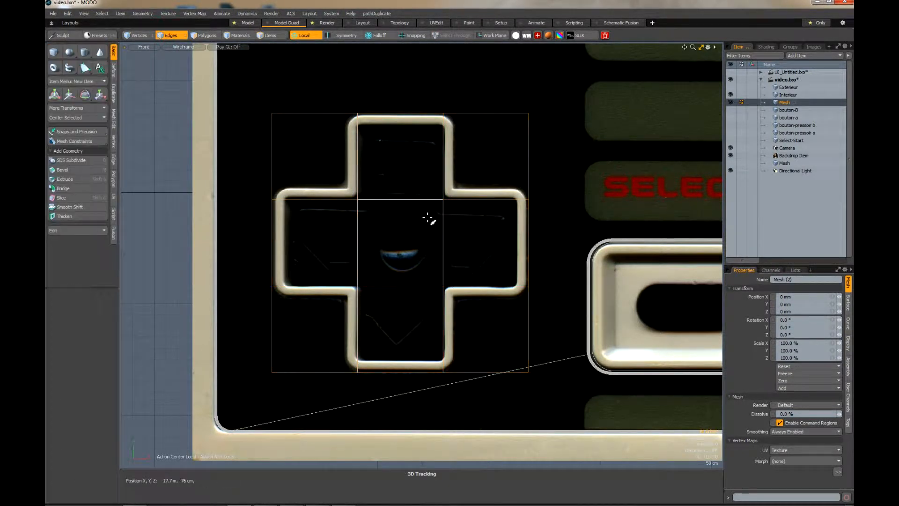
pyautogui.doubleClick(399, 200)
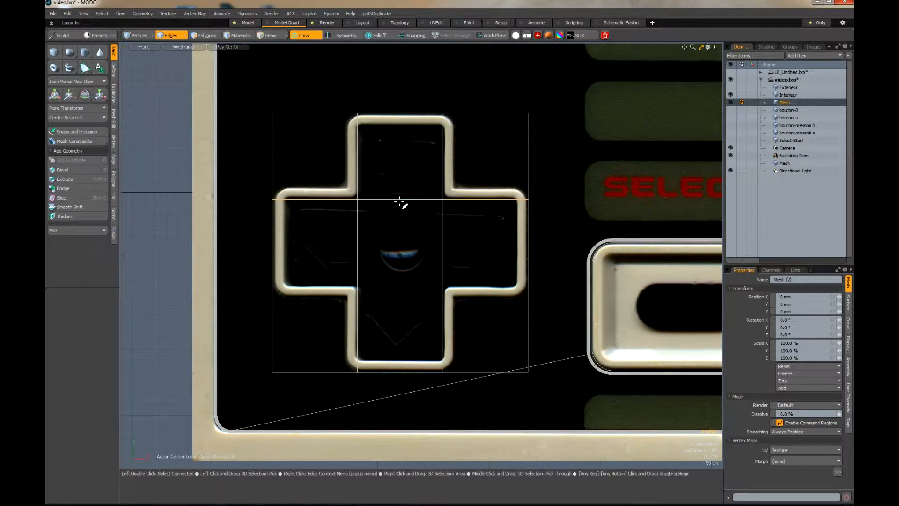
pyautogui.press('w')
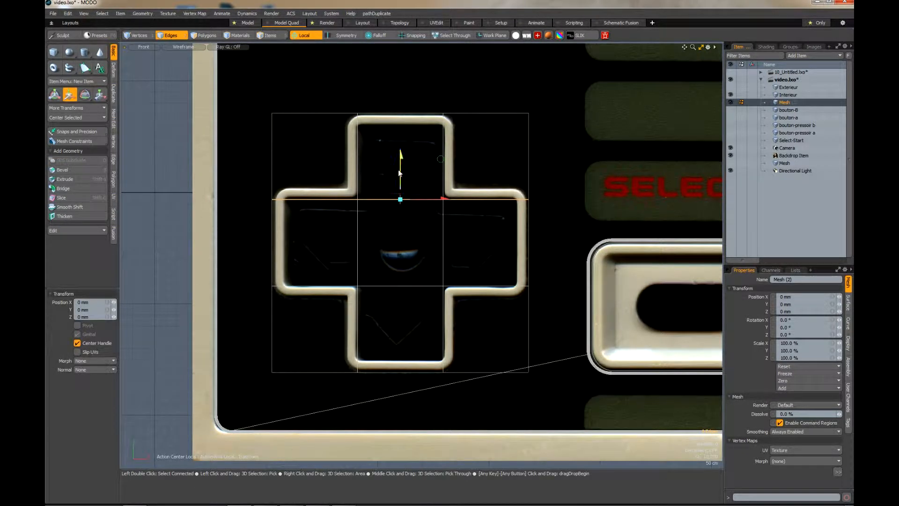
pyautogui.moveTo(401, 157); pyautogui.dragTo(401, 145)
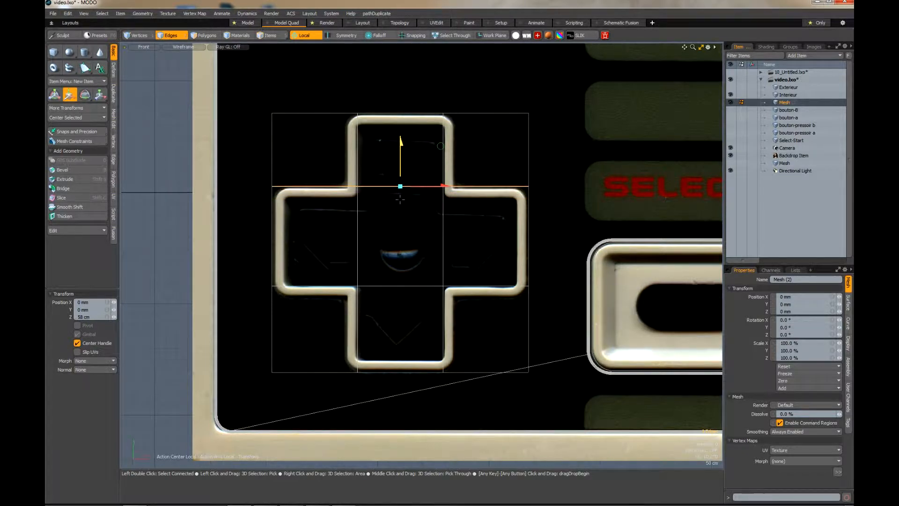
pyautogui.press('space')
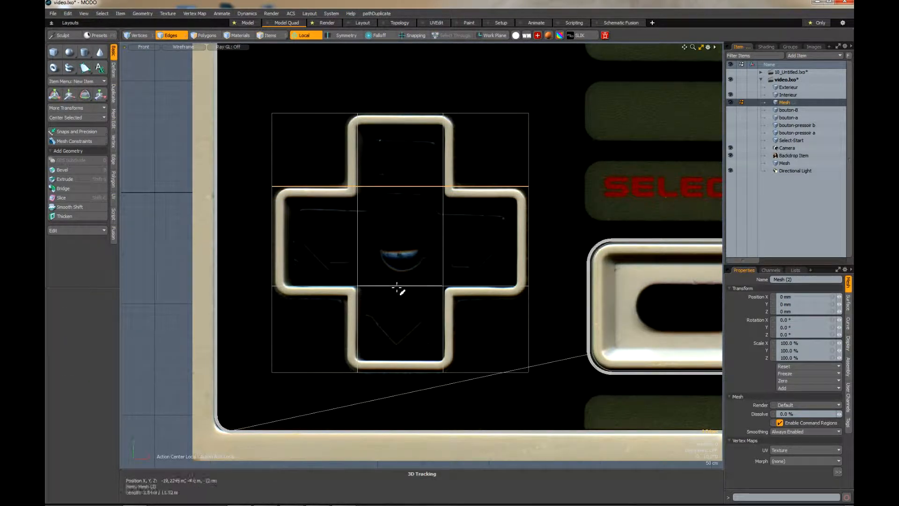
pyautogui.doubleClick(398, 286)
pyautogui.press('w')
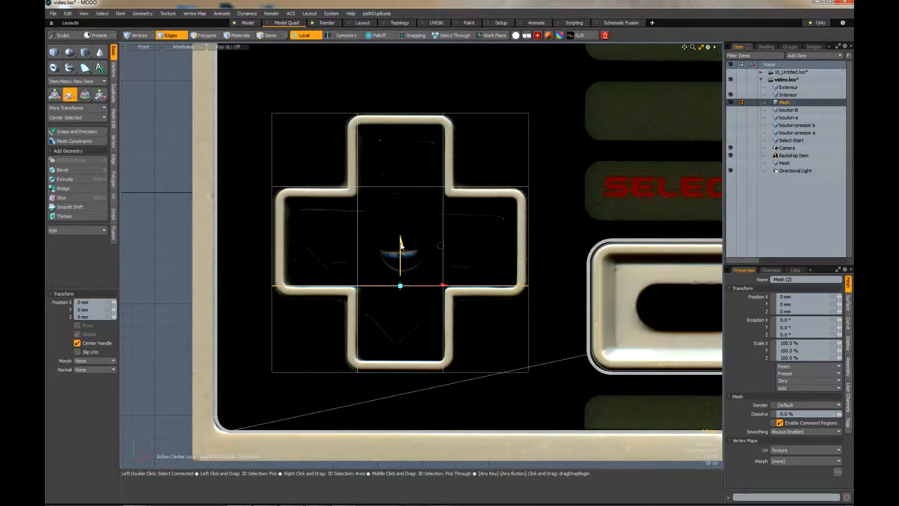
pyautogui.moveTo(400, 243); pyautogui.dragTo(401, 254)
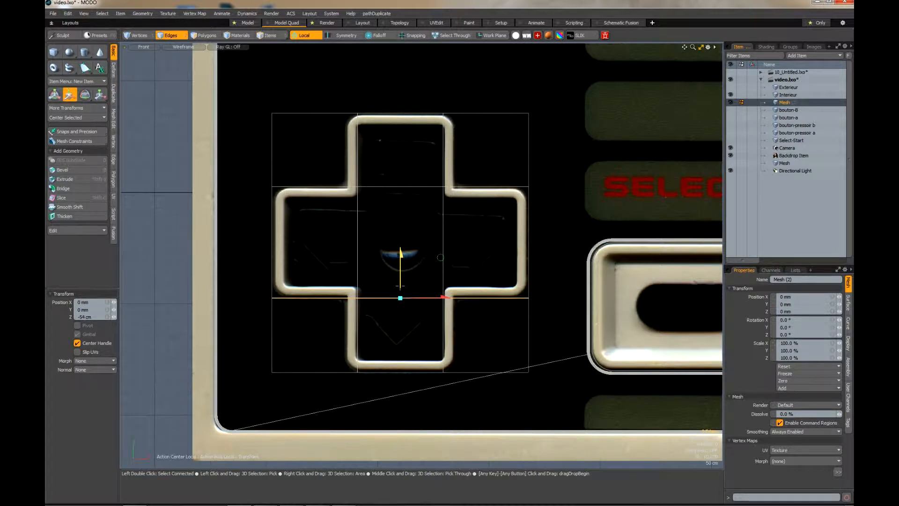
pyautogui.press('space')
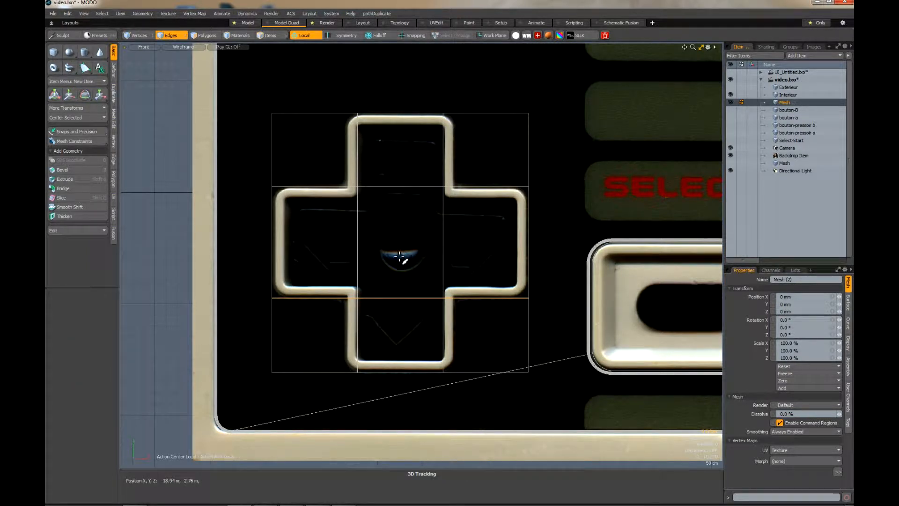
# - Move the left vertical edge loop outward about 60 cm and the right one outward about 62 cm to frame the cross's vertical arms
pyautogui.click(361, 244)
pyautogui.press('w')
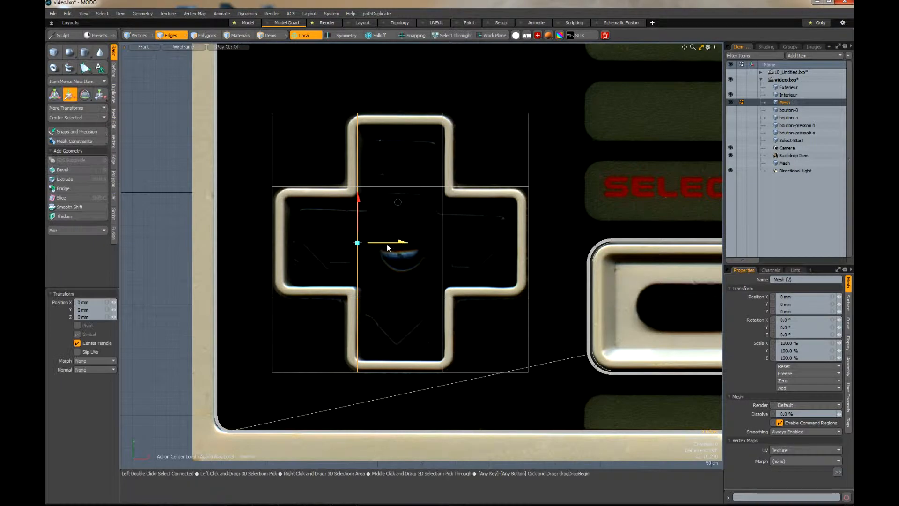
pyautogui.moveTo(393, 241); pyautogui.dragTo(381, 241)
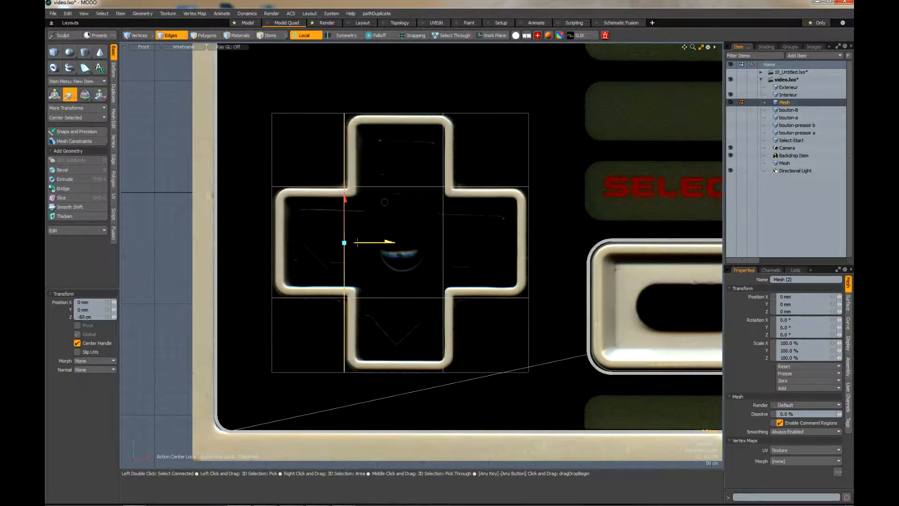
pyautogui.press('space')
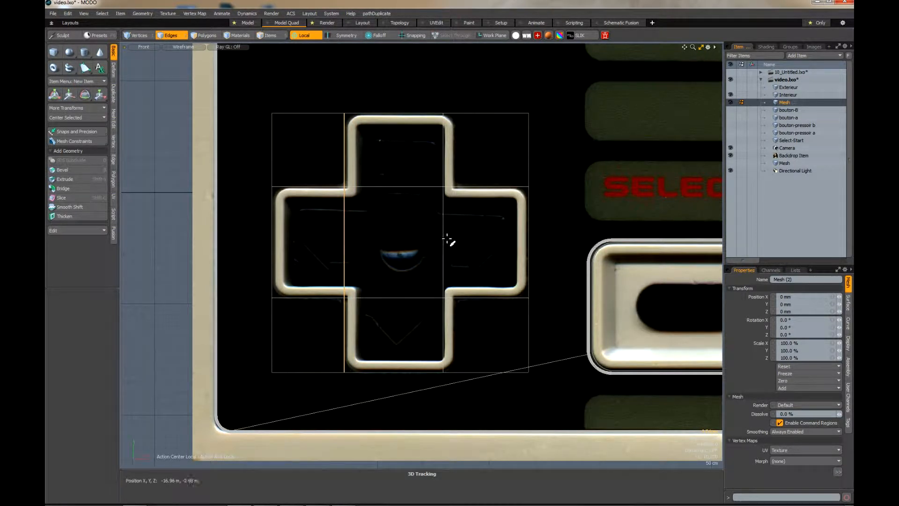
pyautogui.click(447, 241)
pyautogui.press('w')
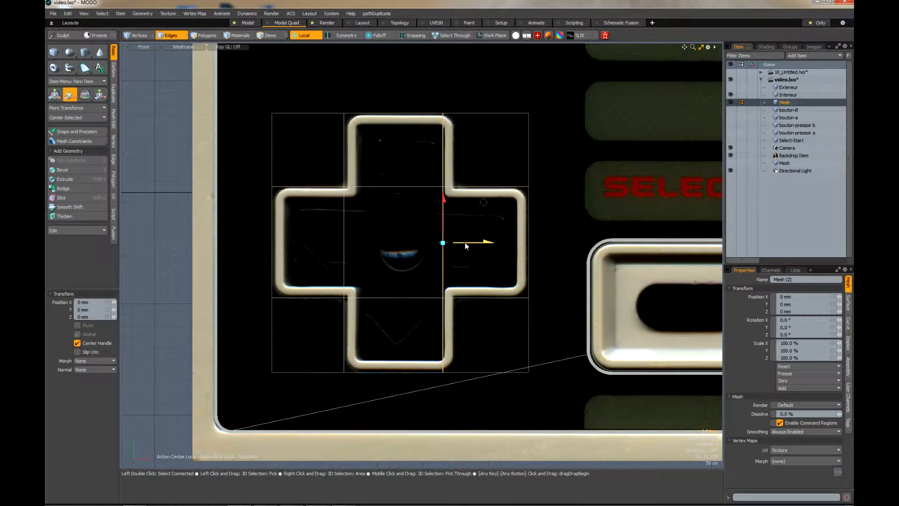
pyautogui.moveTo(466, 245); pyautogui.dragTo(479, 243)
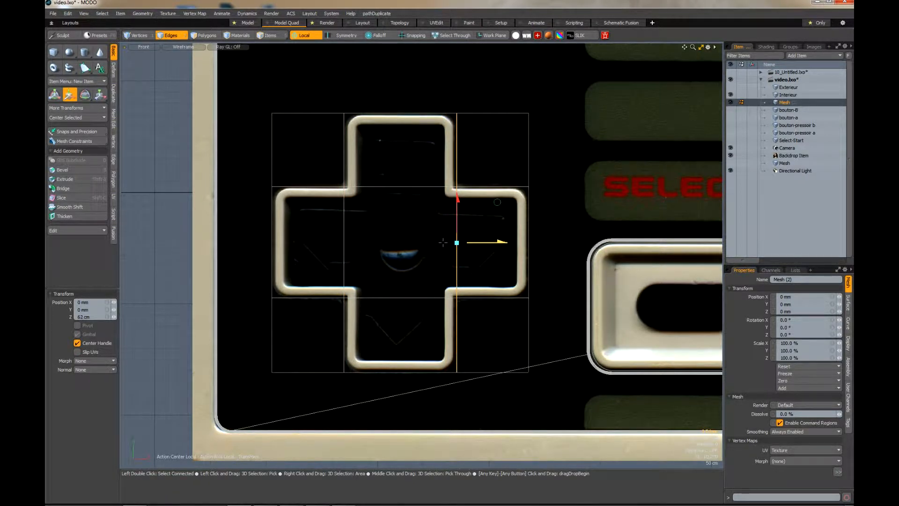
pyautogui.press('space')
# - Delete the four corner polygons of the segmented plane, leaving only the cross-shaped faces
pyautogui.press('3')
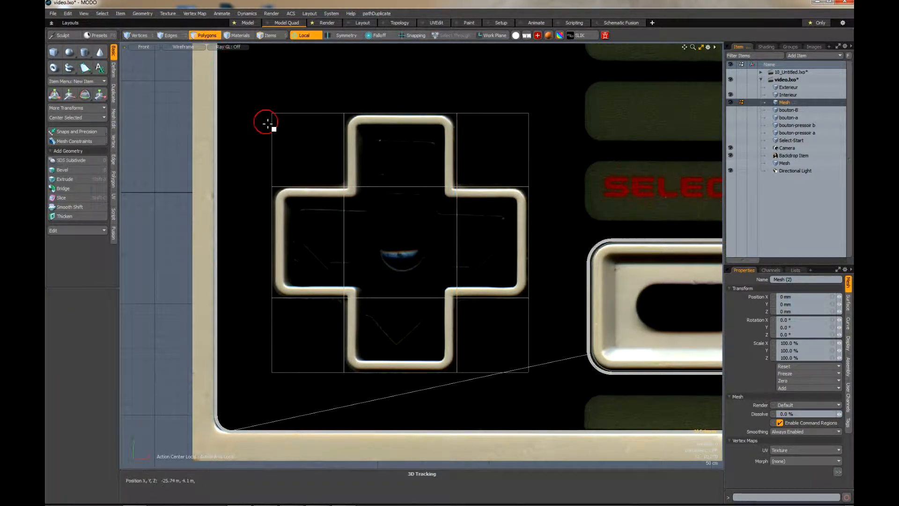
pyautogui.click(290, 117)
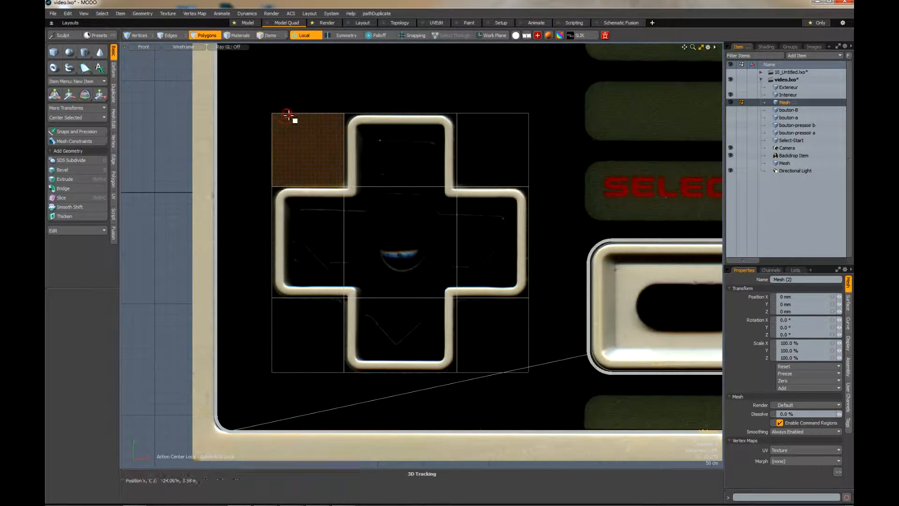
pyautogui.keyDown('shift'); pyautogui.click(488, 116); pyautogui.keyUp('shift')
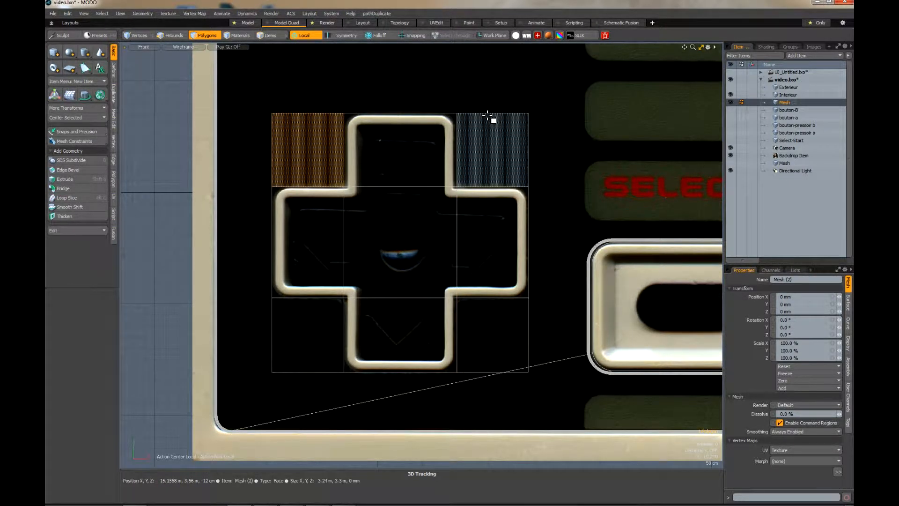
pyautogui.keyDown('shift'); pyautogui.click(501, 370); pyautogui.keyUp('shift')
pyautogui.keyDown('shift'); pyautogui.click(288, 372); pyautogui.keyUp('shift')
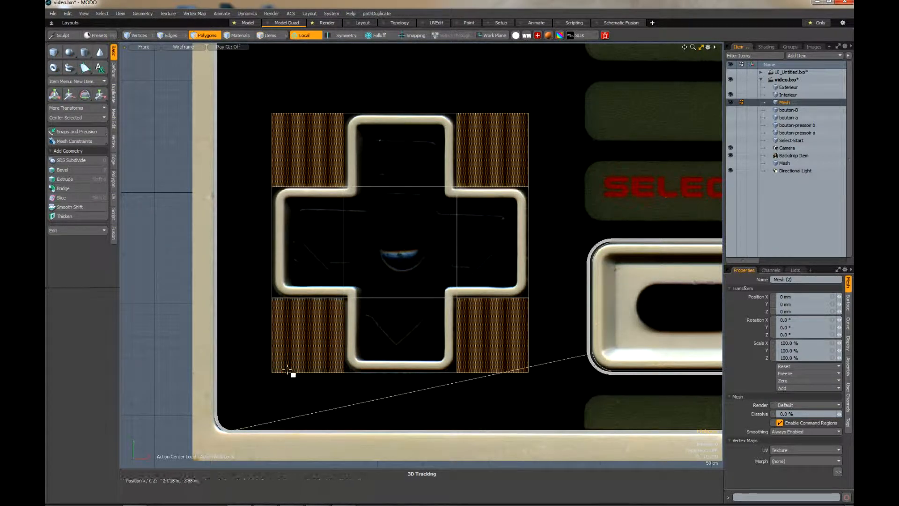
pyautogui.press('Delete')
# - Round the outer corner vertices of the cross's four arms with a vertex bevel, inset about 73 cm and round level 4
pyautogui.click(137, 36)
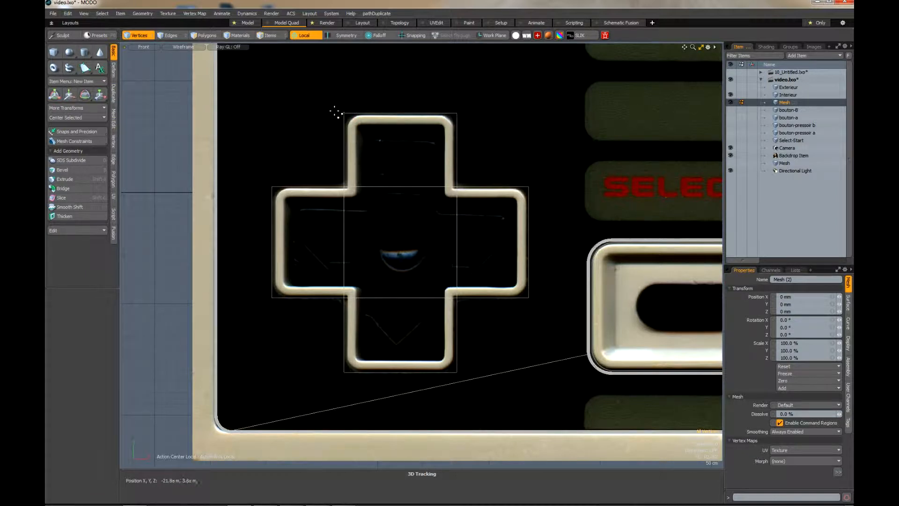
pyautogui.moveTo(331, 103); pyautogui.dragTo(542, 331)
pyautogui.keyDown('shift'); pyautogui.moveTo(298, 354); pyautogui.dragTo(473, 392); pyautogui.keyUp('shift')
pyautogui.keyDown('shift'); pyautogui.moveTo(261, 182); pyautogui.dragTo(301, 323); pyautogui.keyUp('shift')
pyautogui.press('b')
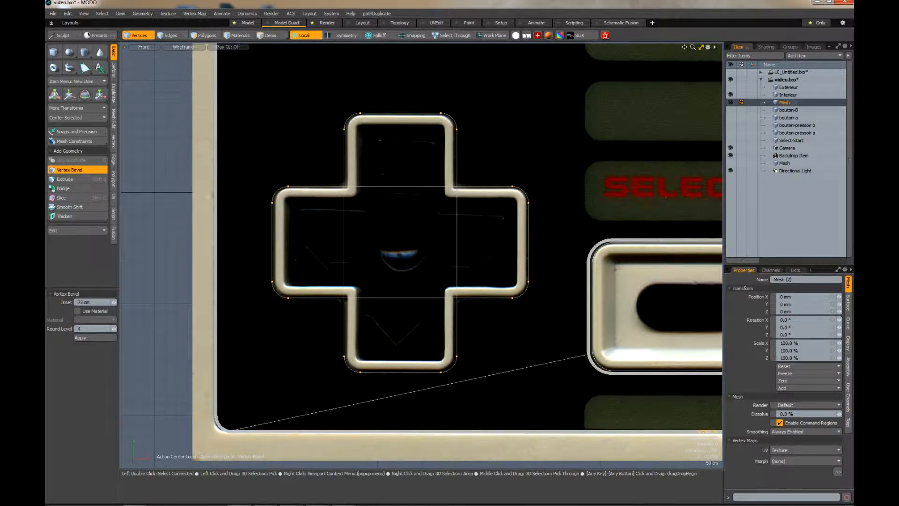
pyautogui.press('space')
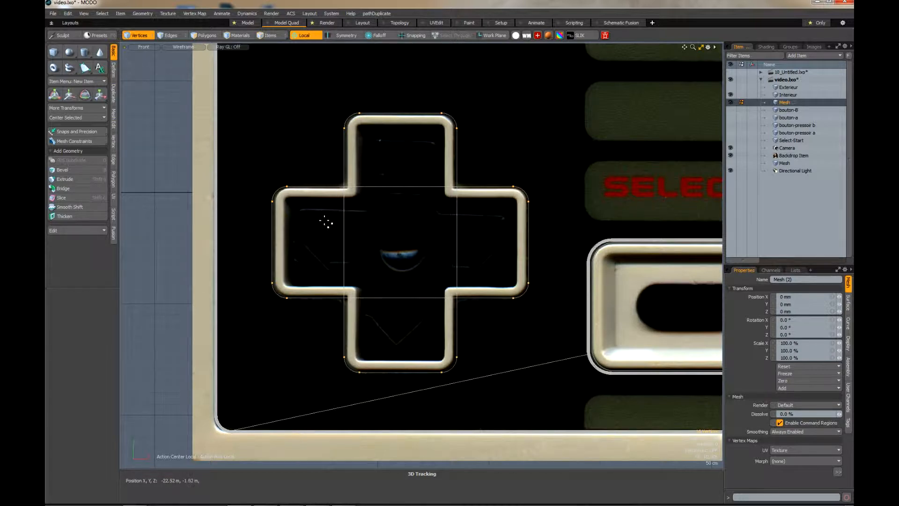
# - Merge all polygons of the cross into a single polygon
pyautogui.press('2')
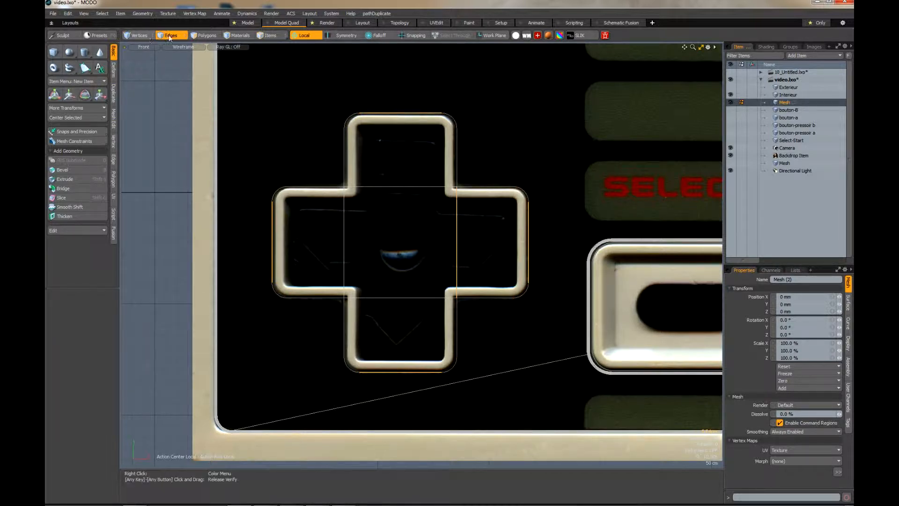
pyautogui.click(206, 36)
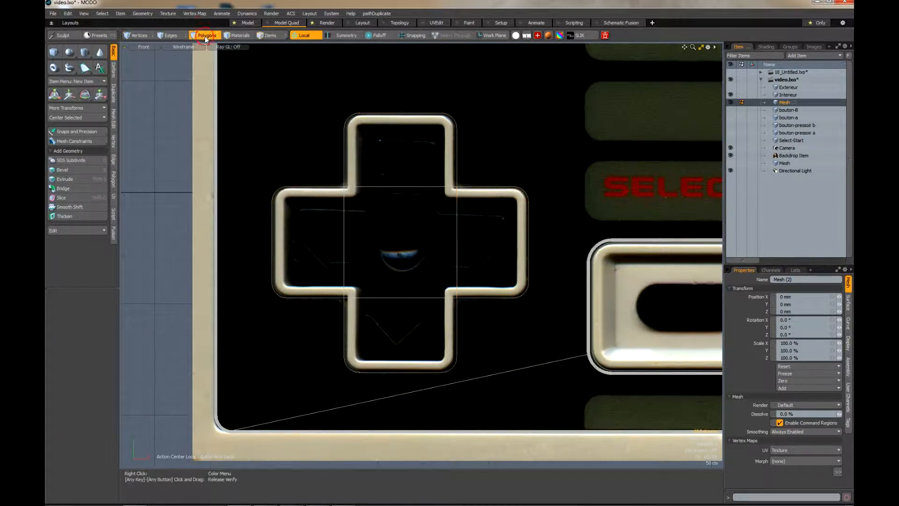
pyautogui.doubleClick(338, 191)
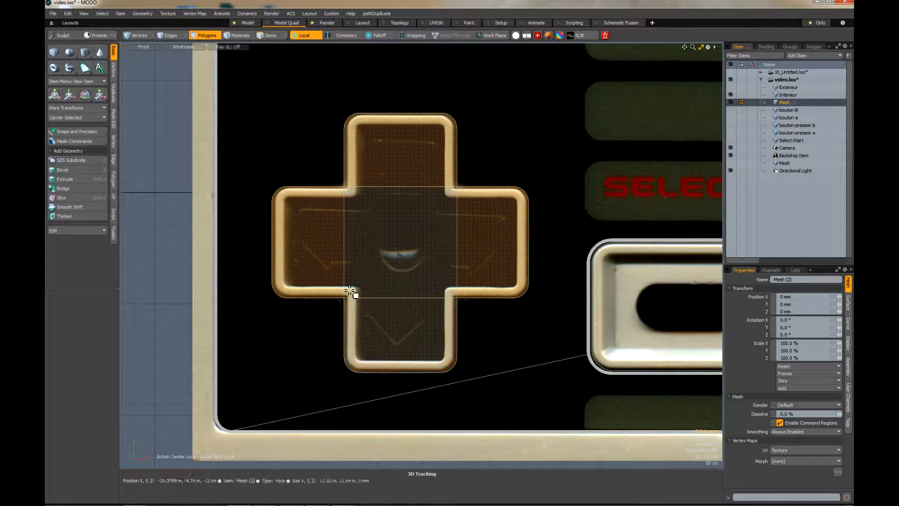
pyautogui.click(113, 177)
pyautogui.click(95, 232)
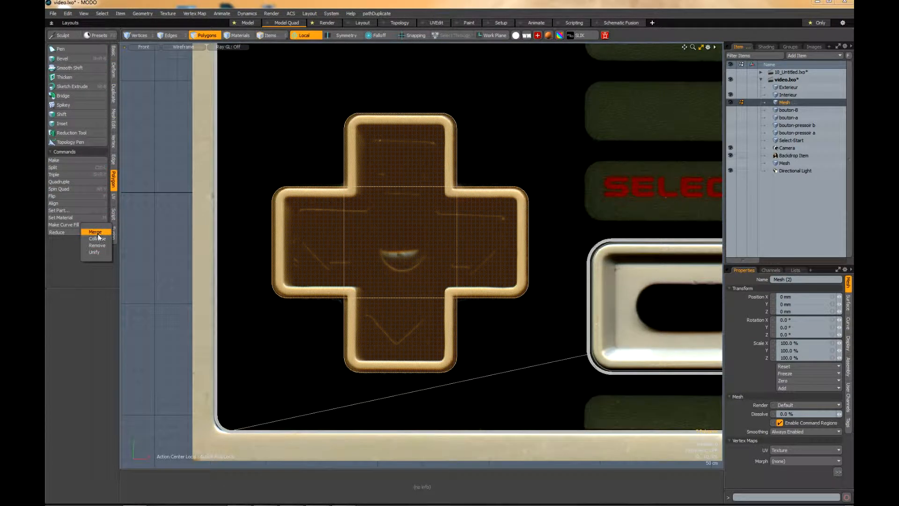
pyautogui.click(97, 232)
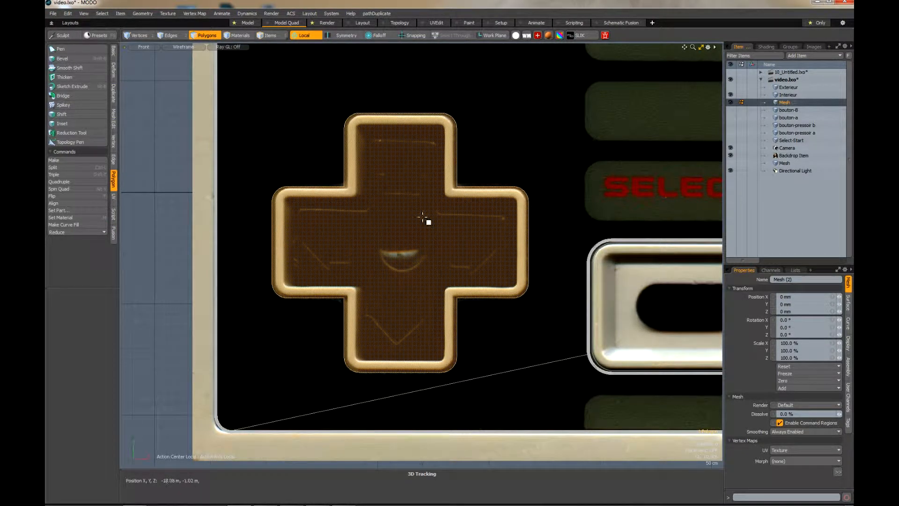
# - Copy the cross polygon into a new mesh item, hide that copy and make the original cross mesh active again
pyautogui.hotkey('ctrl', 'c')
pyautogui.press('n')
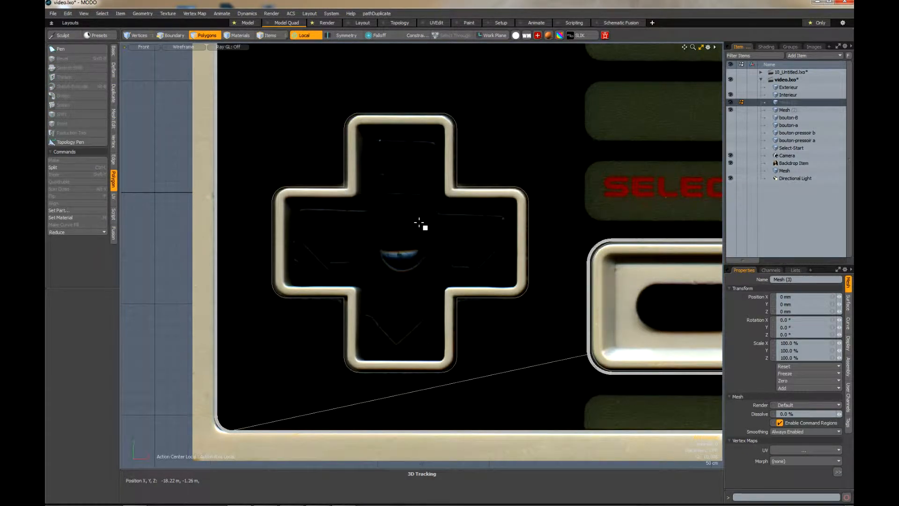
pyautogui.hotkey('ctrl', 'v')
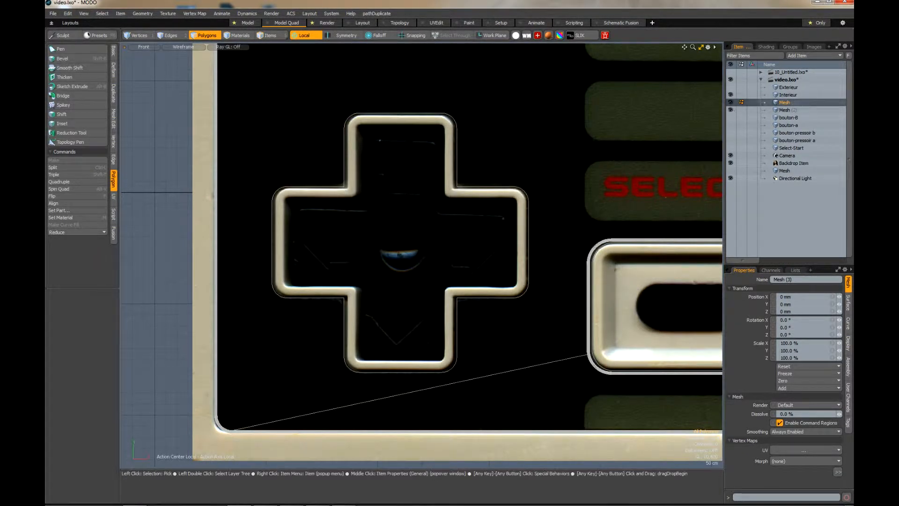
pyautogui.click(730, 102)
pyautogui.click(784, 110)
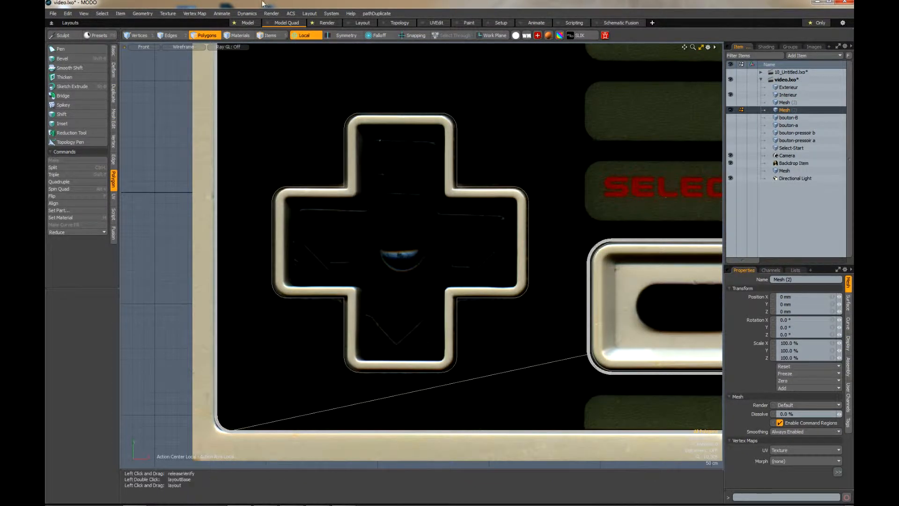
# - Round the four inner corner vertices of the cross with a small vertex bevel at round level 4
pyautogui.click(134, 36)
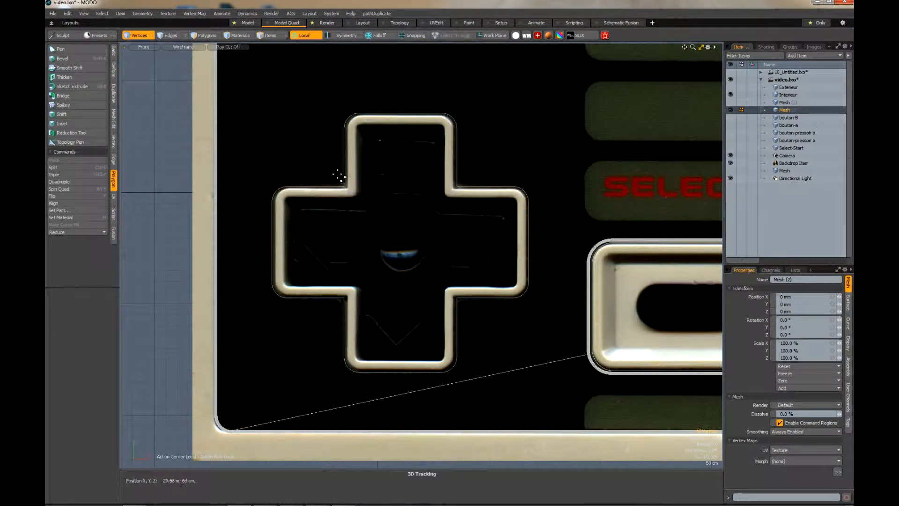
pyautogui.moveTo(335, 170); pyautogui.dragTo(467, 314, button='right')
pyautogui.press('b')
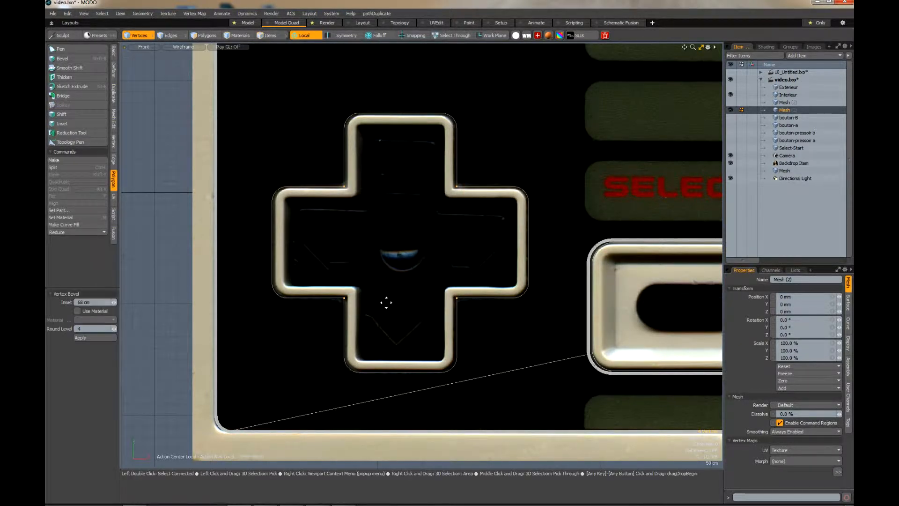
pyautogui.moveTo(370, 296); pyautogui.dragTo(376, 296)
pyautogui.press('space')
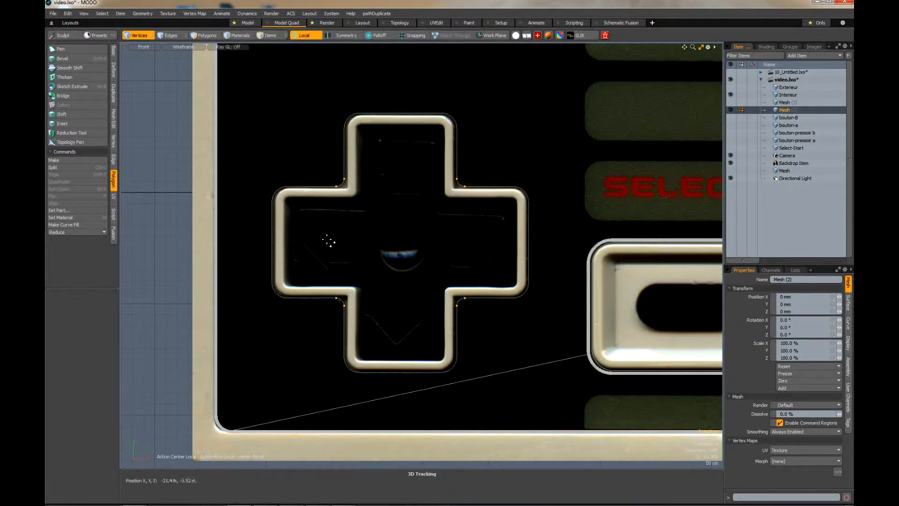
pyautogui.scroll(6, 342, 188)
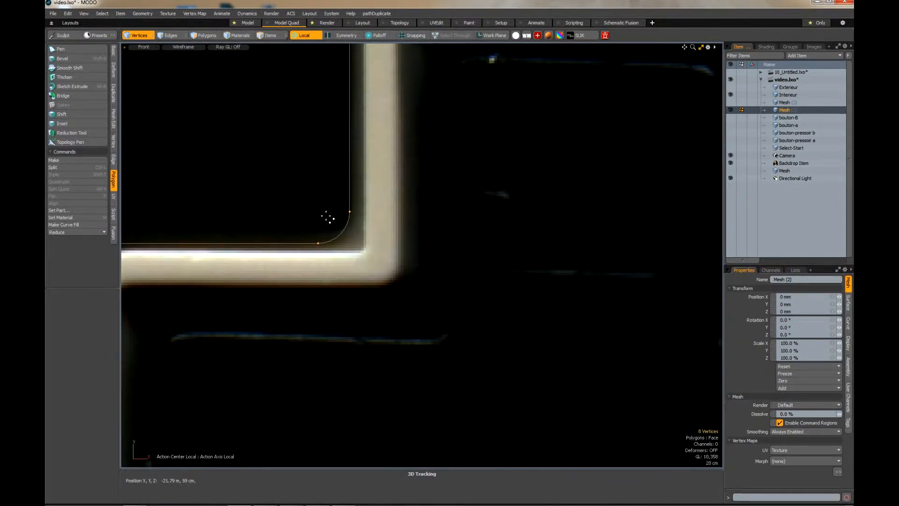
pyautogui.scroll(-5, 327, 218)
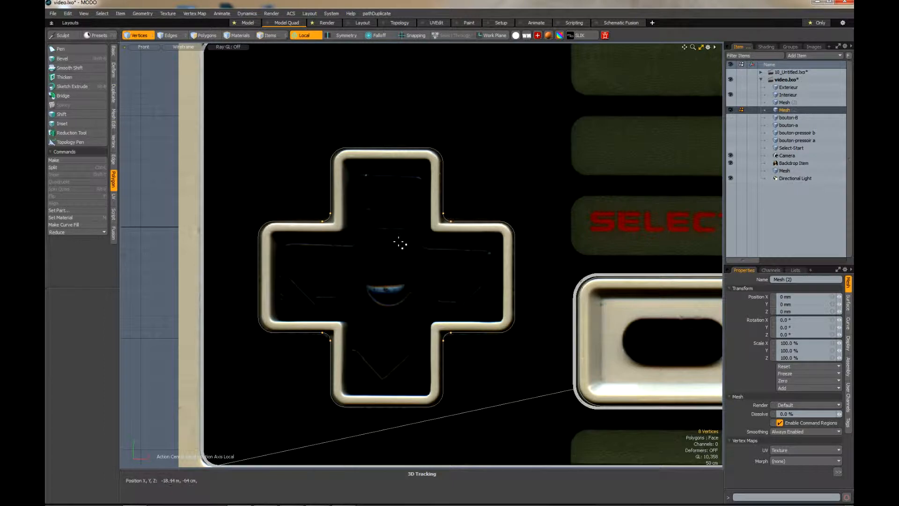
# - Move the cross polygon 60 cm along Z so it stands in front of the controller's face plate
pyautogui.click(702, 49)
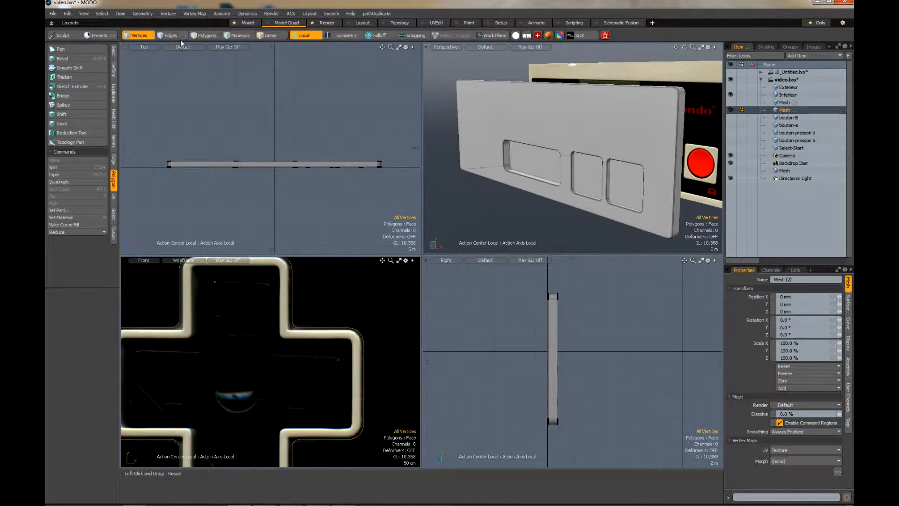
pyautogui.click(202, 36)
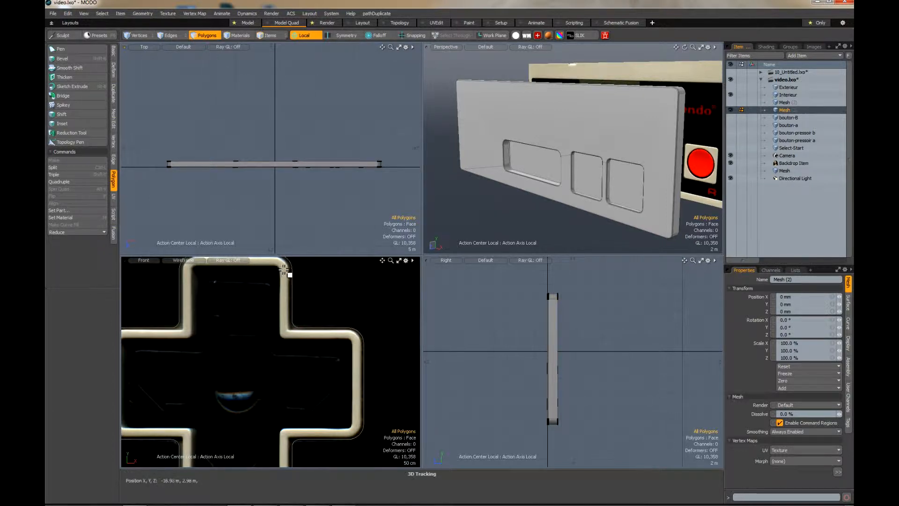
pyautogui.click(293, 270)
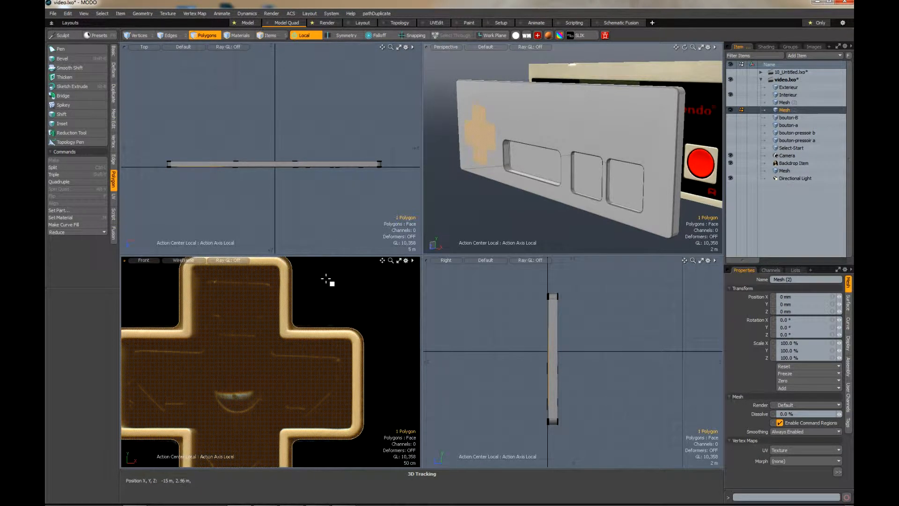
pyautogui.press('w')
pyautogui.scroll(4, 454, 135)
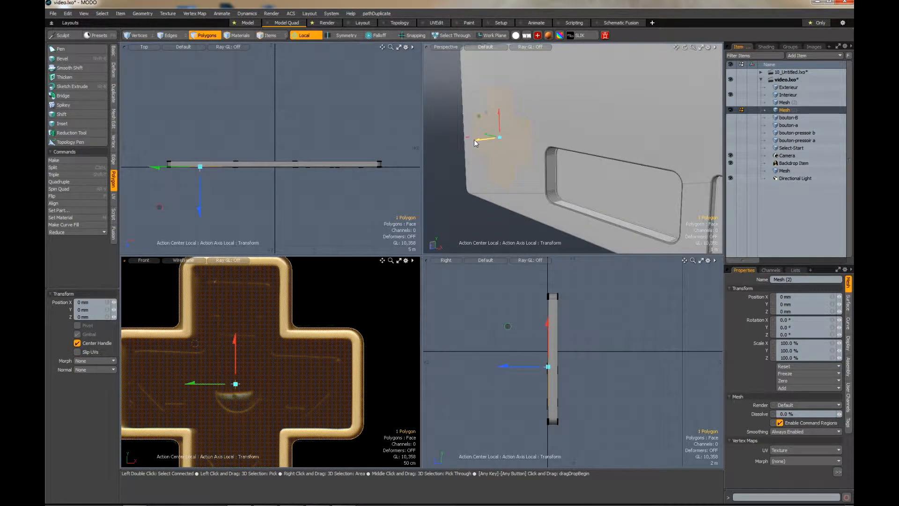
pyautogui.moveTo(476, 138); pyautogui.dragTo(467, 141)
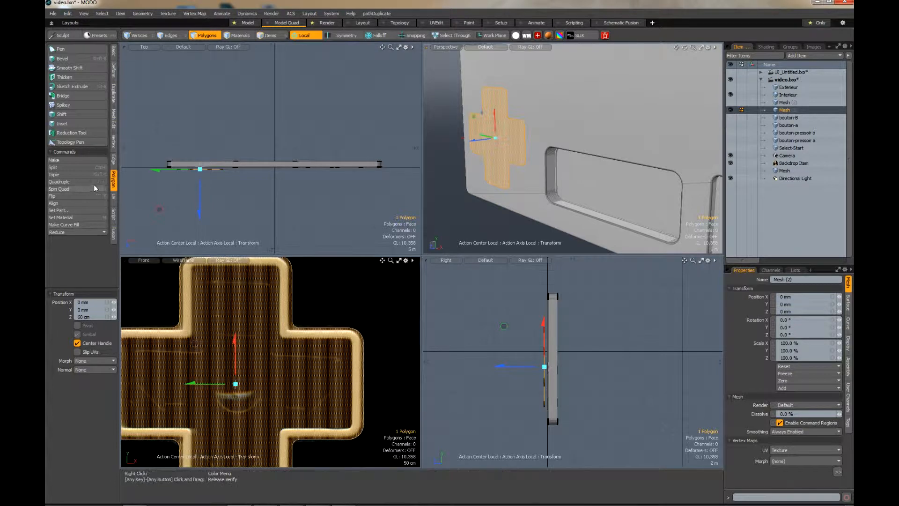
# - Thicken the cross polygon with an offset of about -1.75 m so it runs back into the face plate
pyautogui.click(65, 77)
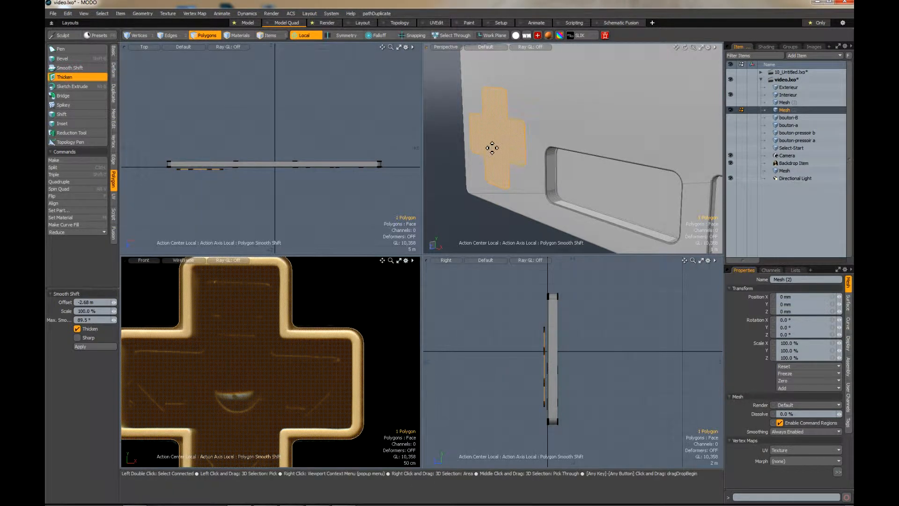
pyautogui.click(492, 147)
pyautogui.moveTo(476, 141); pyautogui.dragTo(499, 139)
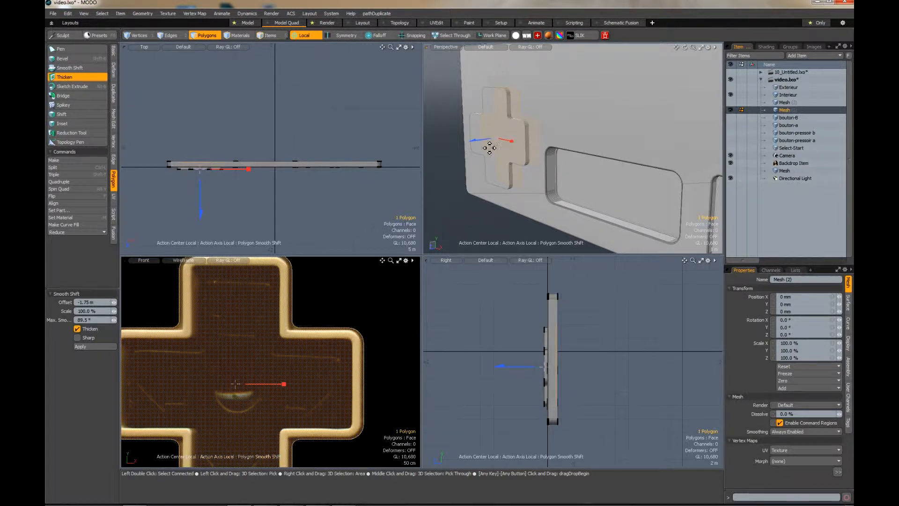
pyautogui.press('space')
pyautogui.click(445, 177)
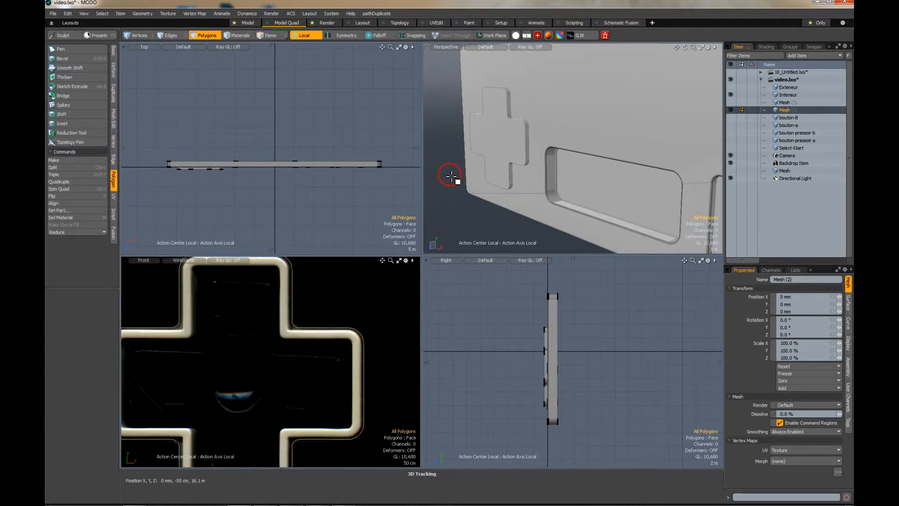
# - Place the thickened cross mesh directly below Interieur in the item list
pyautogui.click(789, 95)
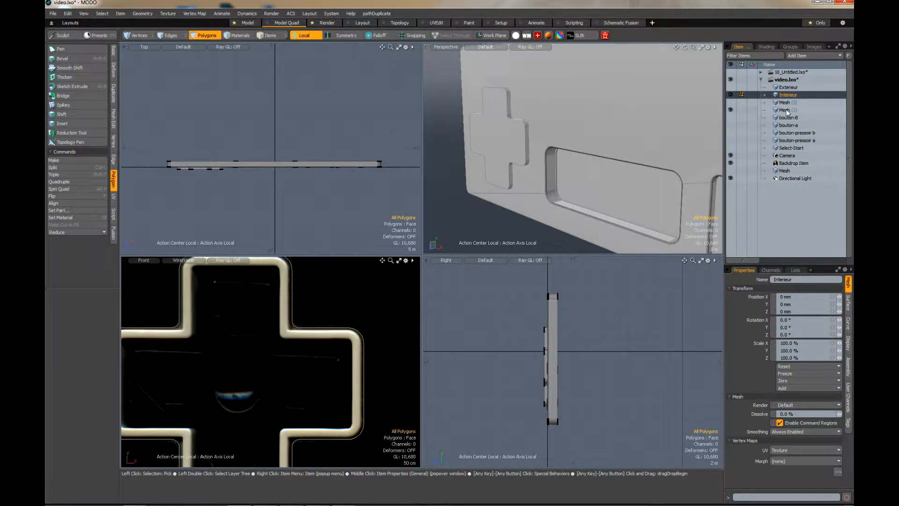
pyautogui.moveTo(786, 111); pyautogui.dragTo(787, 102)
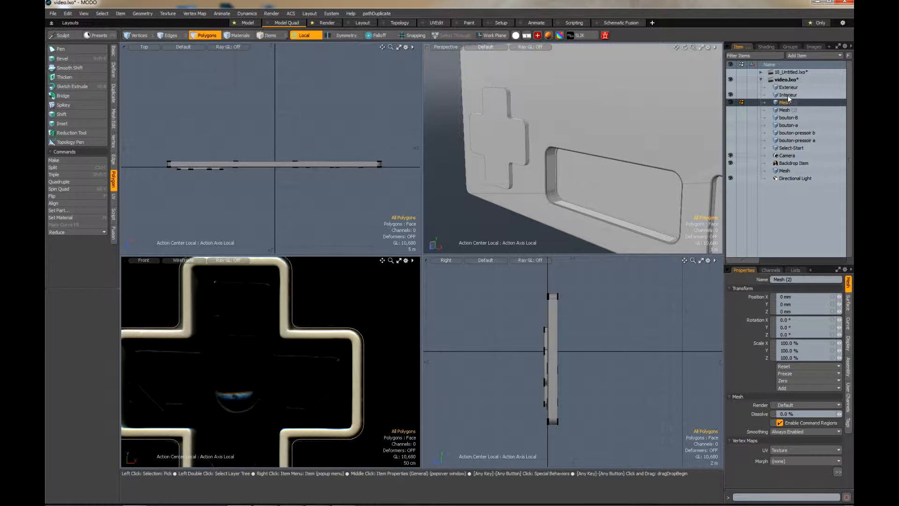
# - Run Mesh Cleanup on the Interieur mesh with all cleanup options enabled
pyautogui.click(789, 95)
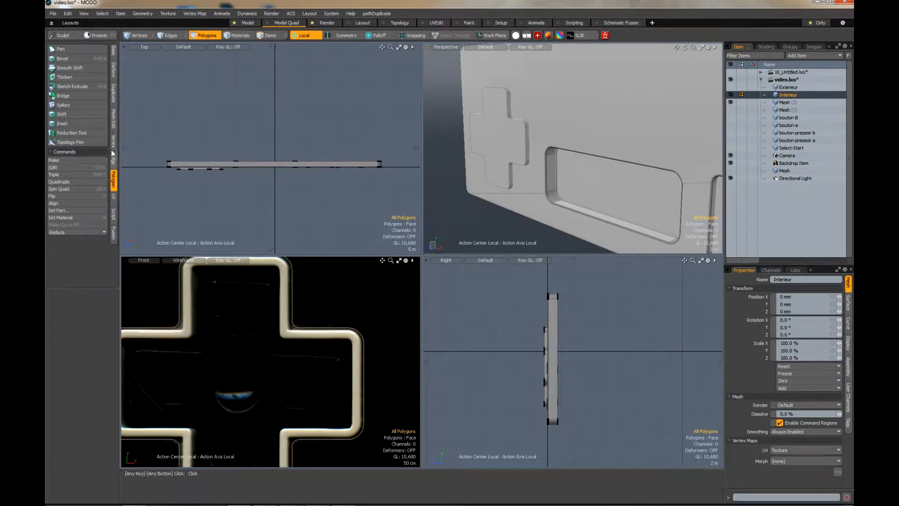
pyautogui.click(114, 123)
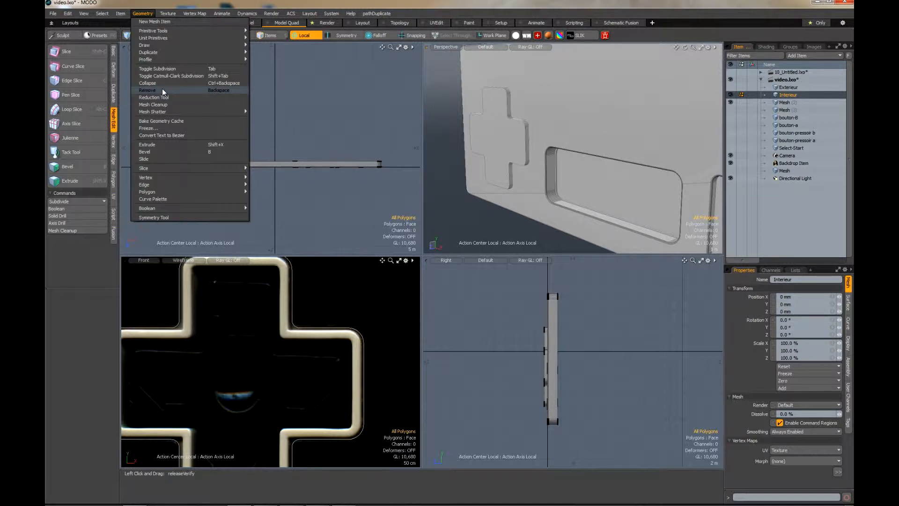
pyautogui.click(163, 105)
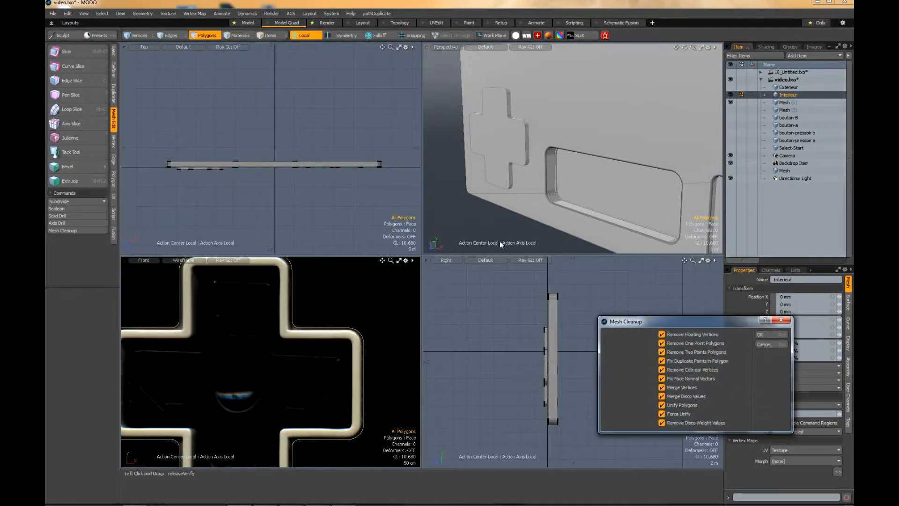
pyautogui.click(775, 336)
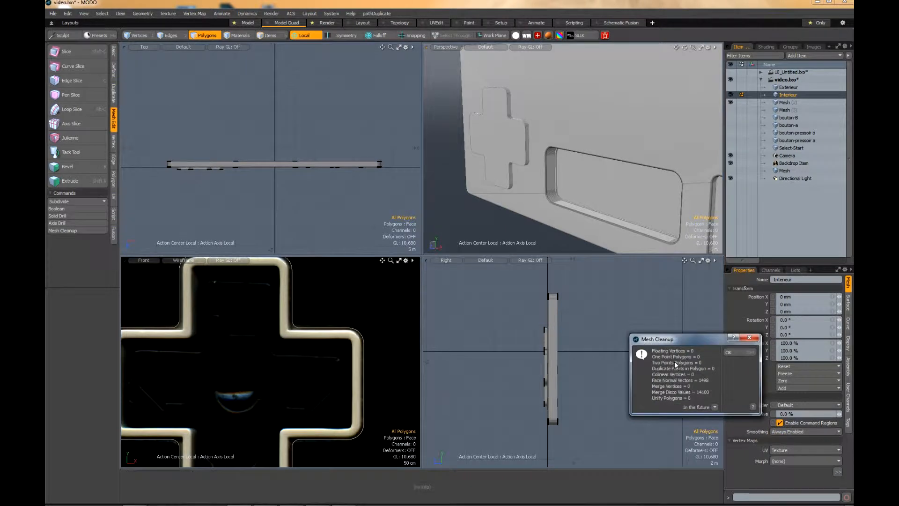
pyautogui.click(735, 353)
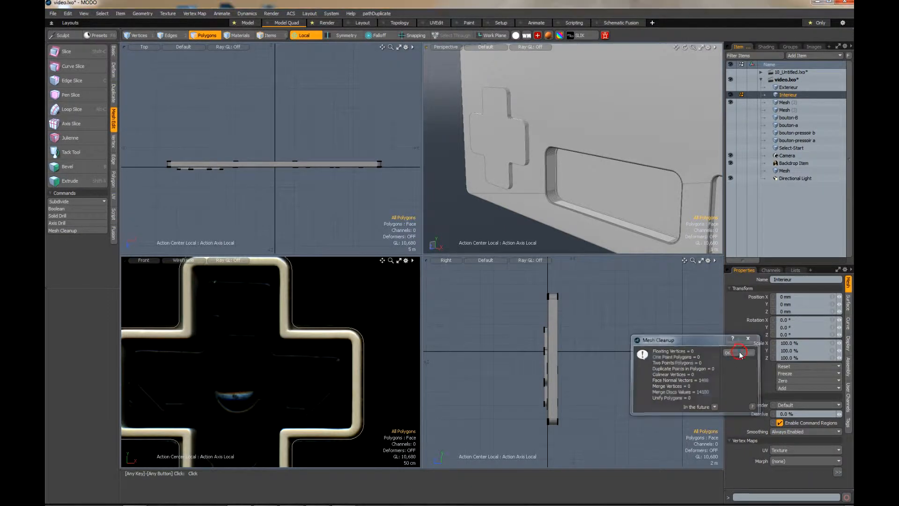
# - Cut the cross recess into Interieur with a Boolean Subtract, using the background mesh as the drive mesh
pyautogui.click(75, 209)
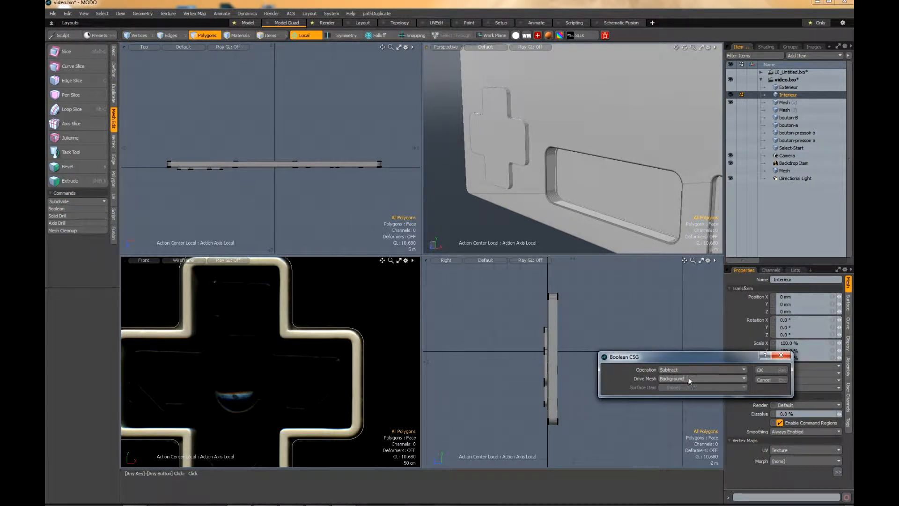
pyautogui.click(760, 370)
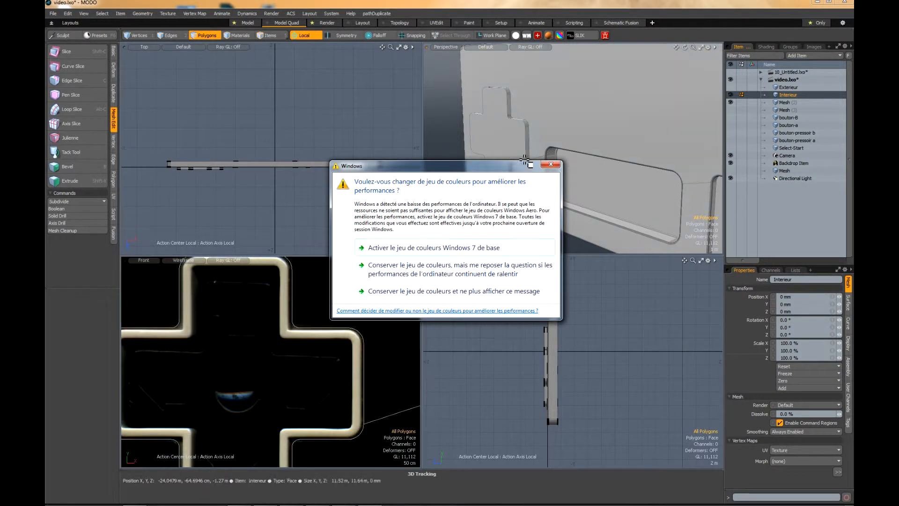
pyautogui.click(551, 165)
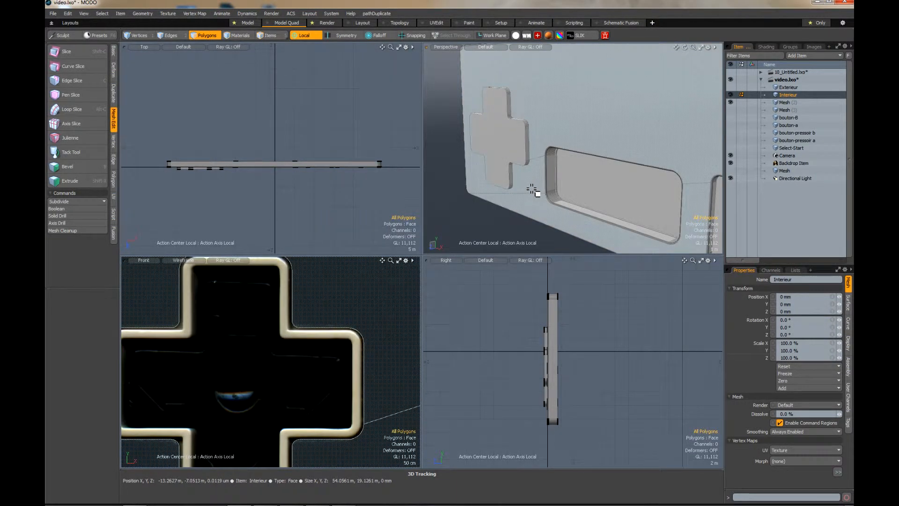
# - Hide the cross-shaped cutter mesh directly below Interieur and check the recess against it
pyautogui.click(730, 103)
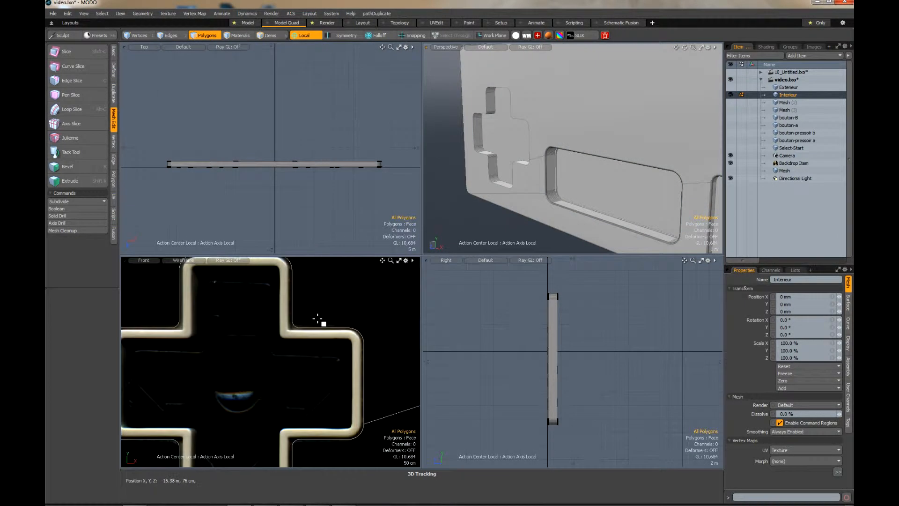
pyautogui.scroll(-3, 317, 317)
pyautogui.scroll(3, 481, 94)
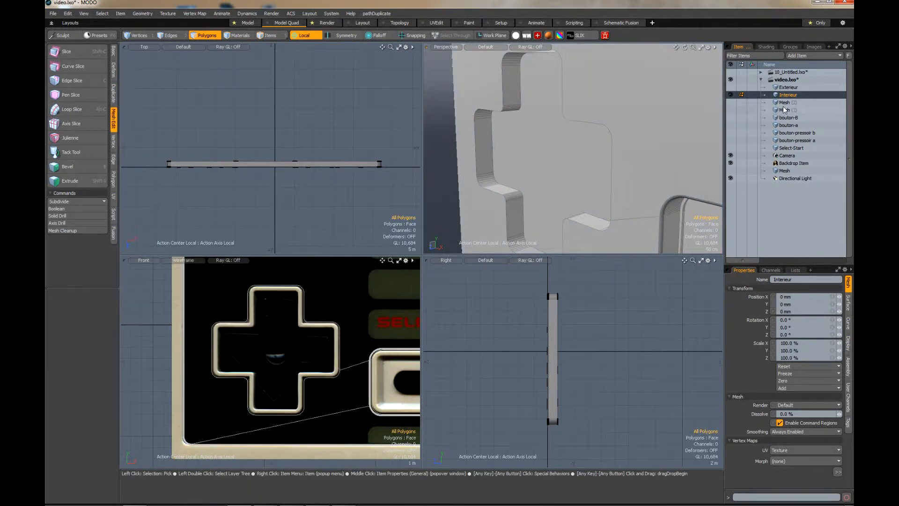
pyautogui.click(731, 102)
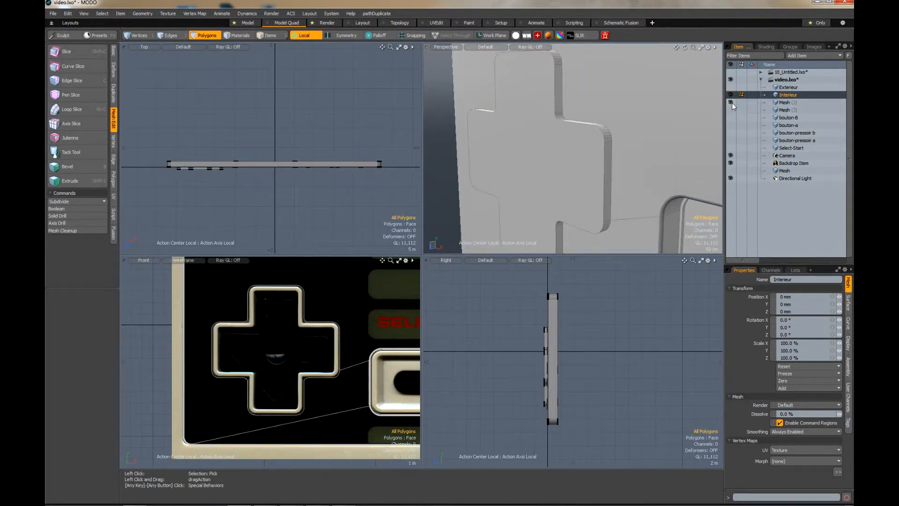
pyautogui.click(730, 102)
# - Show the flat cross mesh Mesh (3), select its polygon and move it 10 cm along Z
pyautogui.click(751, 111)
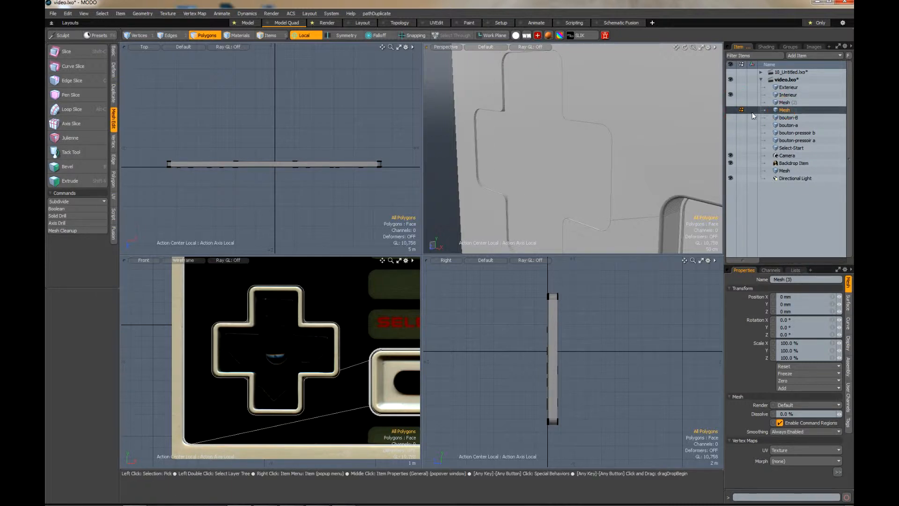
pyautogui.click(730, 109)
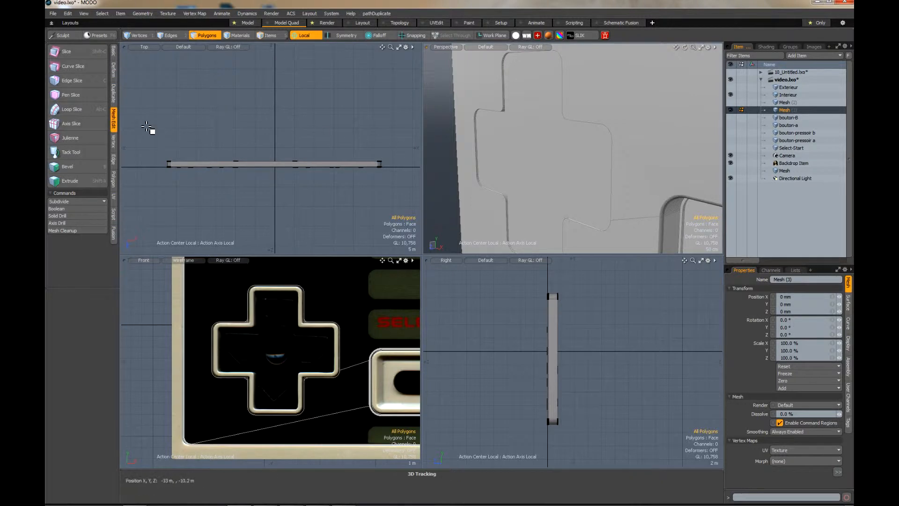
pyautogui.click(523, 107)
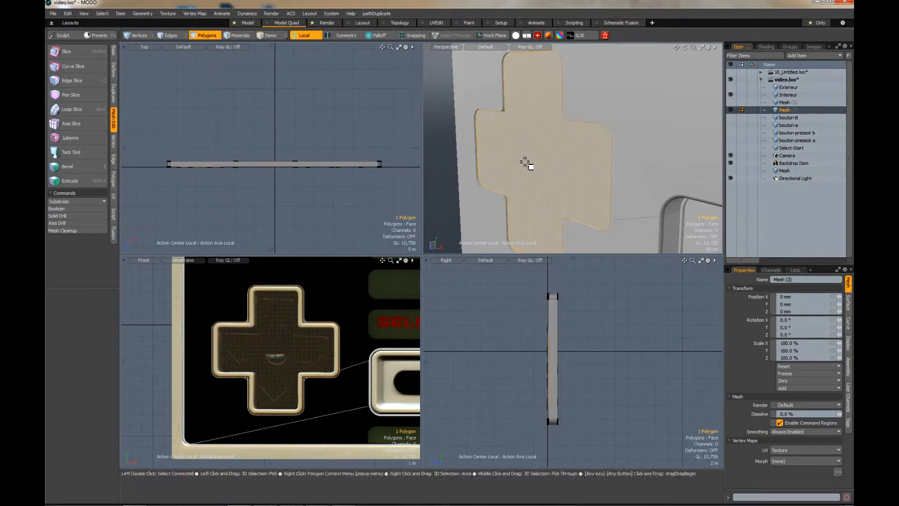
pyautogui.press('w')
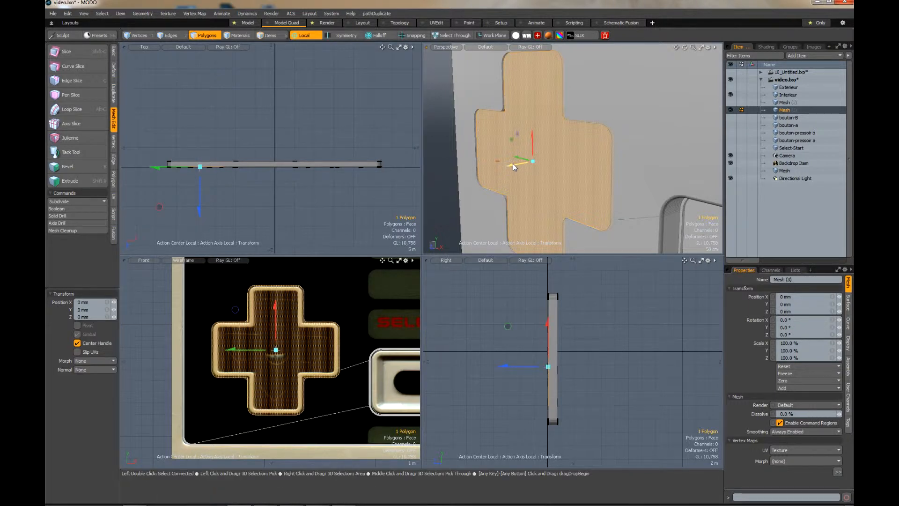
pyautogui.moveTo(509, 164); pyautogui.dragTo(508, 165)
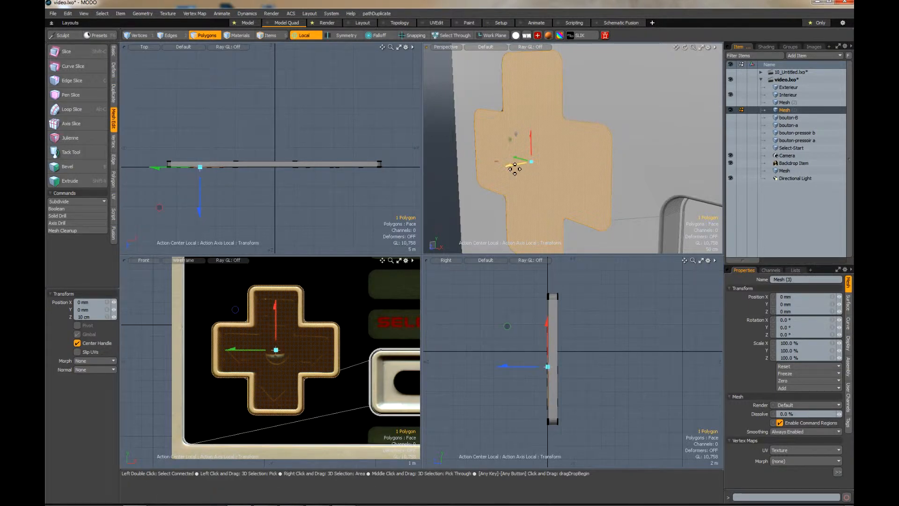
pyautogui.press('space')
# - Scale the flat cross polygon uniformly to 94% so it sits slightly inside the recess
pyautogui.scroll(2, 262, 358)
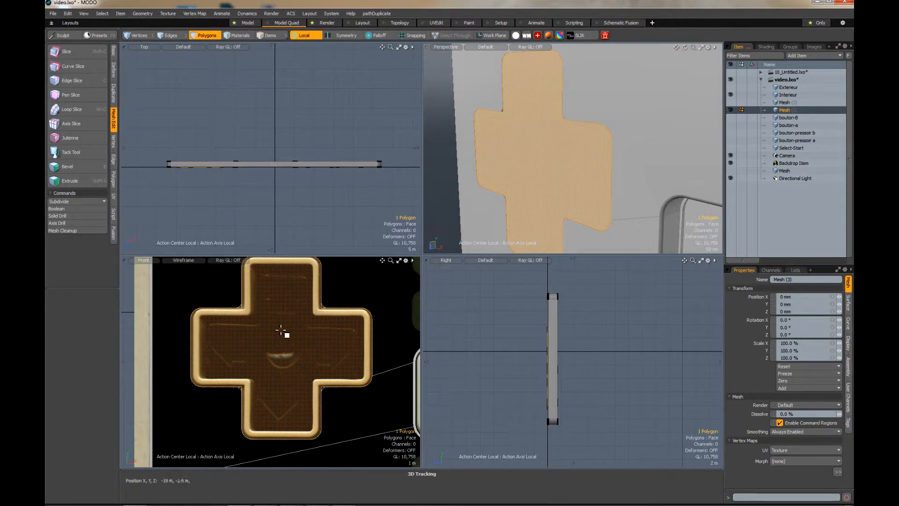
pyautogui.press('r')
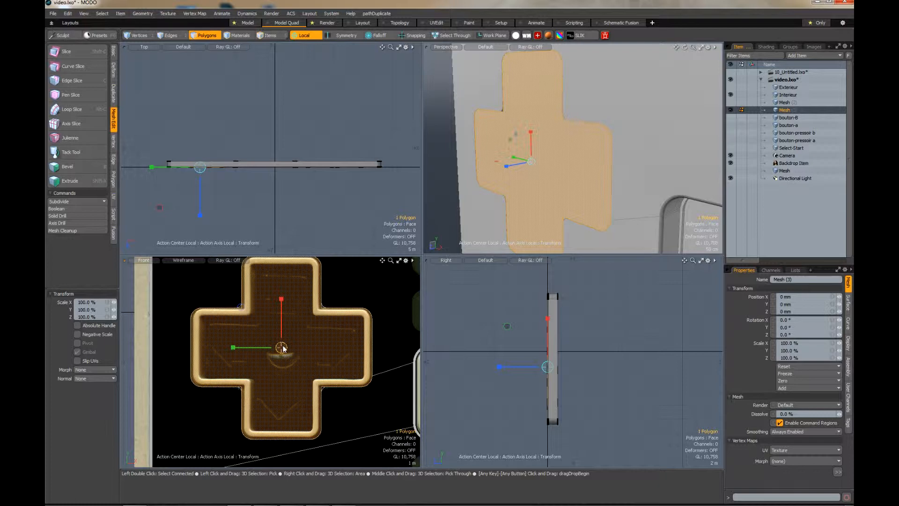
pyautogui.moveTo(282, 347); pyautogui.dragTo(271, 347)
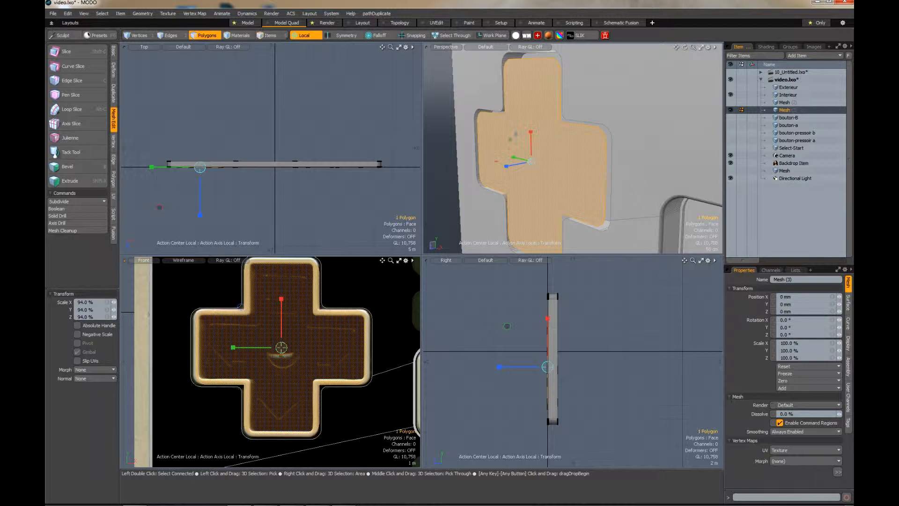
pyautogui.click(398, 260)
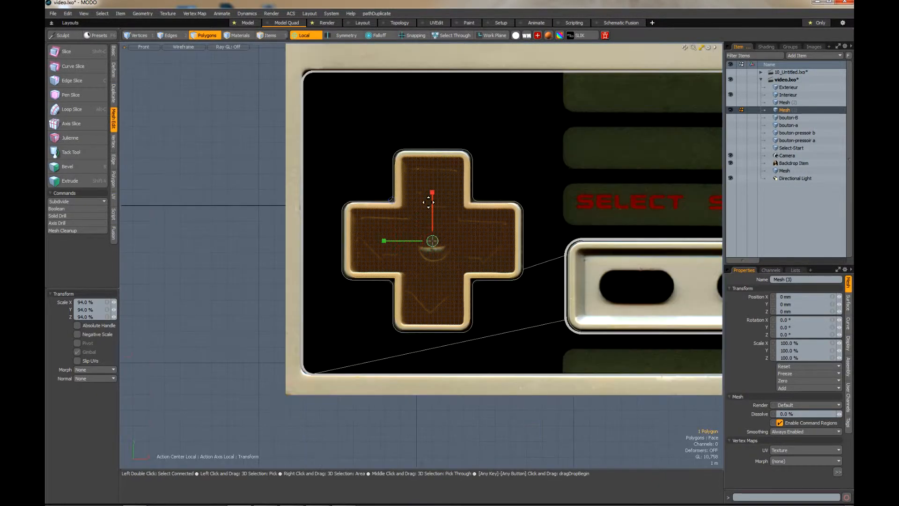
pyautogui.scroll(2, 455, 166)
pyautogui.scroll(2, 455, 167)
pyautogui.press('space')
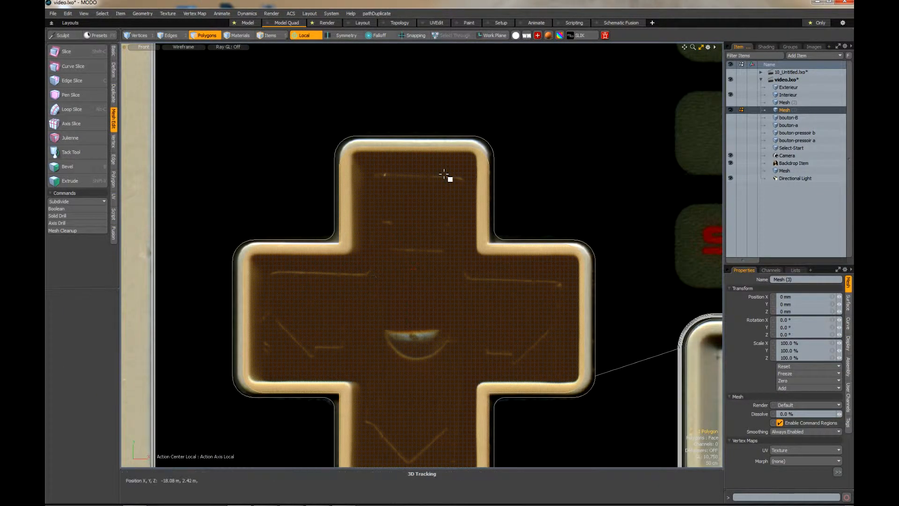
# - Select the end vertices of the cross's upper arm and move them outward about 14 cm to match the reference
pyautogui.click(139, 35)
pyautogui.moveTo(312, 111); pyautogui.dragTo(501, 193, button='right')
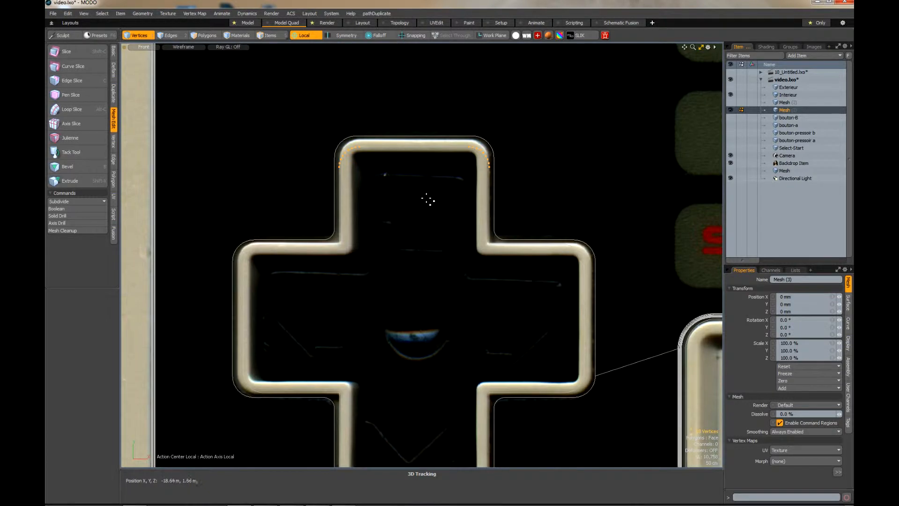
pyautogui.press('w')
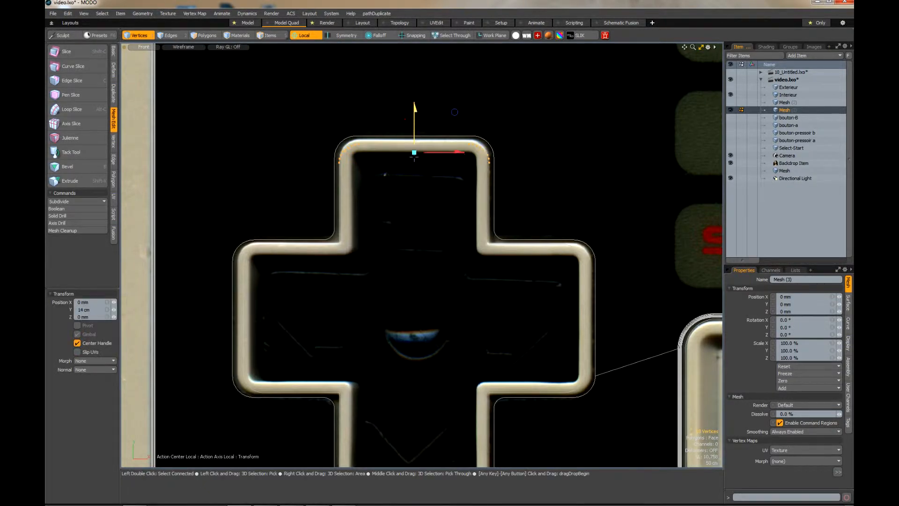
pyautogui.moveTo(415, 108); pyautogui.dragTo(415, 106)
pyautogui.press('space')
# - Select the end vertices of the cross's lower arm and move them slightly outward to match the reference
pyautogui.scroll(-3, 412, 192)
pyautogui.scroll(2, 415, 273)
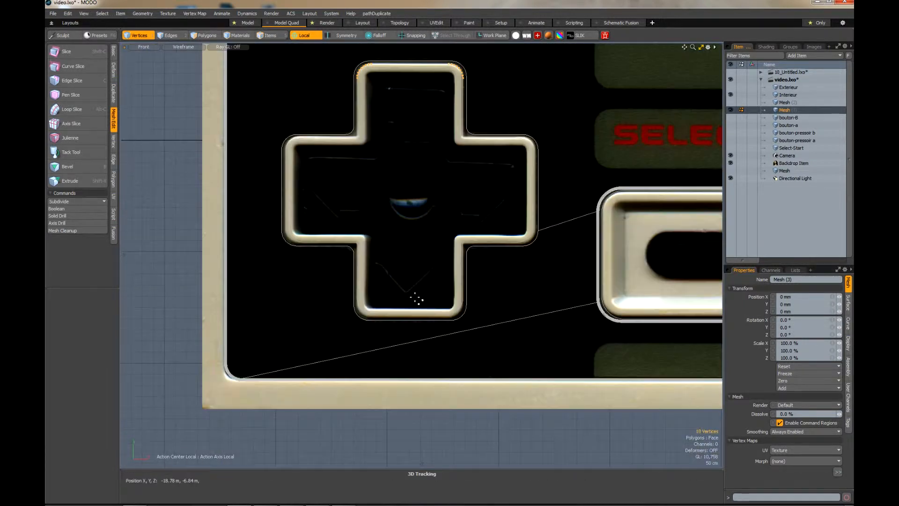
pyautogui.moveTo(345, 279); pyautogui.dragTo(482, 349, button='right')
pyautogui.scroll(2, 482, 349)
pyautogui.press('w')
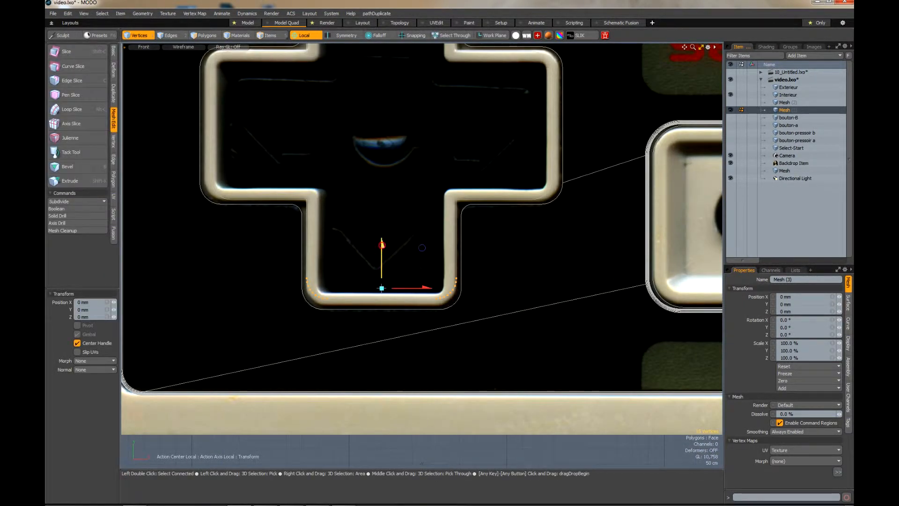
pyautogui.press('space')
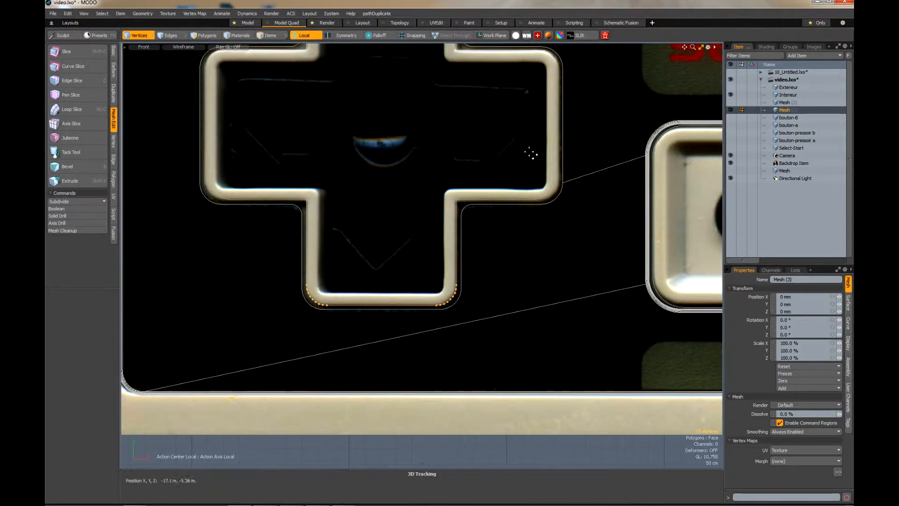
# - Select the end vertices of the cross's right arm and move them outward about 23 cm to the reference edge
pyautogui.scroll(-1, 538, 141)
pyautogui.scroll(4, 542, 80)
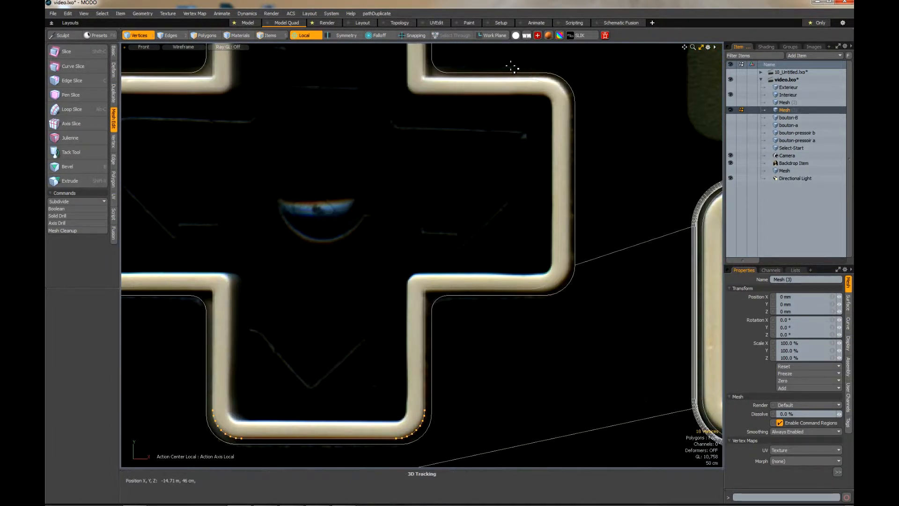
pyautogui.moveTo(512, 68); pyautogui.dragTo(615, 320, button='right')
pyautogui.press('y')
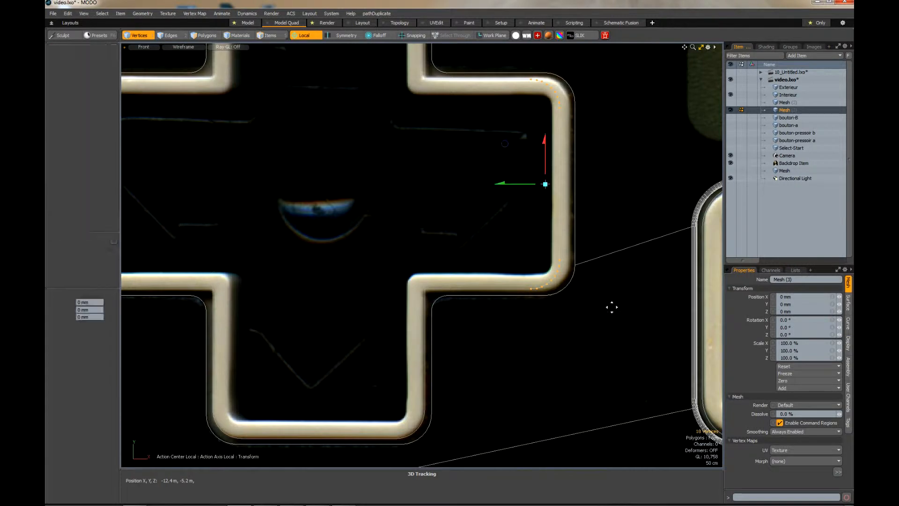
pyautogui.moveTo(503, 187); pyautogui.dragTo(513, 187)
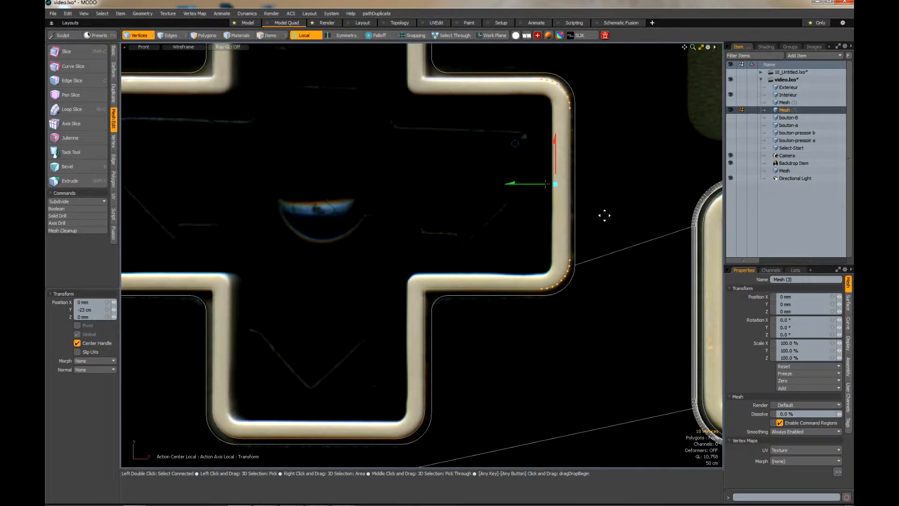
pyautogui.press('space')
# - Move the end vertices of the cross's left arm outward about 22 cm and clear the vertex selection
pyautogui.scroll(-3, 603, 214)
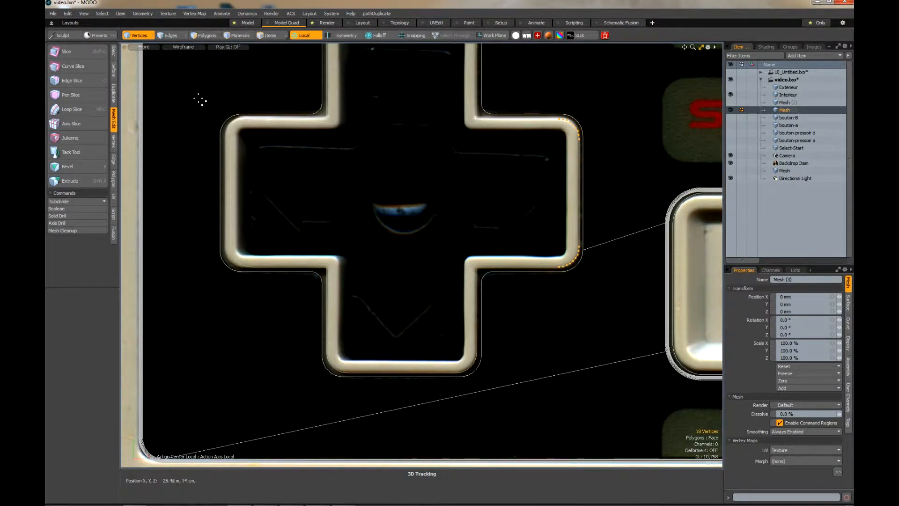
pyautogui.moveTo(196, 94); pyautogui.dragTo(278, 294)
pyautogui.press('w')
pyautogui.moveTo(199, 196); pyautogui.dragTo(192, 196)
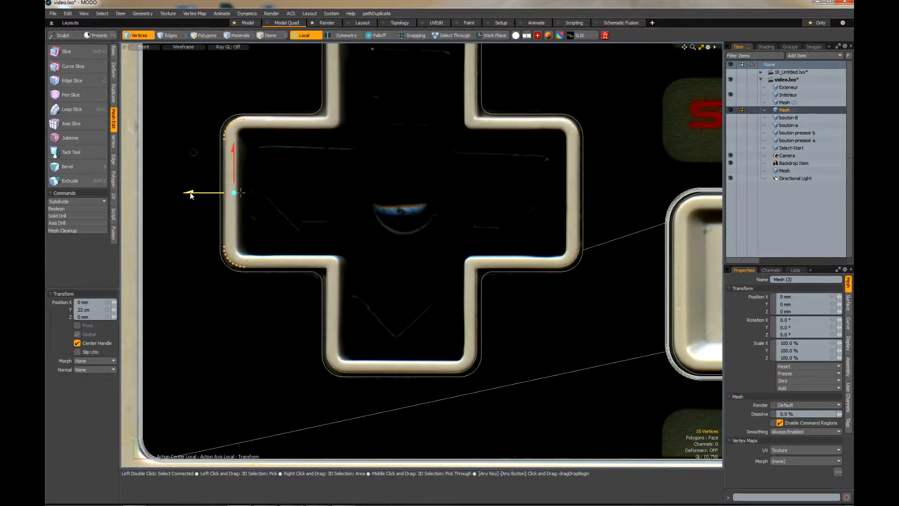
pyautogui.press('space')
pyautogui.click(370, 231)
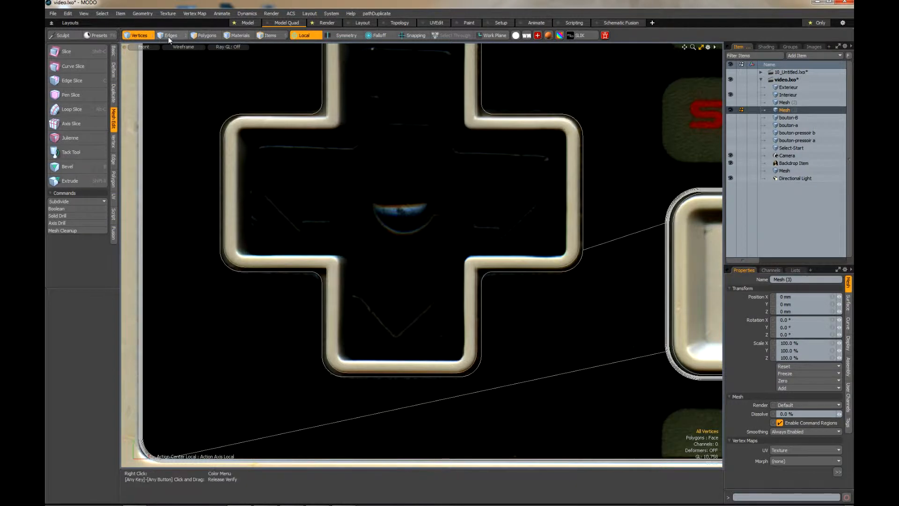
# - Bevel the cross polygon with a 0 mm shift and an inset of about 32.8 cm, following the rim's inner edge
pyautogui.click(206, 36)
pyautogui.click(311, 134)
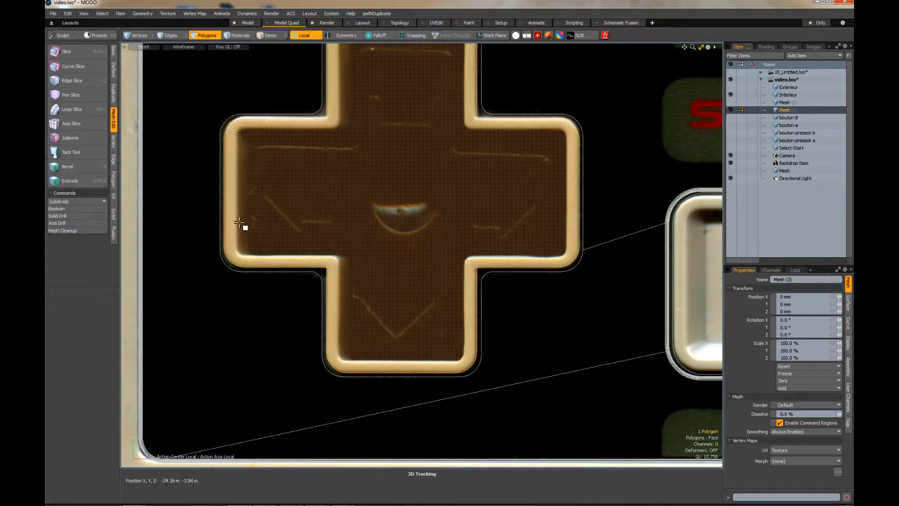
pyautogui.scroll(5, 336, 275)
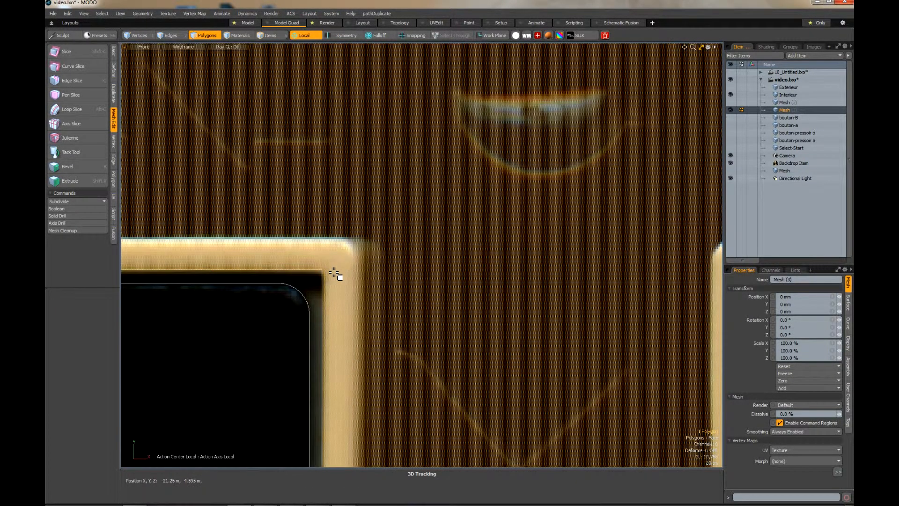
pyautogui.scroll(-3, 333, 272)
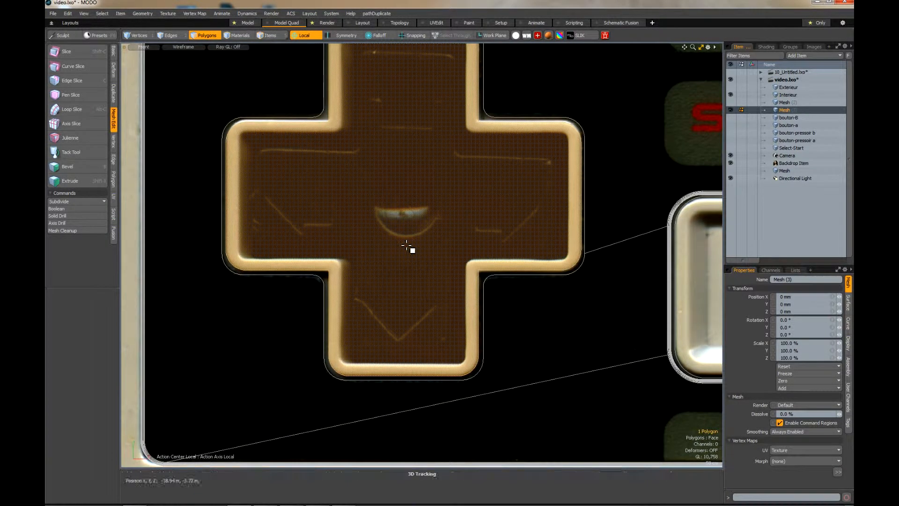
pyautogui.press('b')
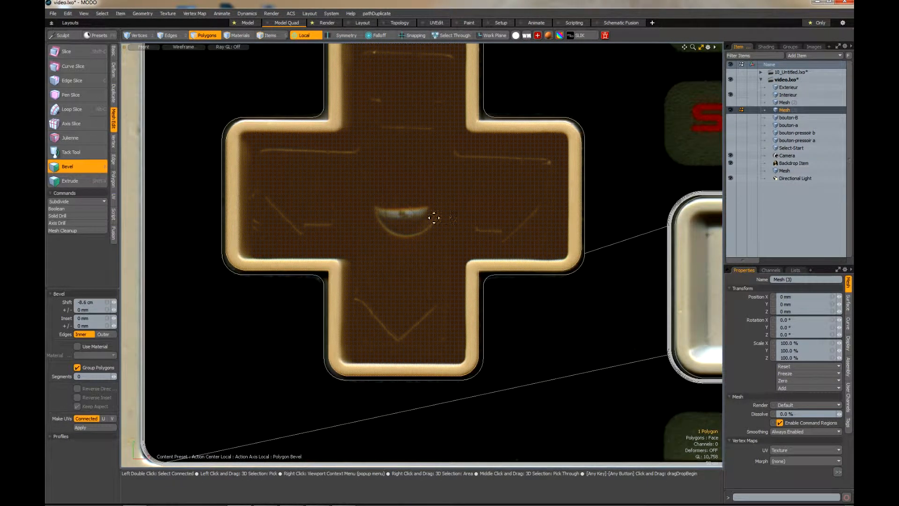
pyautogui.moveTo(452, 196); pyautogui.dragTo(438, 197)
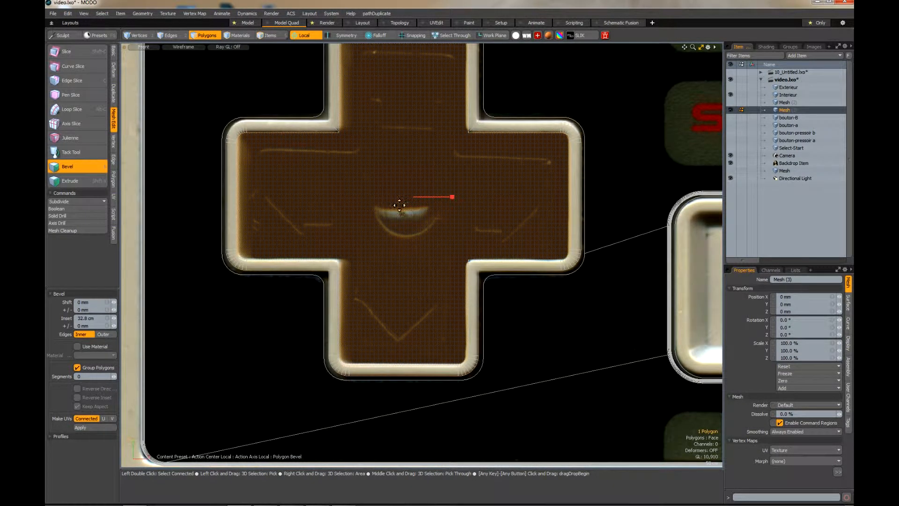
pyautogui.scroll(5, 336, 273)
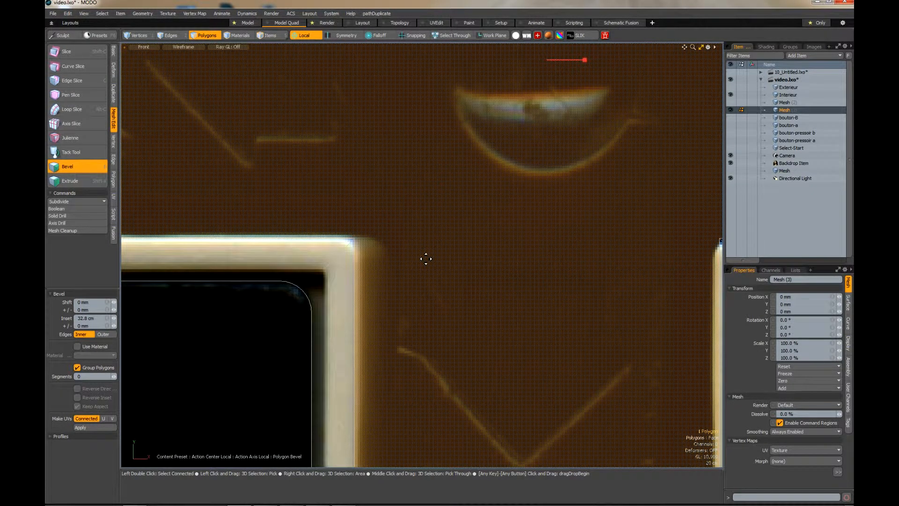
pyautogui.scroll(-5, 425, 259)
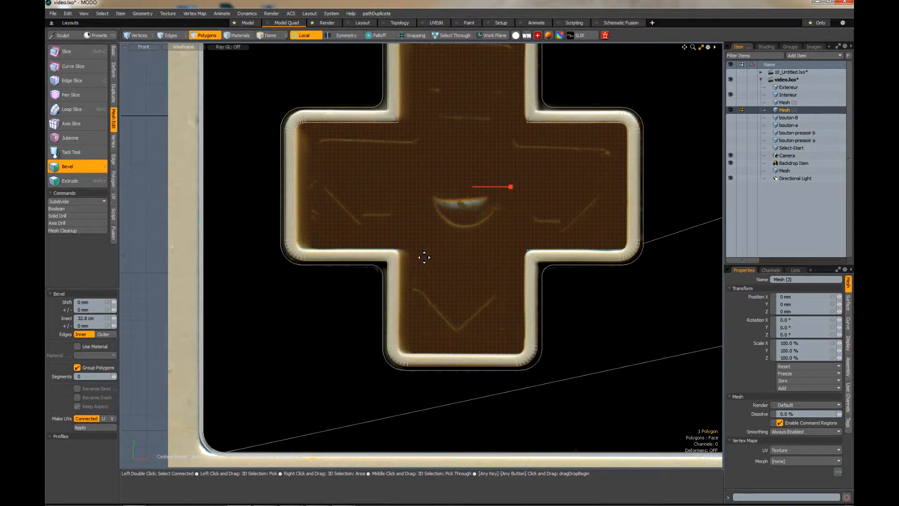
pyautogui.scroll(5, 358, 271)
pyautogui.scroll(-3, 360, 264)
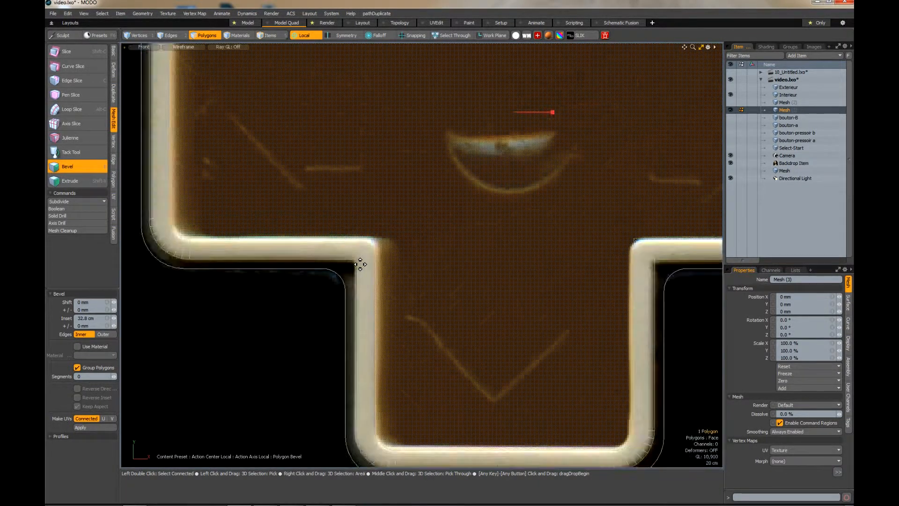
# - Finish the inset bevel and delete the inner cross polygon, leaving only the rim band around the opening
pyautogui.scroll(-4, 410, 211)
pyautogui.scroll(3, 418, 211)
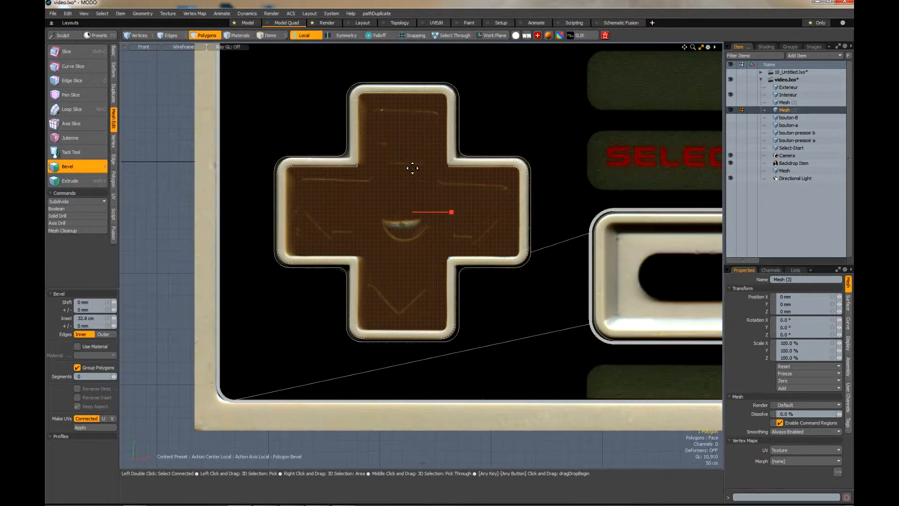
pyautogui.press('space')
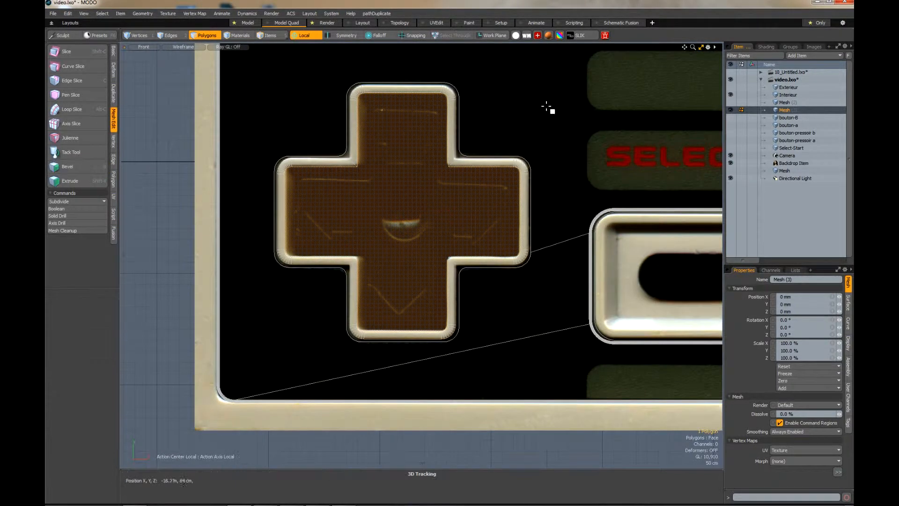
pyautogui.click(700, 48)
pyautogui.scroll(-5, 541, 124)
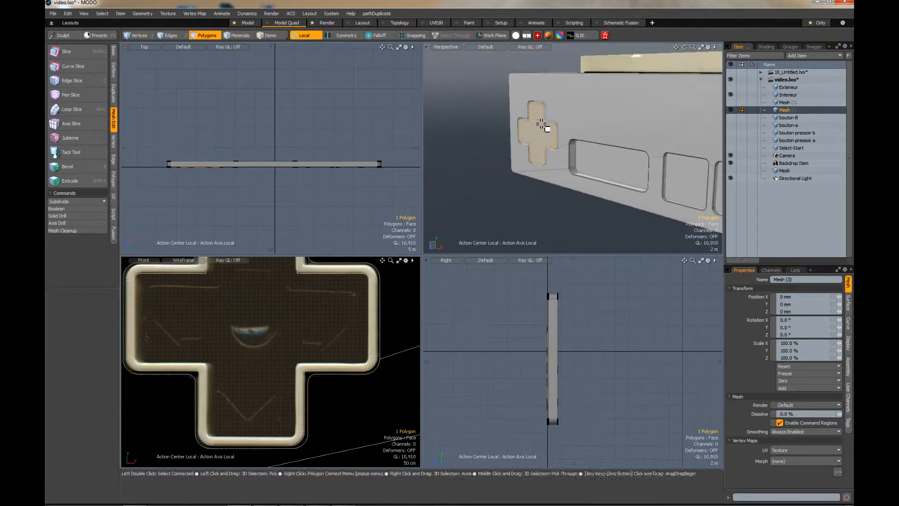
pyautogui.scroll(4, 541, 124)
pyautogui.scroll(2, 542, 128)
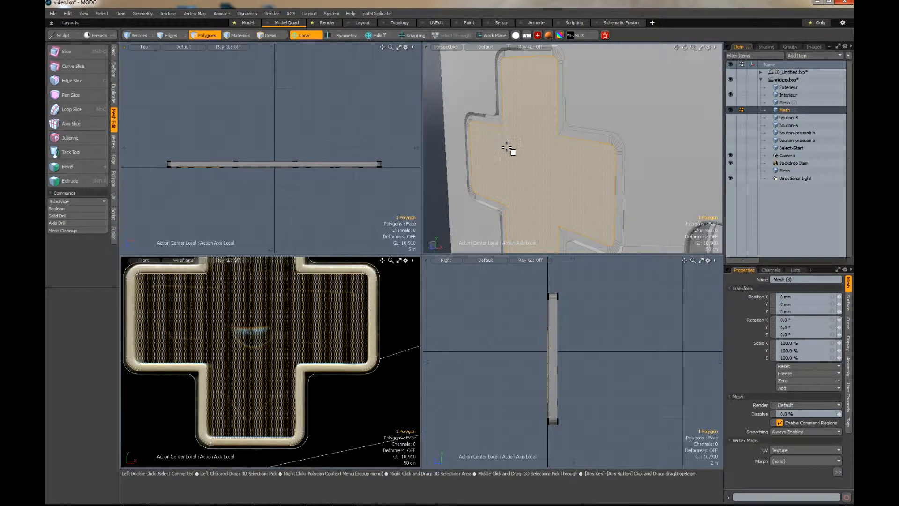
pyautogui.press('Delete')
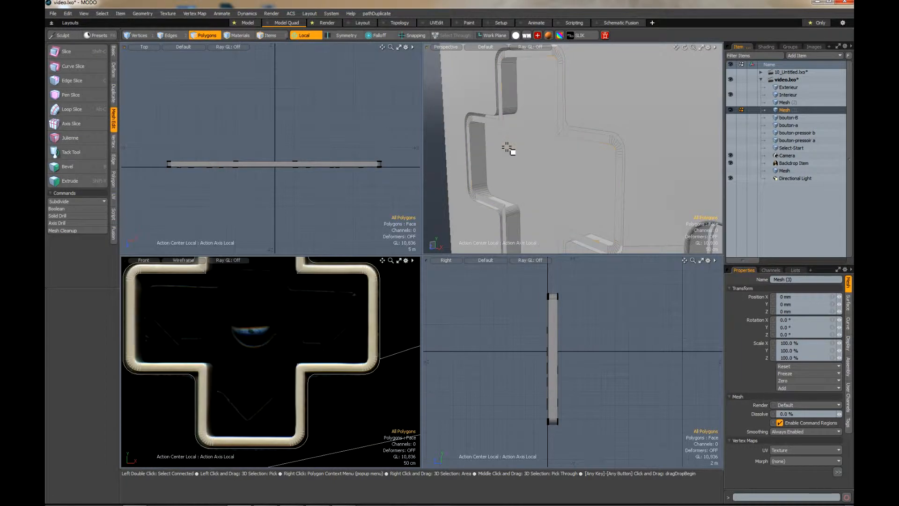
# - Select all connected polygons of the cross's rim band and thicken them backward through the plate's recess
pyautogui.scroll(5, 495, 125)
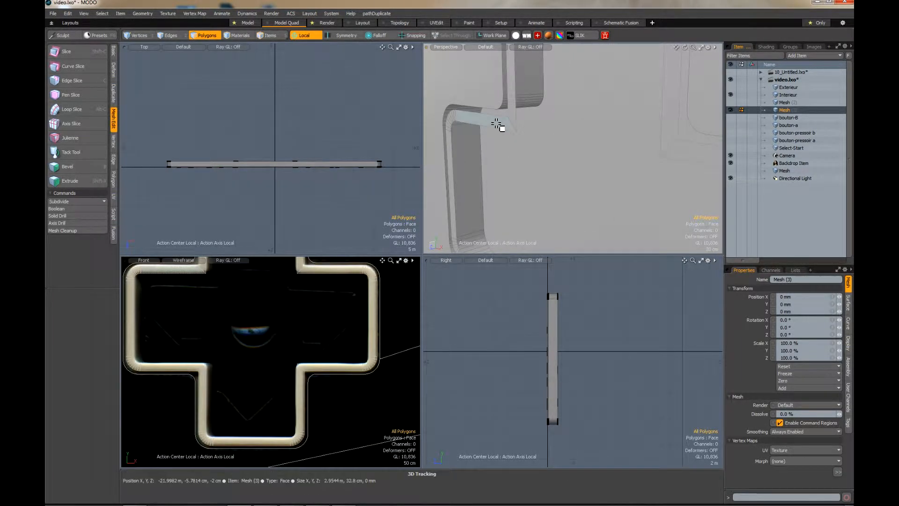
pyautogui.doubleClick(495, 125)
pyautogui.scroll(-2, 496, 125)
pyautogui.scroll(-3, 496, 125)
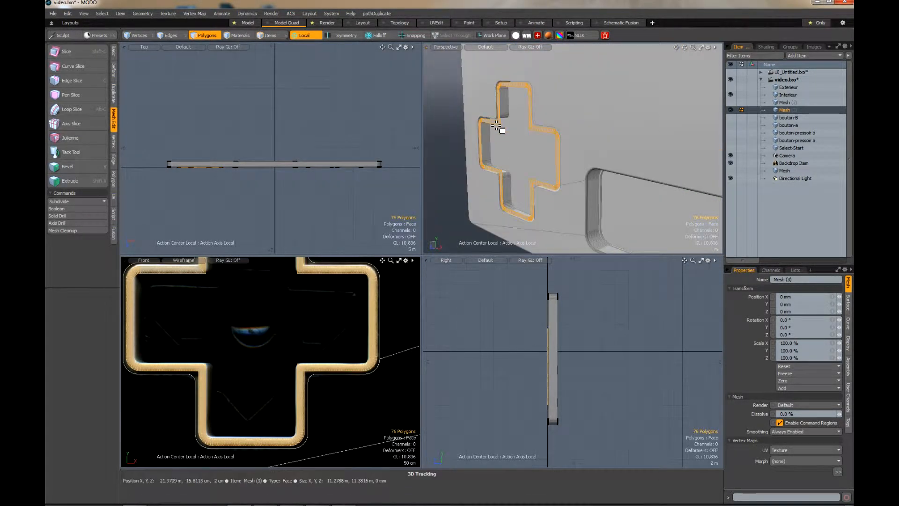
pyautogui.scroll(7, 503, 146)
pyautogui.scroll(2, 505, 148)
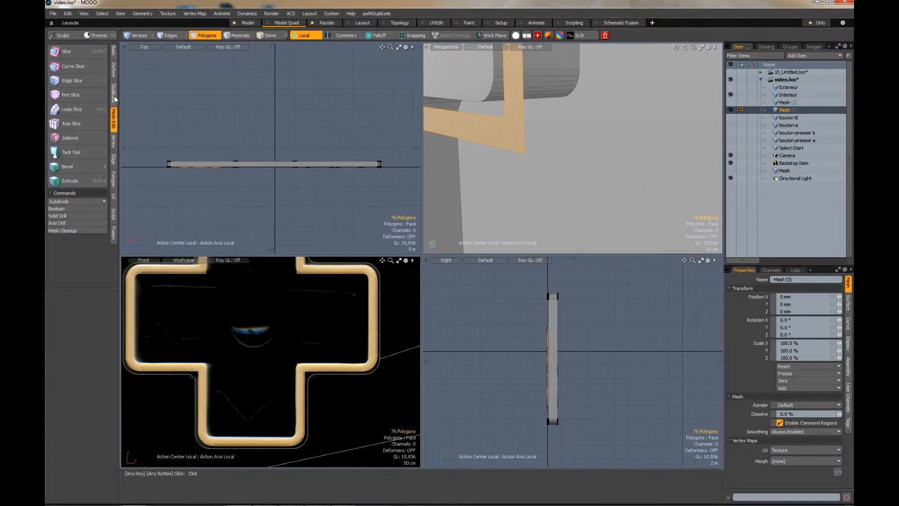
pyautogui.click(114, 181)
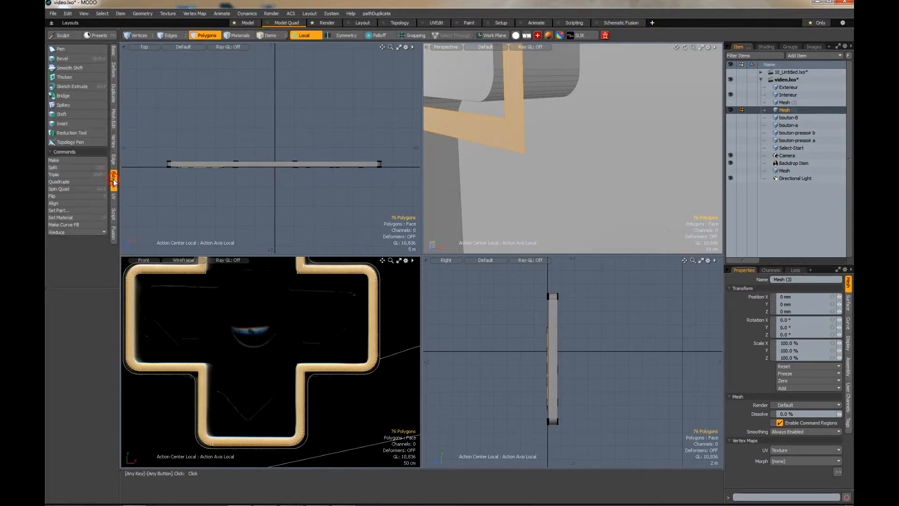
pyautogui.click(64, 77)
pyautogui.click(524, 147)
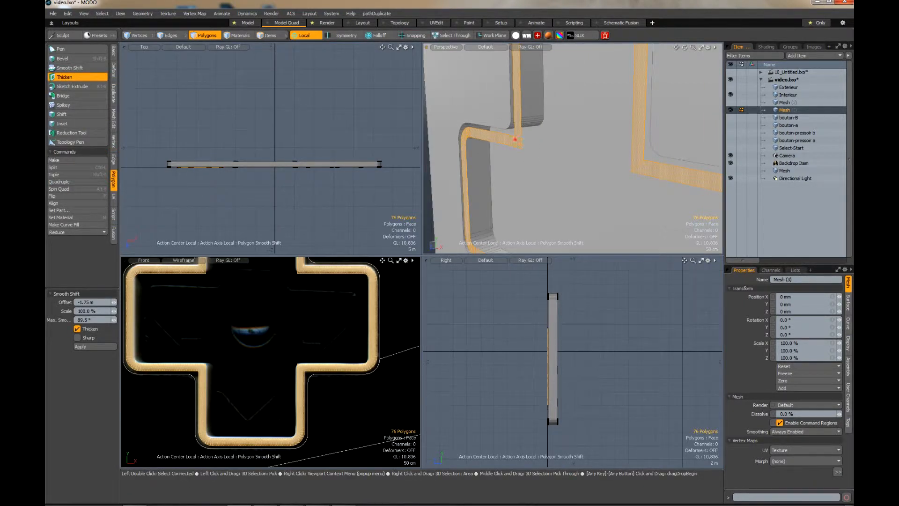
pyautogui.click(515, 139)
pyautogui.moveTo(536, 244); pyautogui.dragTo(577, 231)
pyautogui.press('space')
pyautogui.scroll(-3, 569, 189)
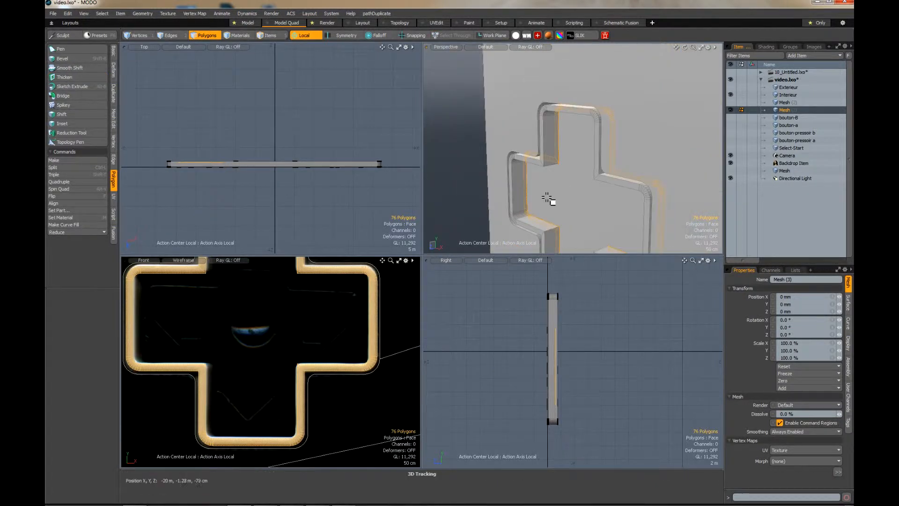
# - Select the four depth edges at the cross rim's inner corners and bevel them with a 20 cm inset, round level 8
pyautogui.click(173, 36)
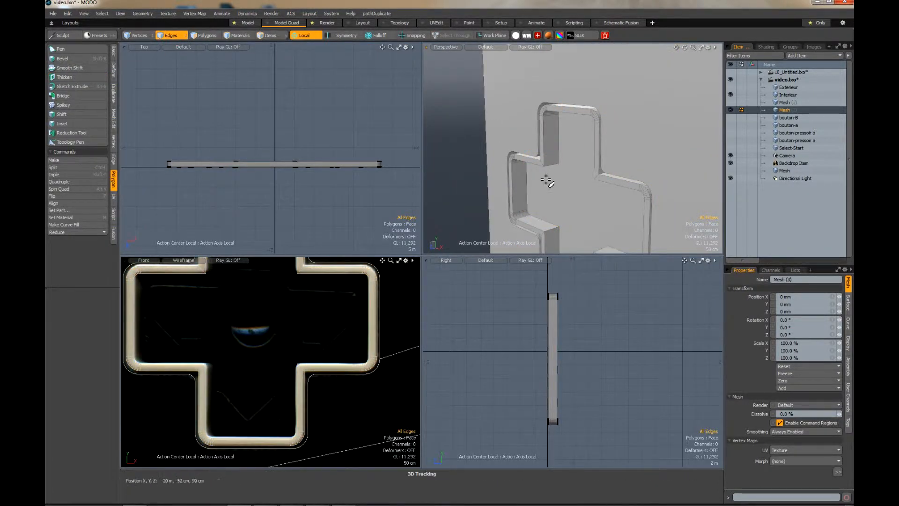
pyautogui.scroll(5, 559, 213)
pyautogui.scroll(4, 555, 215)
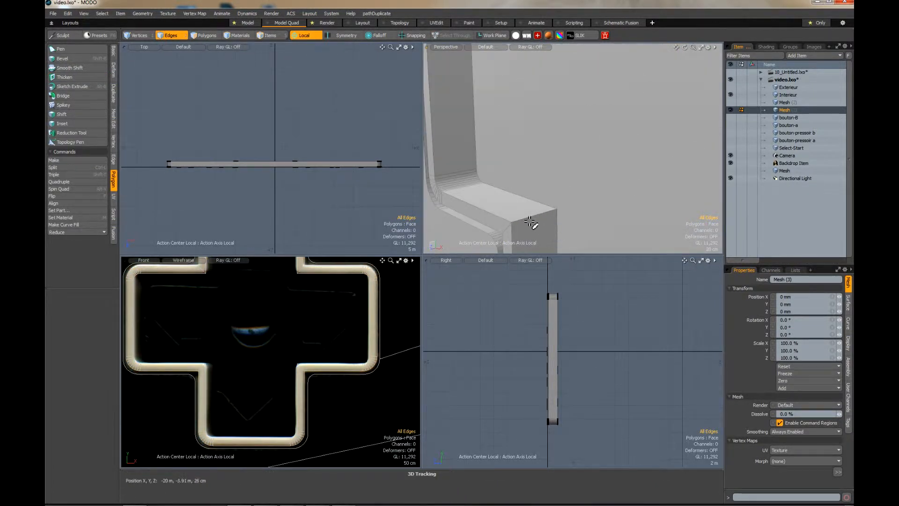
pyautogui.click(523, 210)
pyautogui.scroll(-4, 523, 209)
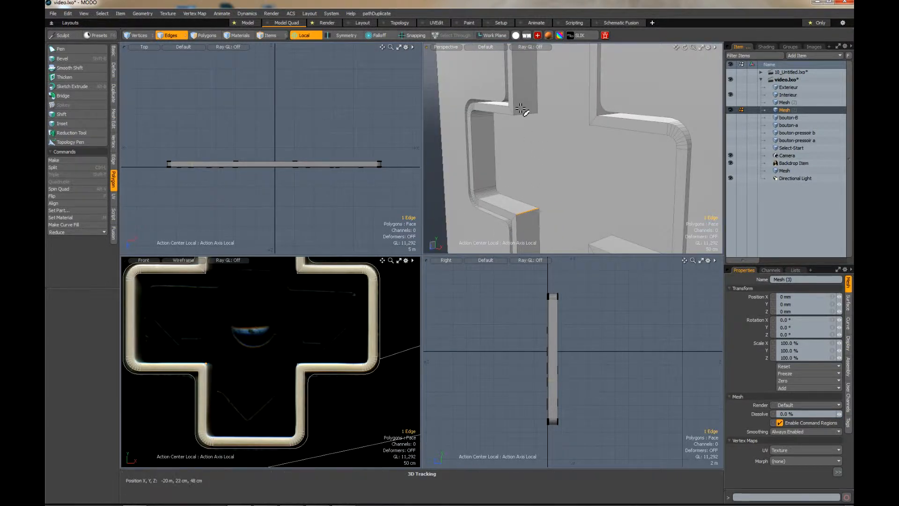
pyautogui.keyDown('shift'); pyautogui.click(522, 113); pyautogui.keyUp('shift')
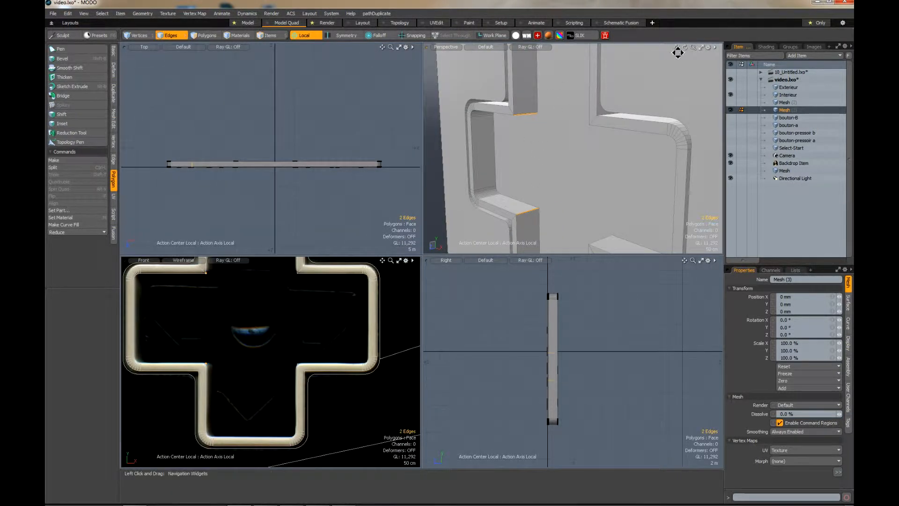
pyautogui.moveTo(688, 52); pyautogui.dragTo(688, 52)
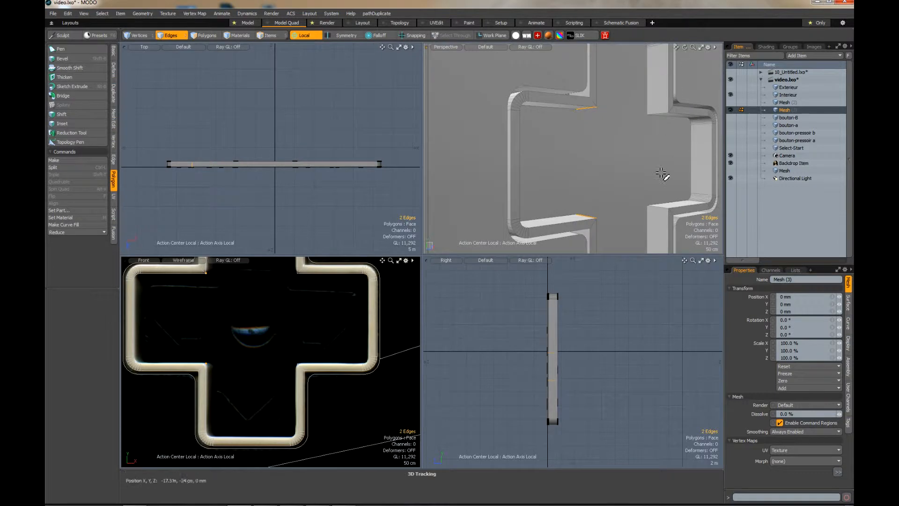
pyautogui.keyDown('shift'); pyautogui.click(662, 206); pyautogui.keyUp('shift')
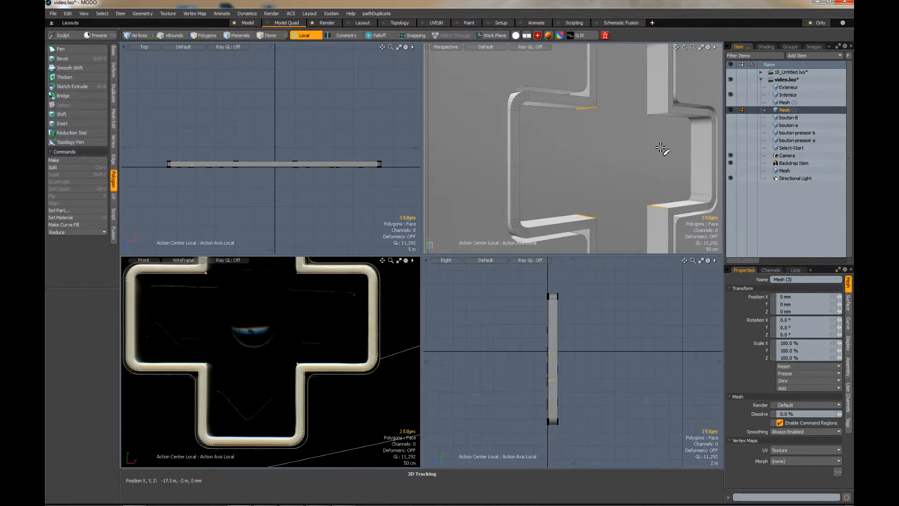
pyautogui.keyDown('shift'); pyautogui.click(659, 112); pyautogui.keyUp('shift')
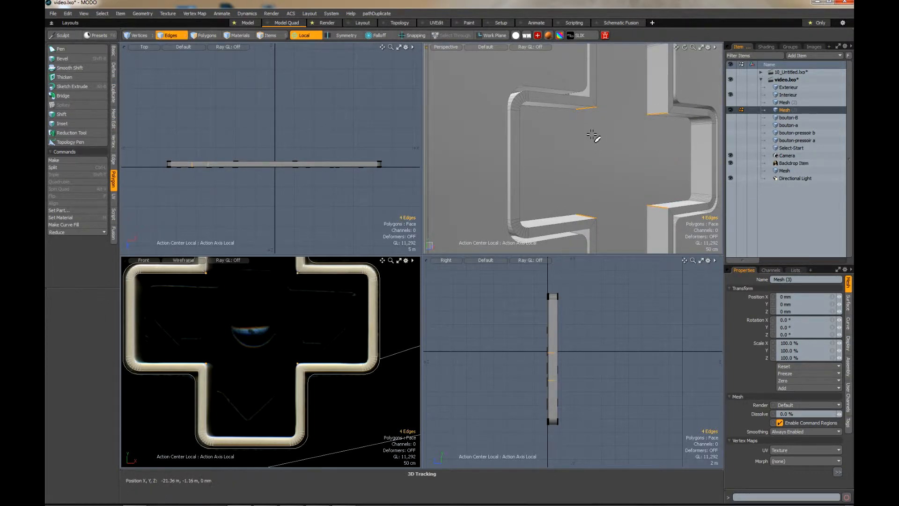
pyautogui.press('b')
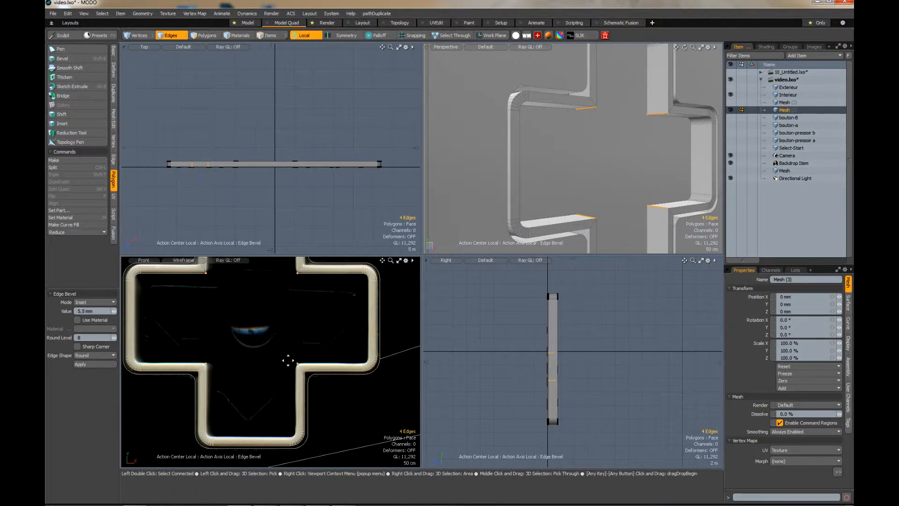
pyautogui.moveTo(288, 361); pyautogui.dragTo(286, 371)
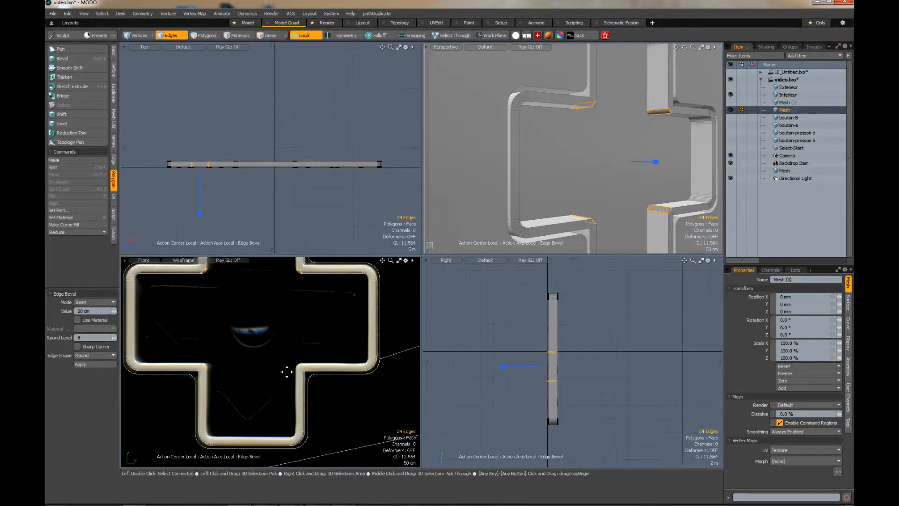
pyautogui.scroll(4, 295, 371)
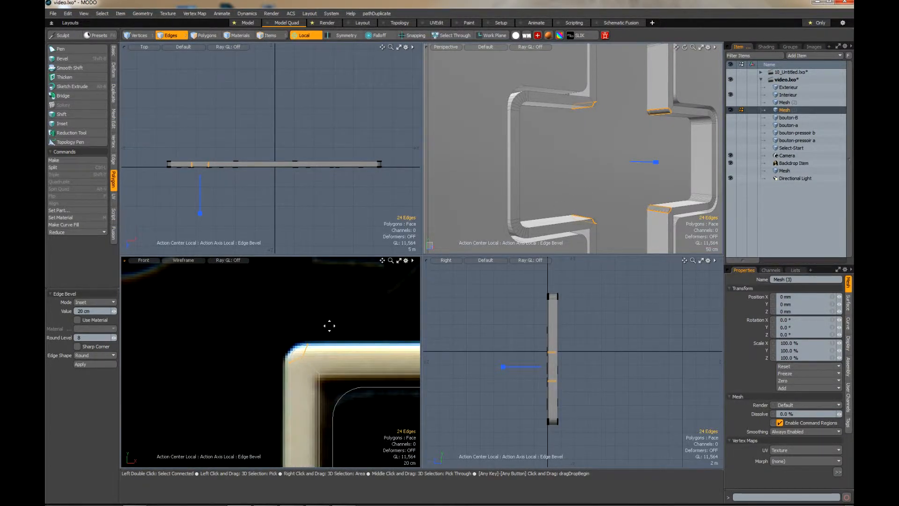
pyautogui.moveTo(283, 340); pyautogui.dragTo(281, 338)
pyautogui.press('space')
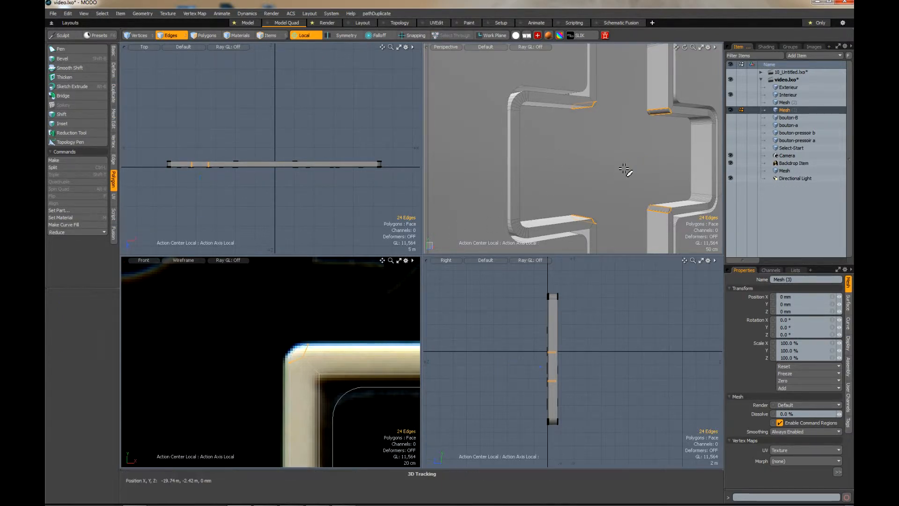
# - Clear the selection and select the complete inner front edge loop of the cross rim, including its rounded corners
pyautogui.scroll(-2, 626, 172)
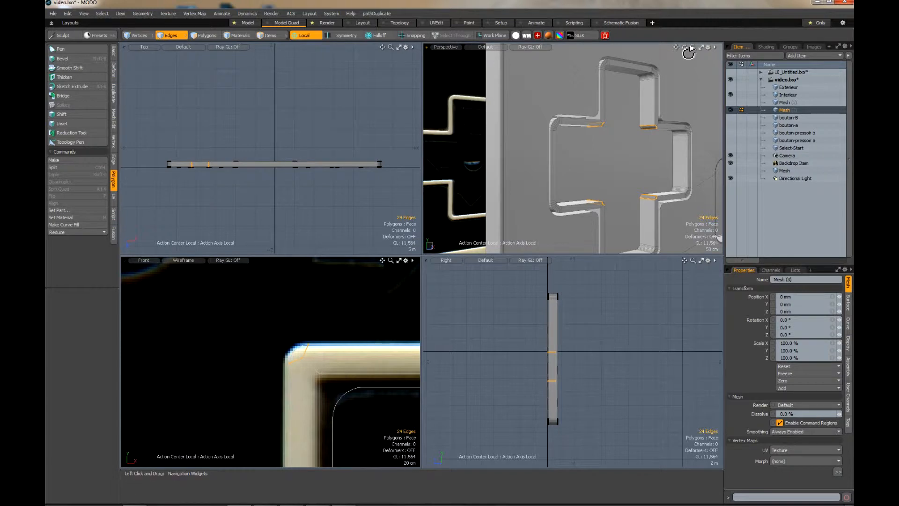
pyautogui.moveTo(688, 52); pyautogui.dragTo(608, 141)
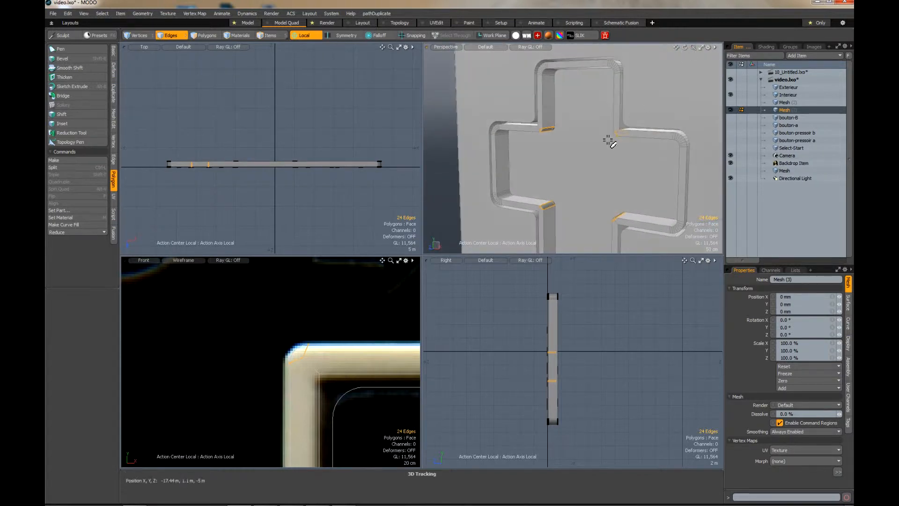
pyautogui.click(580, 154)
pyautogui.scroll(3, 553, 127)
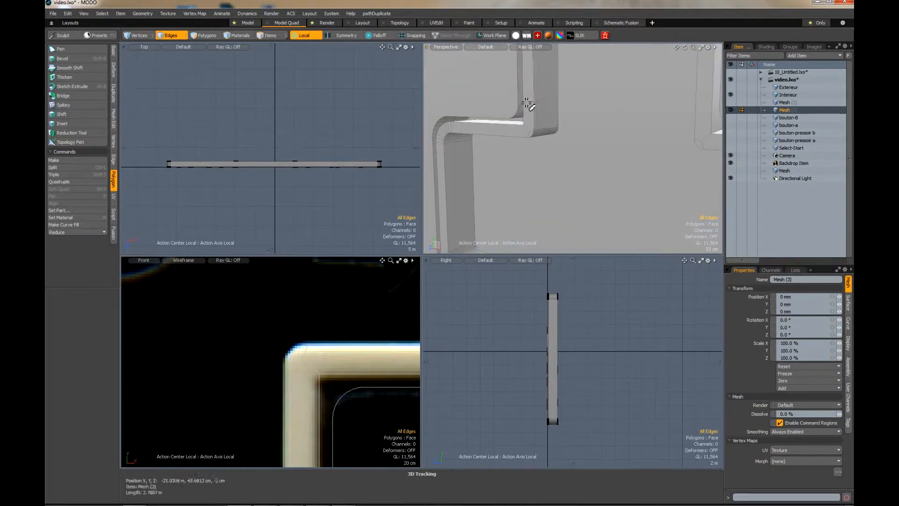
pyautogui.scroll(1, 527, 104)
pyautogui.doubleClick(536, 104)
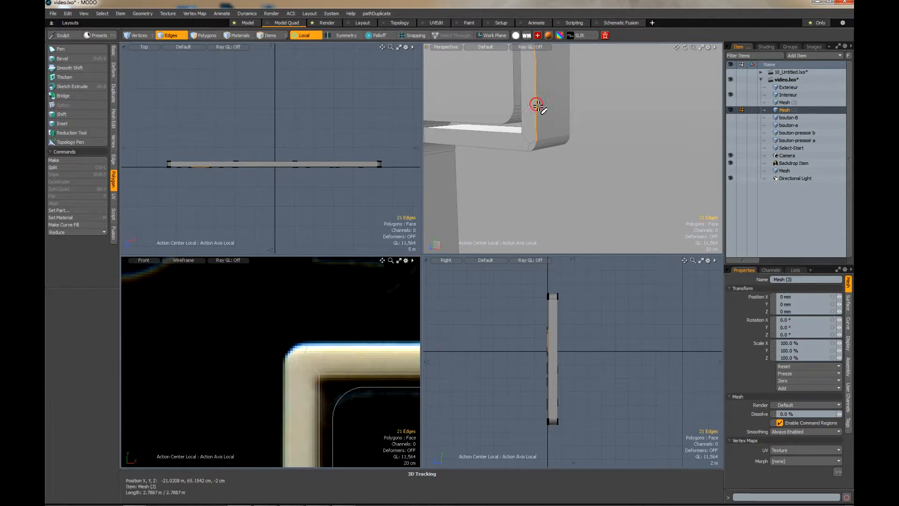
pyautogui.scroll(-3, 539, 106)
pyautogui.scroll(4, 534, 111)
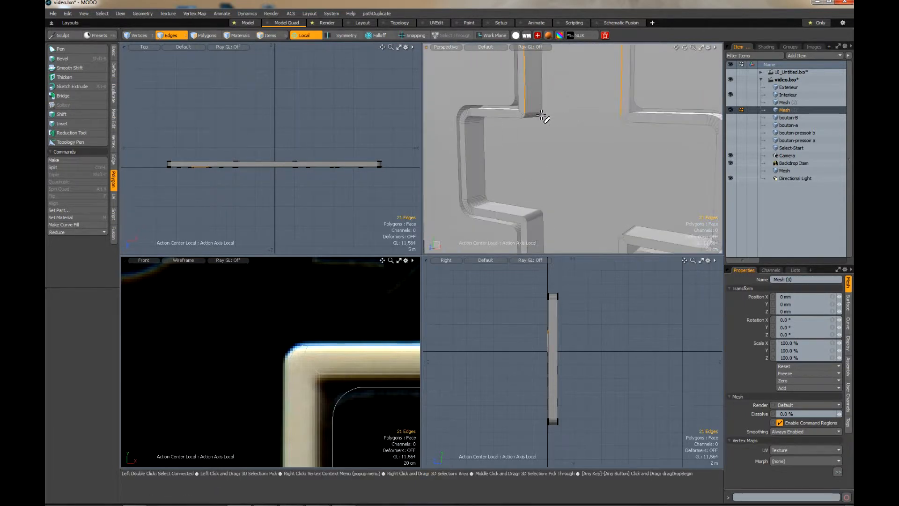
pyautogui.scroll(5, 521, 116)
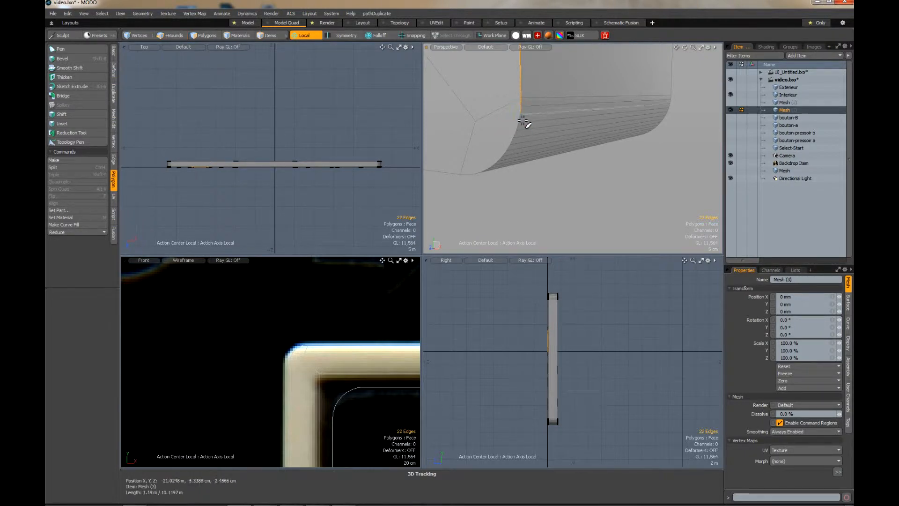
pyautogui.keyDown('shift'); pyautogui.click(521, 118); pyautogui.keyUp('shift')
pyautogui.keyDown('shift'); pyautogui.click(546, 134); pyautogui.keyUp('shift')
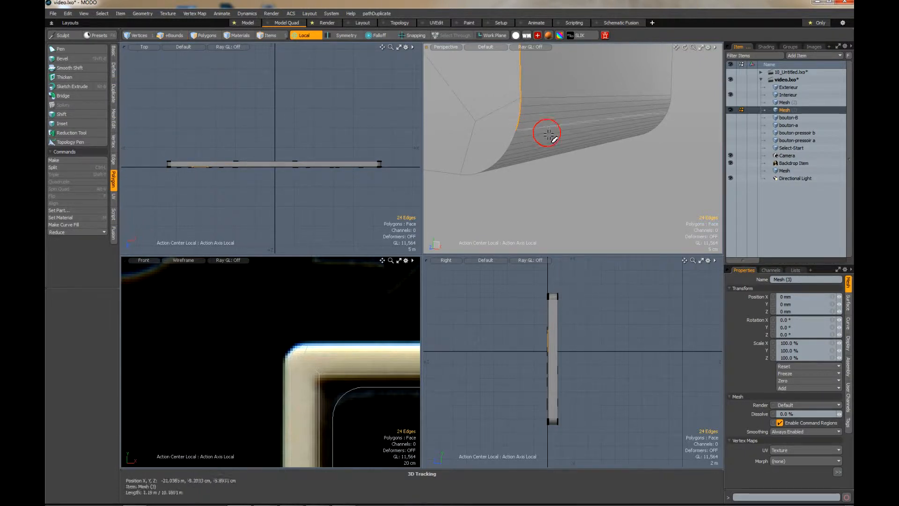
pyautogui.press('Up')
pyautogui.press('Up')
pyautogui.press('Up')
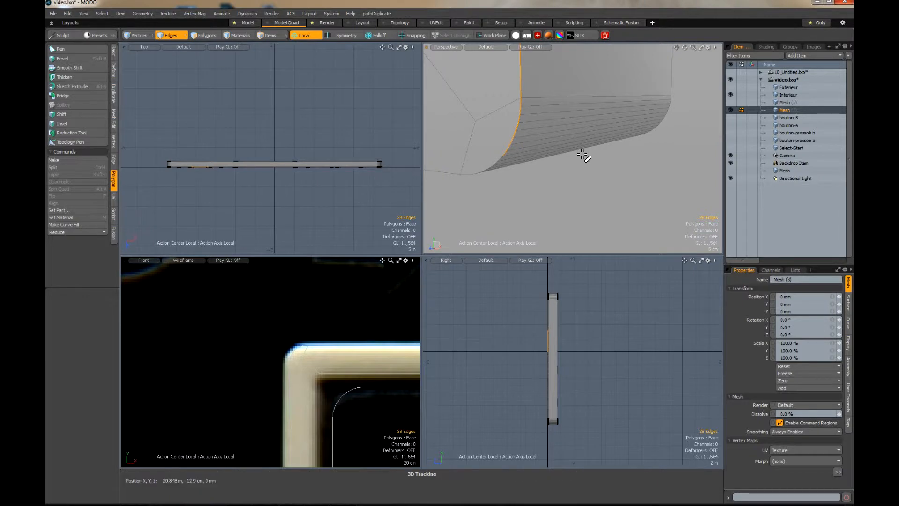
pyautogui.press('Up')
pyautogui.press('Up')
pyautogui.press('Up')
pyautogui.press('Up')
pyautogui.press('Up')
pyautogui.press('Up')
pyautogui.press('Up')
pyautogui.press('Up')
pyautogui.press('Up')
pyautogui.press('Up')
pyautogui.press('Up')
pyautogui.press('Up')
pyautogui.press('Up')
pyautogui.press('Up')
pyautogui.press('Up')
pyautogui.press('Up')
pyautogui.press('Up')
pyautogui.press('Up')
pyautogui.press('Up')
pyautogui.press('Up')
pyautogui.scroll(-12, 583, 155)
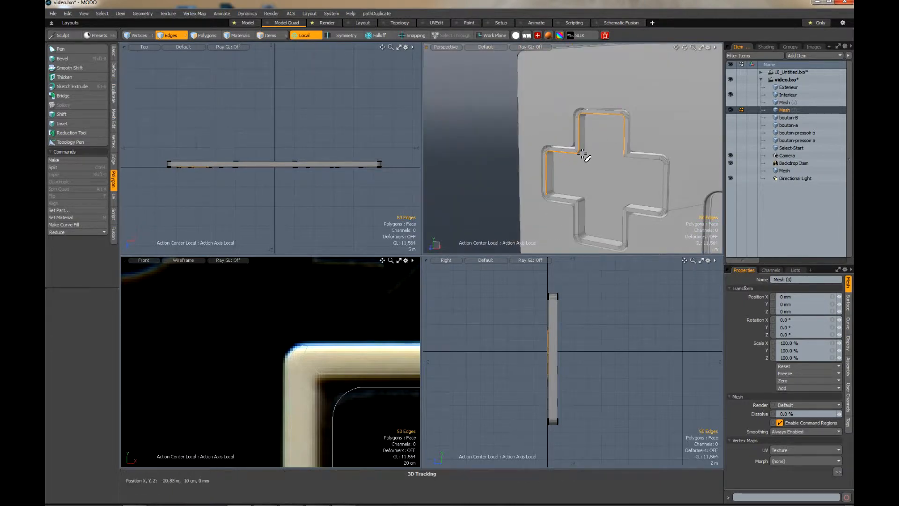
pyautogui.press('Up')
pyautogui.press('Up')
pyautogui.press('Up')
pyautogui.press('Up')
pyautogui.press('Up')
pyautogui.press('Up')
pyautogui.press('Up')
pyautogui.press('Up')
pyautogui.press('Up')
pyautogui.press('Up')
pyautogui.press('Up')
pyautogui.press('Up')
pyautogui.press('Up')
pyautogui.press('Up')
pyautogui.press('Up')
pyautogui.press('Up')
pyautogui.press('Up')
pyautogui.press('Up')
pyautogui.press('Up')
pyautogui.press('Up')
pyautogui.press('Up')
pyautogui.press('Up')
pyautogui.press('Up')
pyautogui.press('Up')
pyautogui.press('Up')
pyautogui.press('Up')
pyautogui.press('Up')
pyautogui.press('Up')
pyautogui.press('Up')
pyautogui.press('Up')
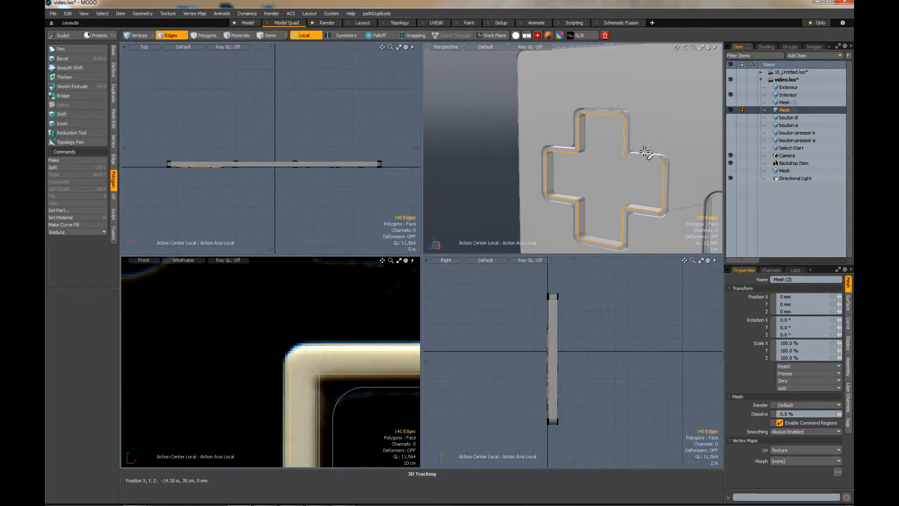
# - Add the complete outer front edge loop of the cross rim, including its rounded corners, to the selected inner loop
pyautogui.scroll(10, 655, 154)
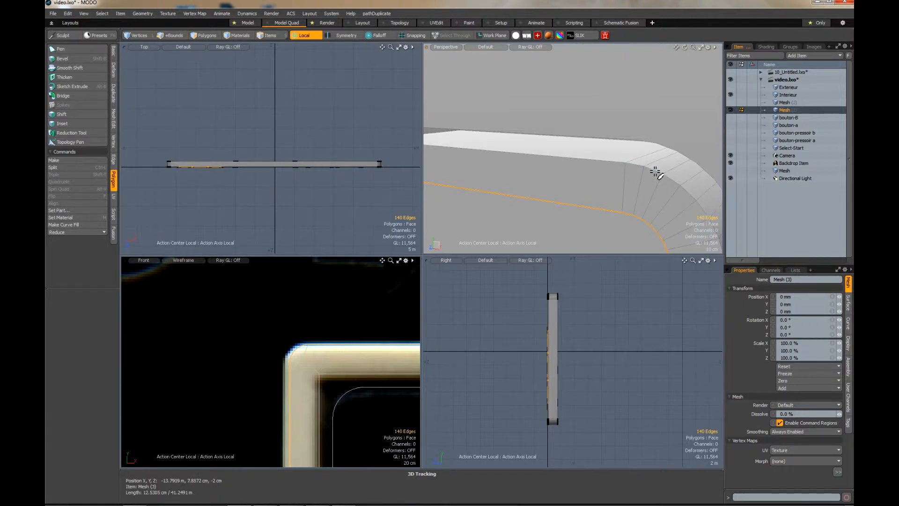
pyautogui.keyDown('shift'); pyautogui.click(628, 166); pyautogui.keyUp('shift')
pyautogui.keyDown('shift'); pyautogui.click(620, 164); pyautogui.keyUp('shift')
pyautogui.scroll(-3, 620, 161)
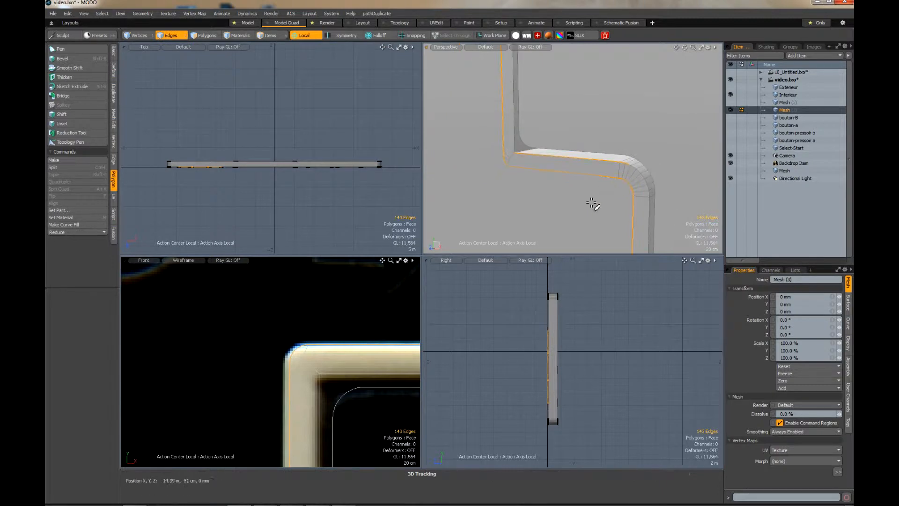
pyautogui.press('Up')
pyautogui.press('Up')
pyautogui.press('Up')
pyautogui.press('Up')
pyautogui.press('Up')
pyautogui.press('Up')
pyautogui.press('Up')
pyautogui.press('Up')
pyautogui.press('Up')
pyautogui.press('Up')
pyautogui.press('Up')
pyautogui.scroll(-7, 591, 202)
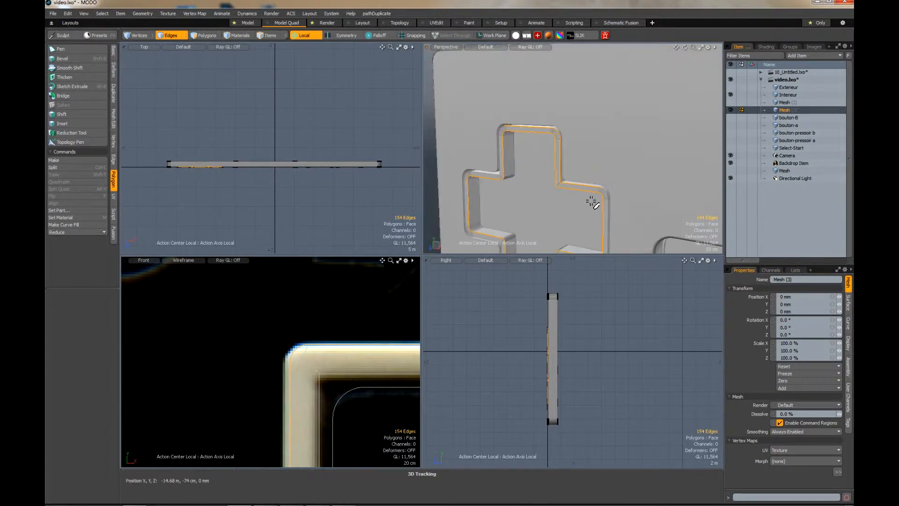
pyautogui.moveTo(677, 48); pyautogui.dragTo(680, 21)
pyautogui.press('Up')
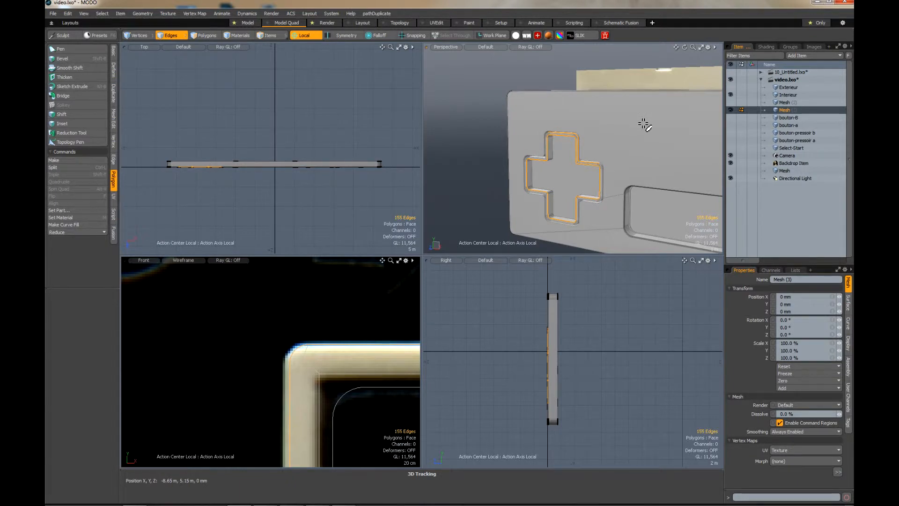
pyautogui.press('l')
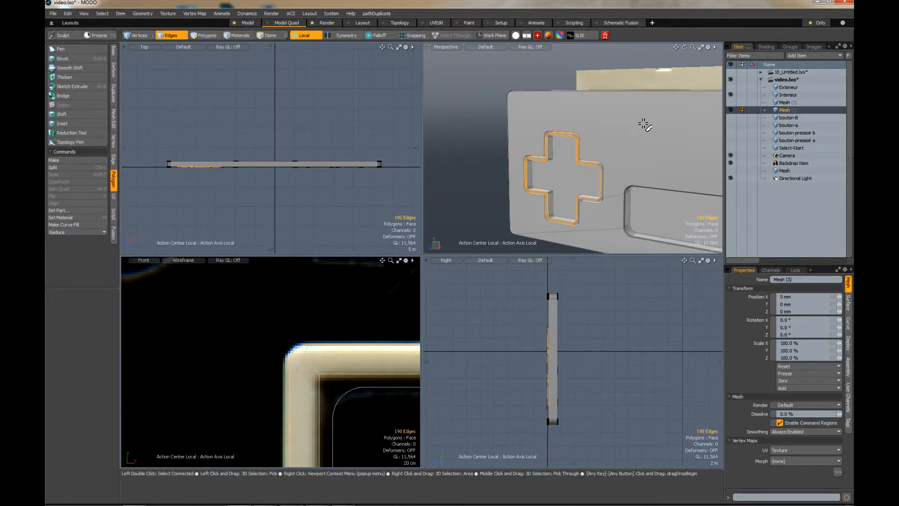
pyautogui.press('Up')
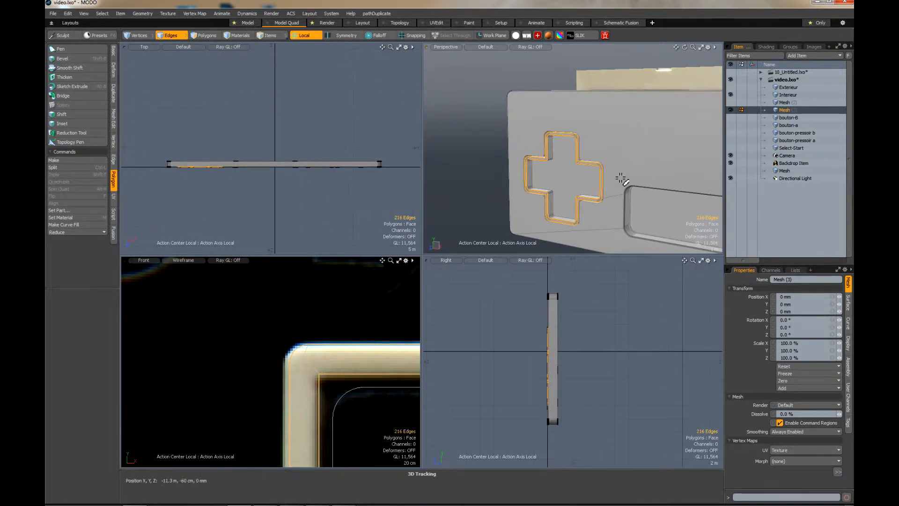
# - Bevel the cross rim's inner and outer front edge loops with an inset of about 9.9 cm and round level 8
pyautogui.scroll(4, 604, 154)
pyautogui.scroll(5, 619, 130)
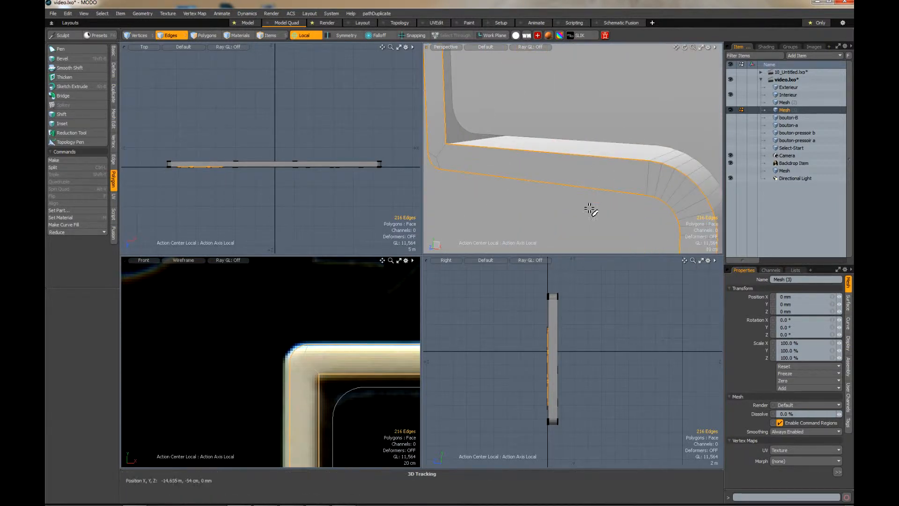
pyautogui.press('b')
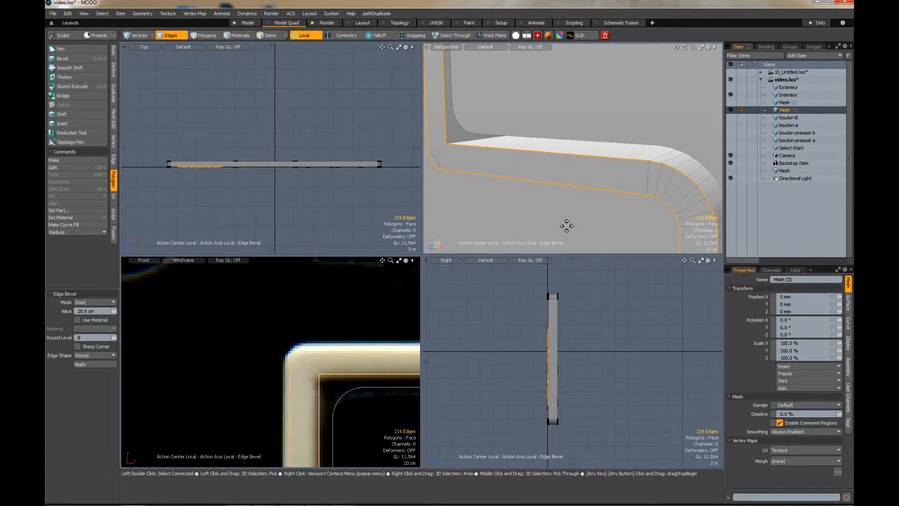
pyautogui.click(520, 206)
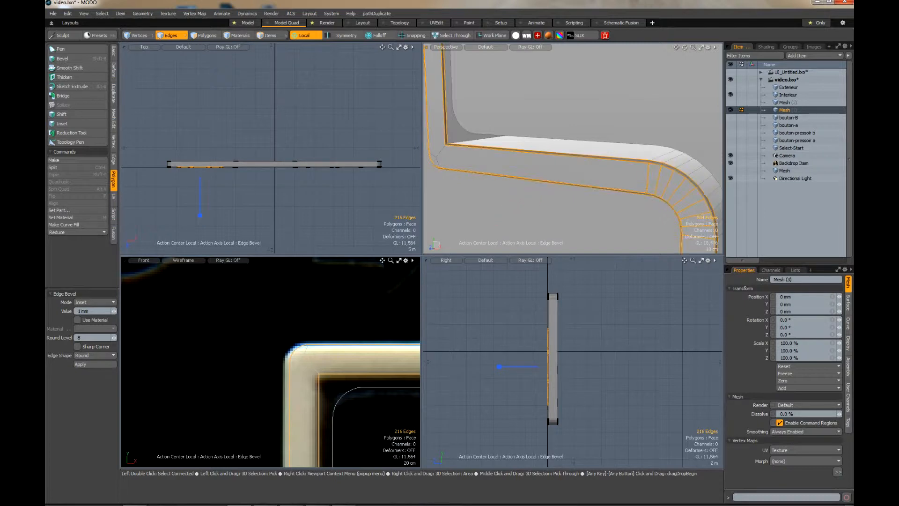
pyautogui.moveTo(520, 206); pyautogui.dragTo(547, 206)
pyautogui.scroll(-6, 517, 199)
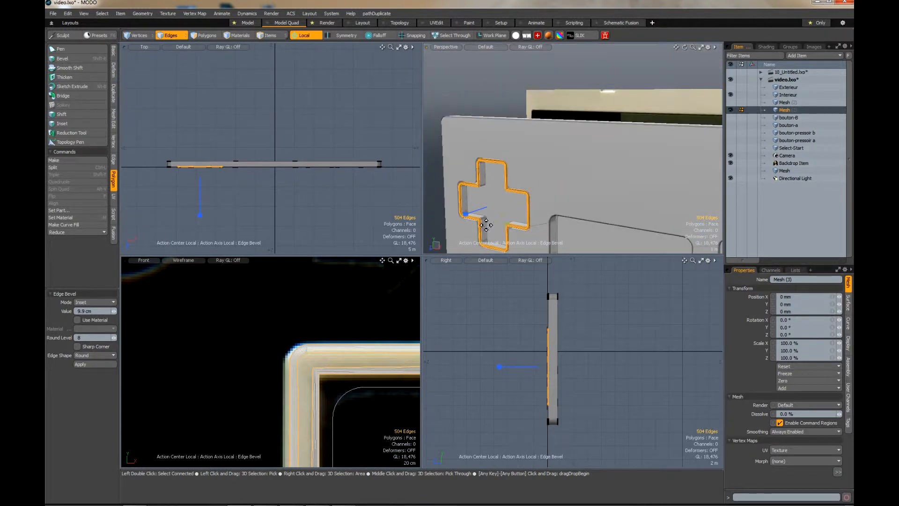
pyautogui.scroll(5, 473, 230)
pyautogui.press('space')
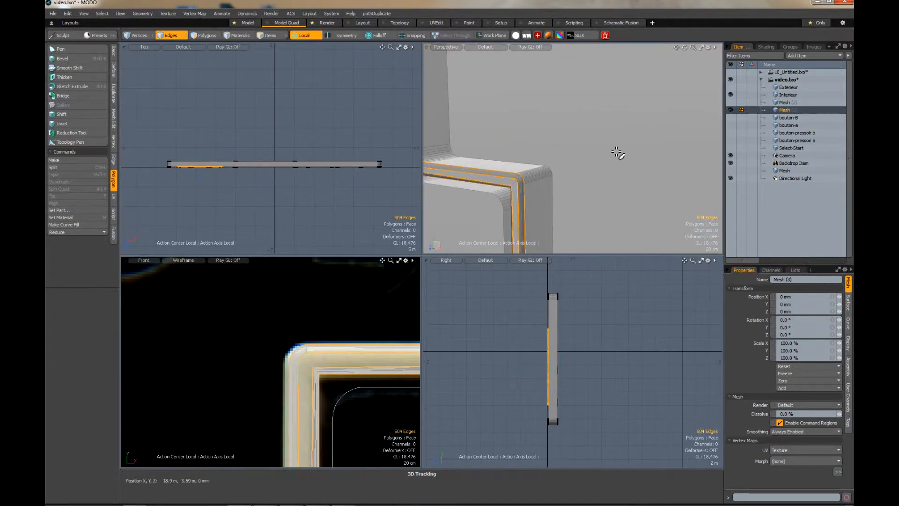
# - Run the preview render in the Render layout and examine the beveled cross rim up close for its fit in the plate
pyautogui.scroll(-3, 618, 152)
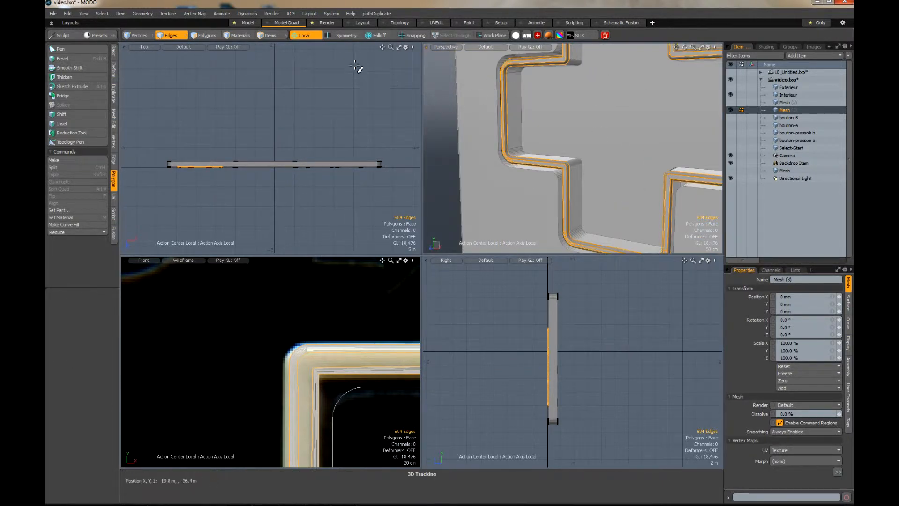
pyautogui.click(330, 24)
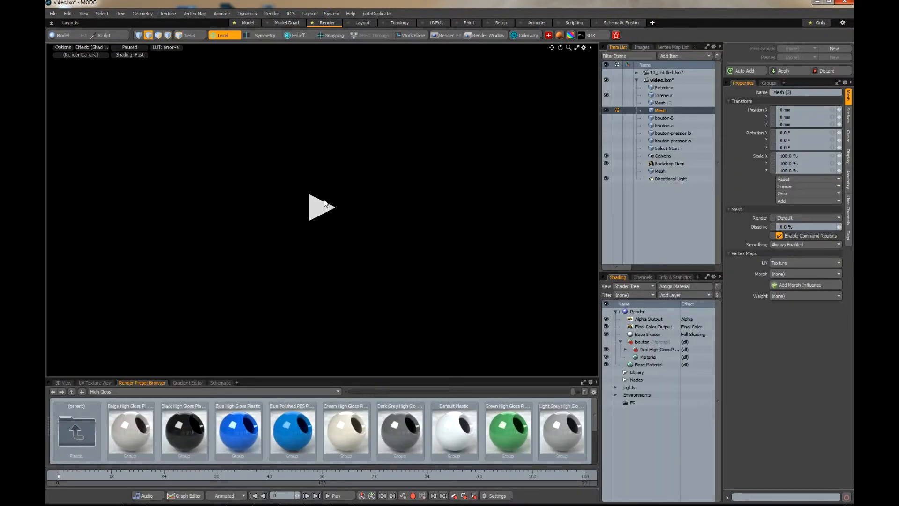
pyautogui.click(324, 204)
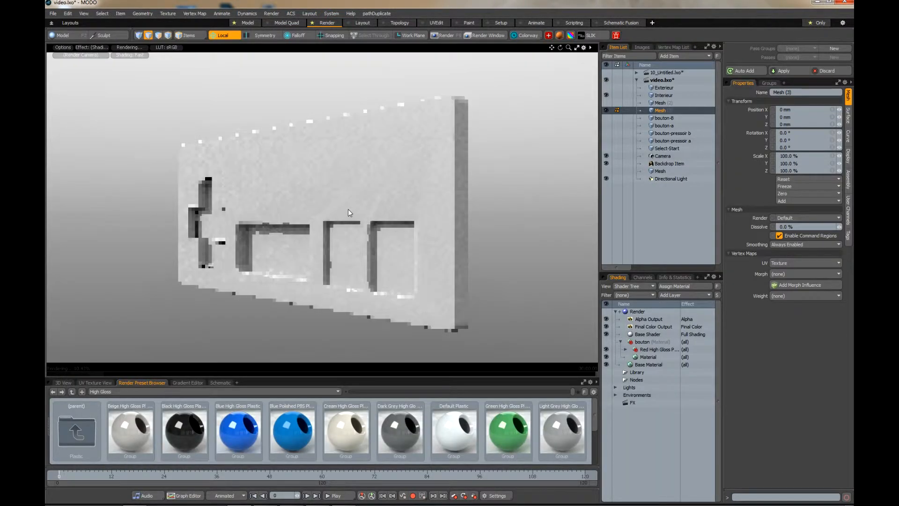
pyautogui.keyDown('ctrl'); pyautogui.keyDown('alt'); pyautogui.moveTo(161, 221); pyautogui.dragTo(582, 148); pyautogui.keyUp('alt'); pyautogui.keyUp('ctrl')
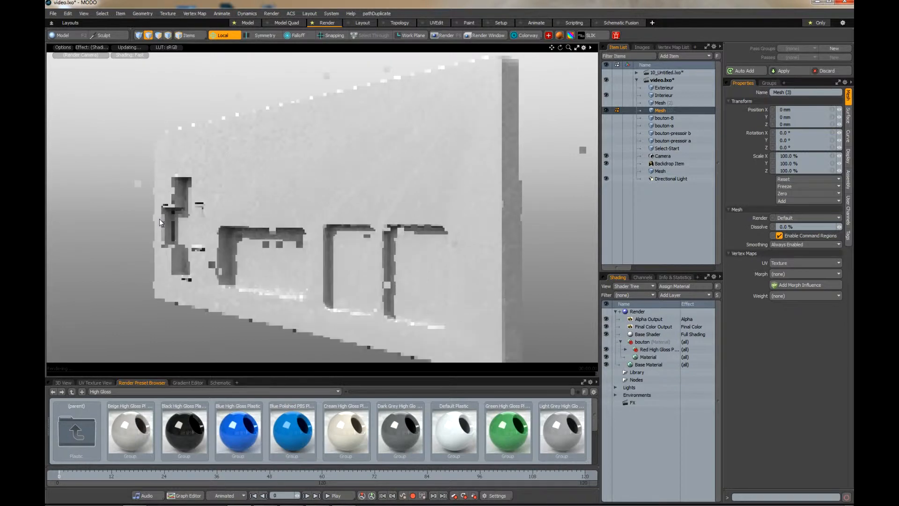
pyautogui.keyDown('ctrl'); pyautogui.keyDown('alt'); pyautogui.moveTo(359, 137); pyautogui.dragTo(607, 18); pyautogui.keyUp('alt'); pyautogui.keyUp('ctrl')
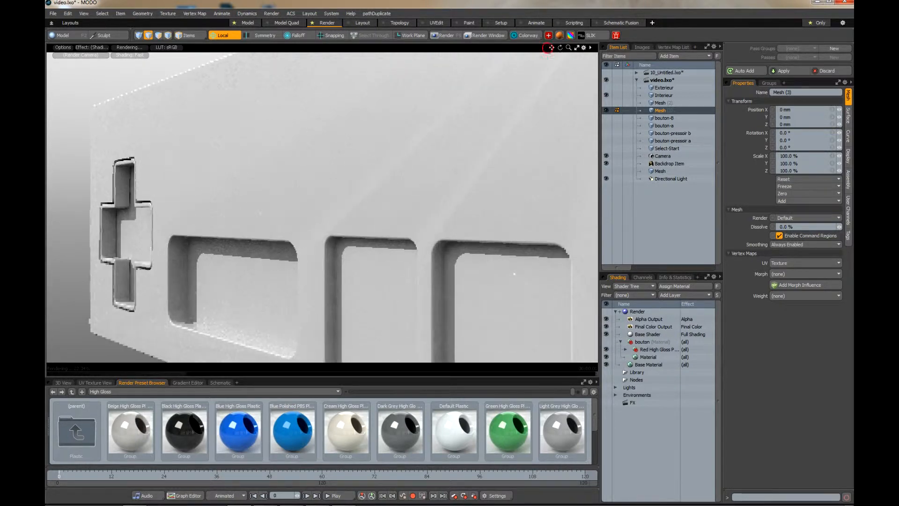
pyautogui.keyDown('alt'); pyautogui.moveTo(487, 58); pyautogui.dragTo(575, 61); pyautogui.keyUp('alt')
pyautogui.keyDown('alt'); pyautogui.moveTo(323, 206); pyautogui.dragTo(370, 207); pyautogui.keyUp('alt')
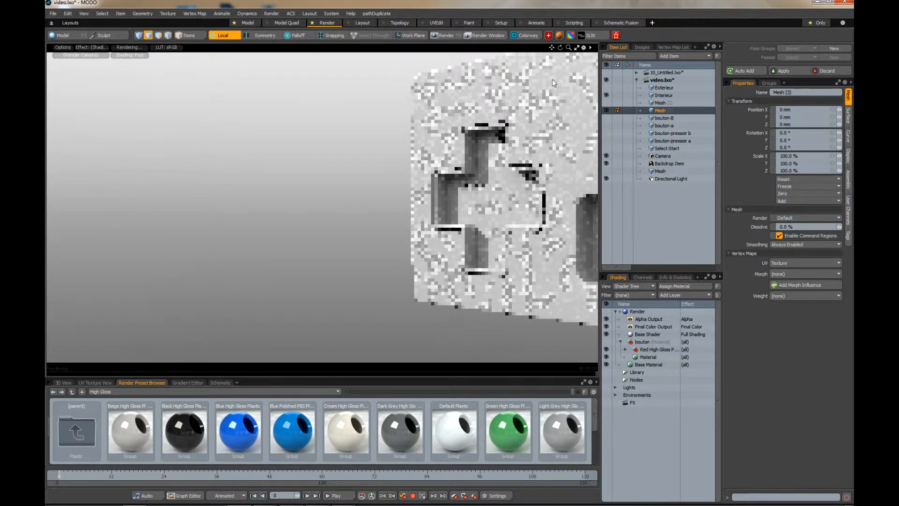
pyautogui.scroll(2, 566, 174)
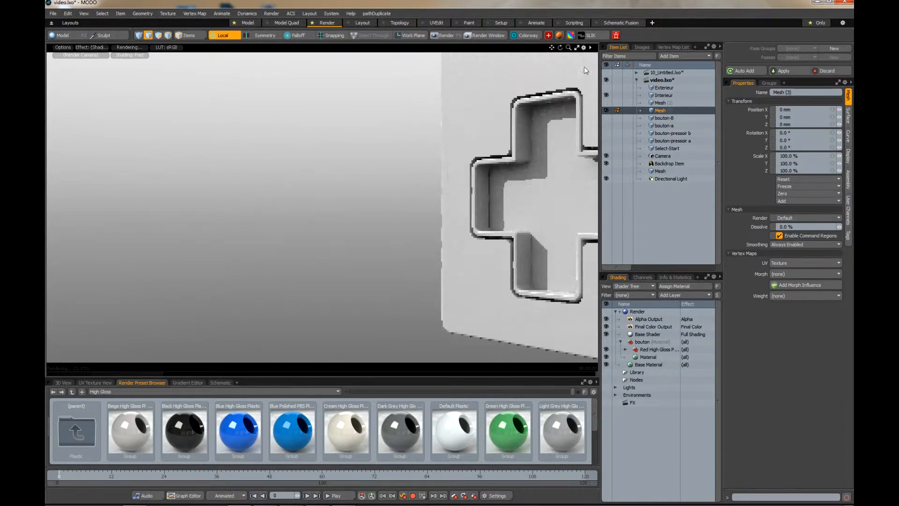
pyautogui.moveTo(552, 48); pyautogui.dragTo(445, 46)
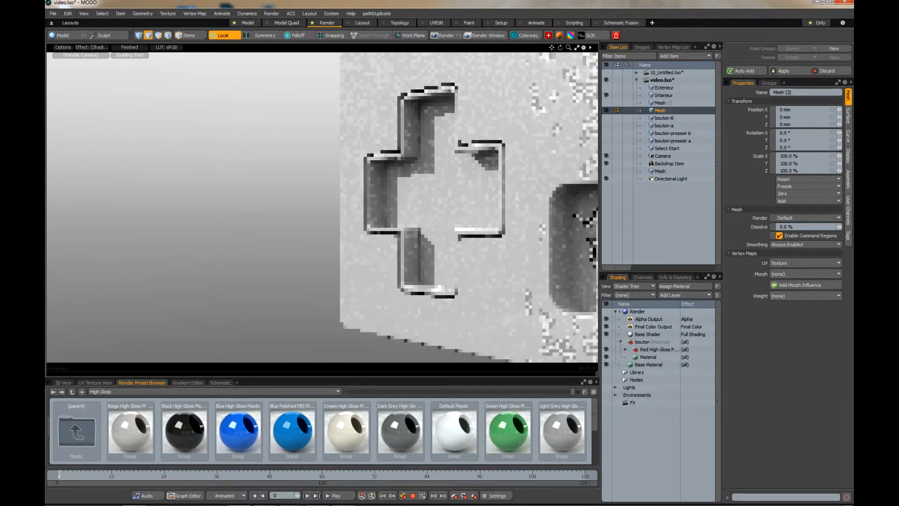
pyautogui.scroll(1, 488, 144)
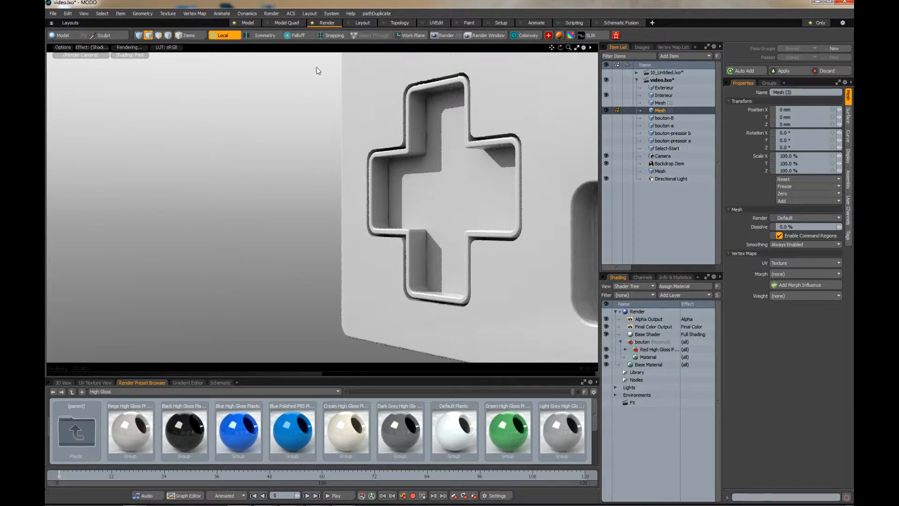
# - Return to the Model Quad layout and enlarge the front view to frame the whole directional cross
pyautogui.click(283, 24)
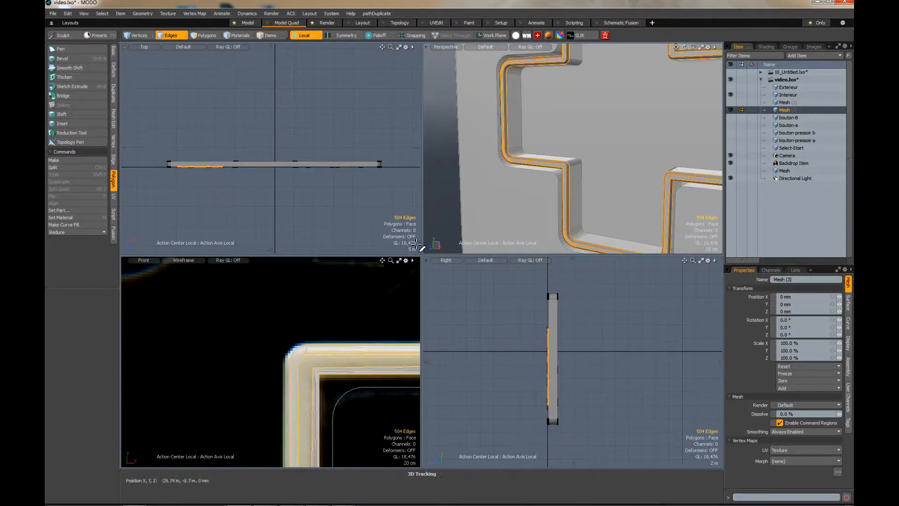
pyautogui.click(399, 261)
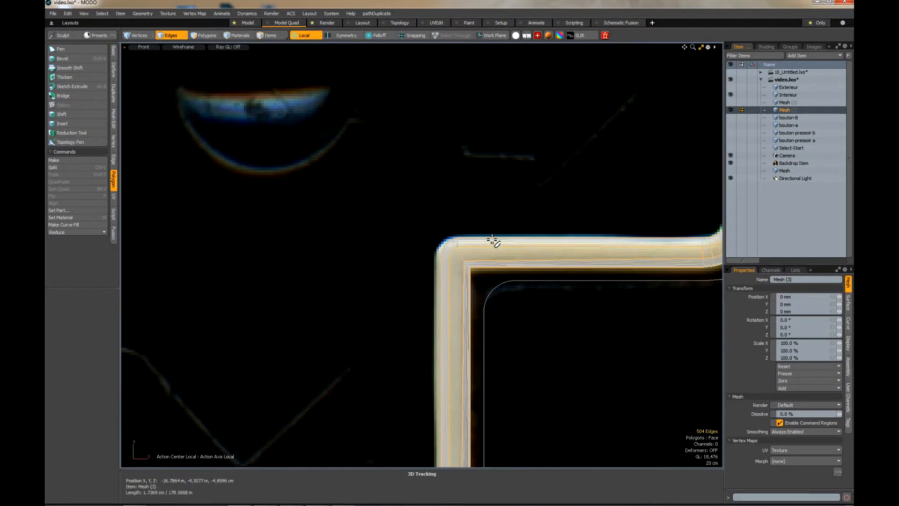
pyautogui.scroll(-5, 491, 238)
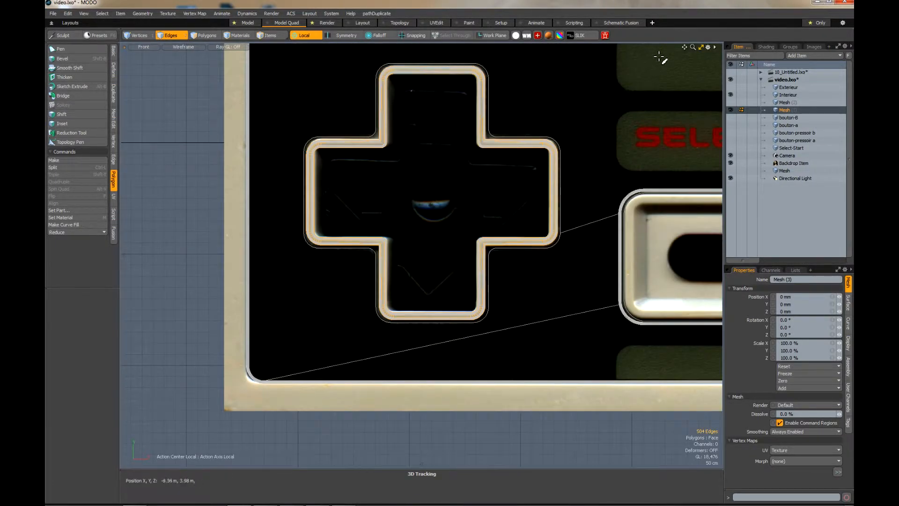
pyautogui.moveTo(688, 49); pyautogui.dragTo(616, 84)
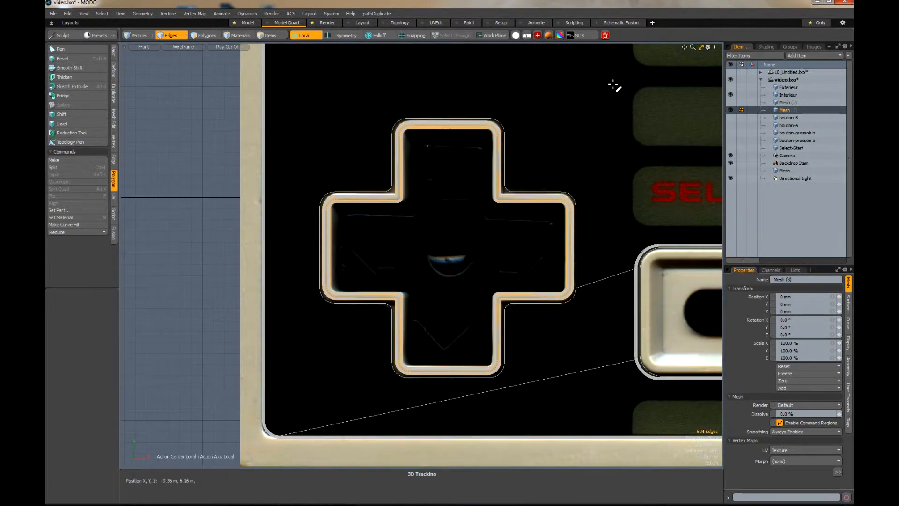
pyautogui.scroll(2, 460, 141)
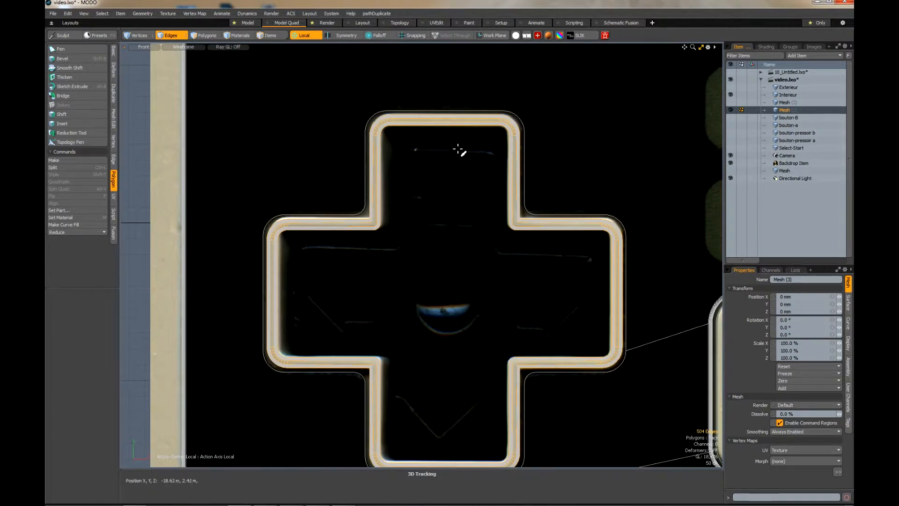
# - Select only the rim vertices along the left side of the cross's vertical arm, from its upper to its lower corner
pyautogui.press('3')
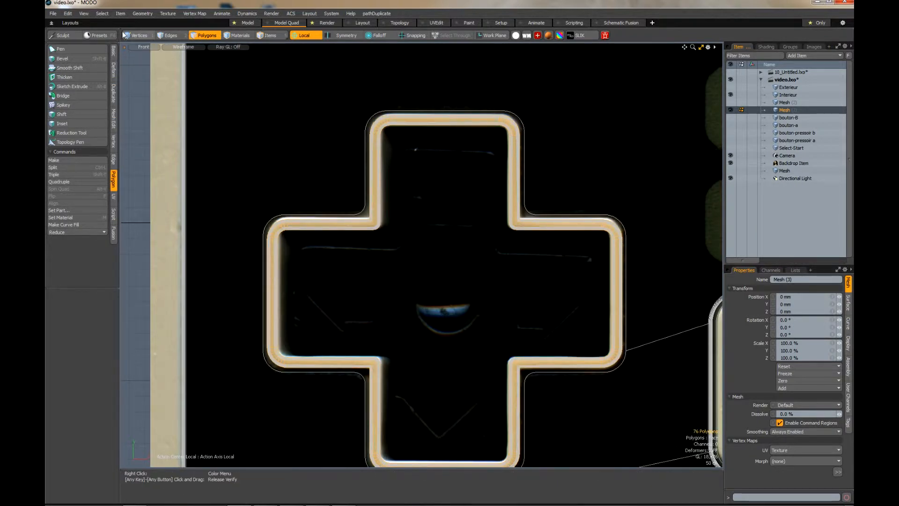
pyautogui.press('1')
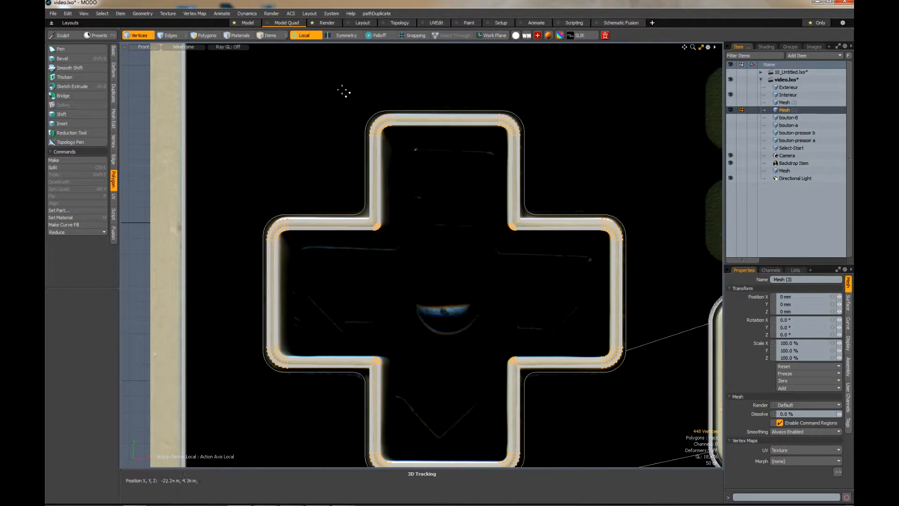
pyautogui.moveTo(340, 87); pyautogui.dragTo(413, 398)
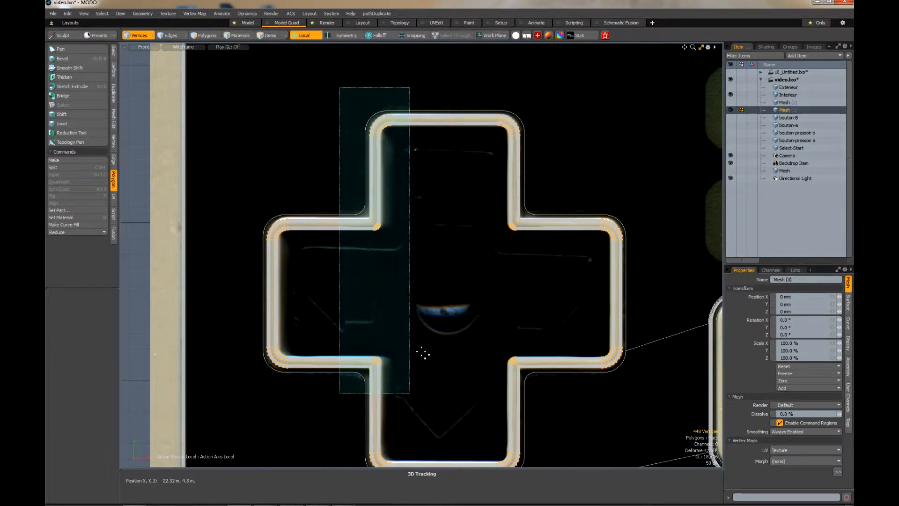
pyautogui.moveTo(423, 354); pyautogui.dragTo(423, 352)
pyautogui.scroll(-2, 423, 352)
pyautogui.moveTo(361, 160); pyautogui.dragTo(431, 450)
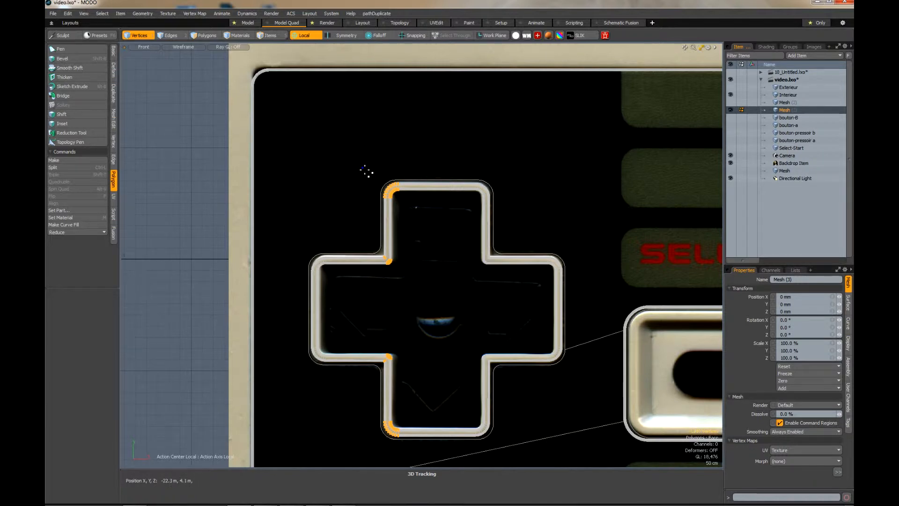
pyautogui.moveTo(363, 169); pyautogui.dragTo(433, 449)
# - Move the selected left-side rim vertices outward by 8 cm along the local Z axis to match the reference opening
pyautogui.press('w')
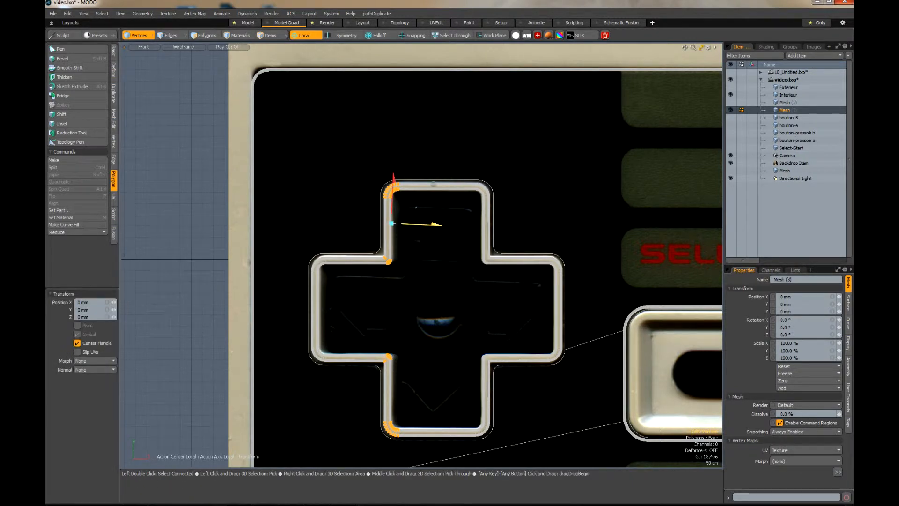
pyautogui.moveTo(422, 225); pyautogui.dragTo(419, 224)
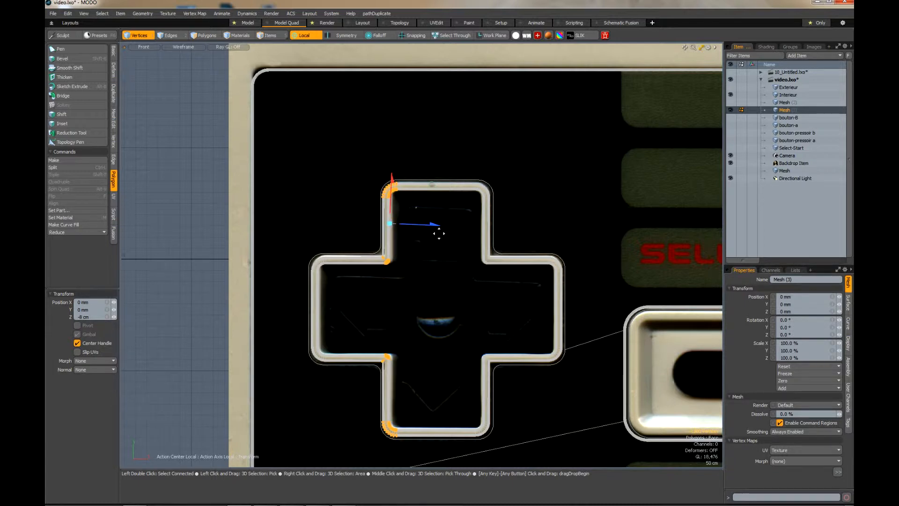
pyautogui.press('space')
# - Select the rim vertices along the vertical arm's right side and, with the action center set to none, move them 2 cm along X
pyautogui.moveTo(459, 158); pyautogui.dragTo(526, 451)
pyautogui.press('w')
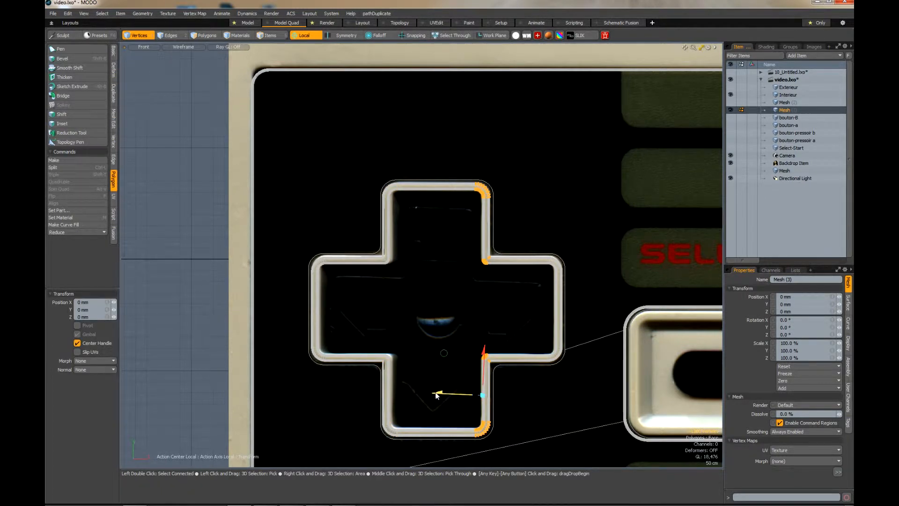
pyautogui.click(309, 35)
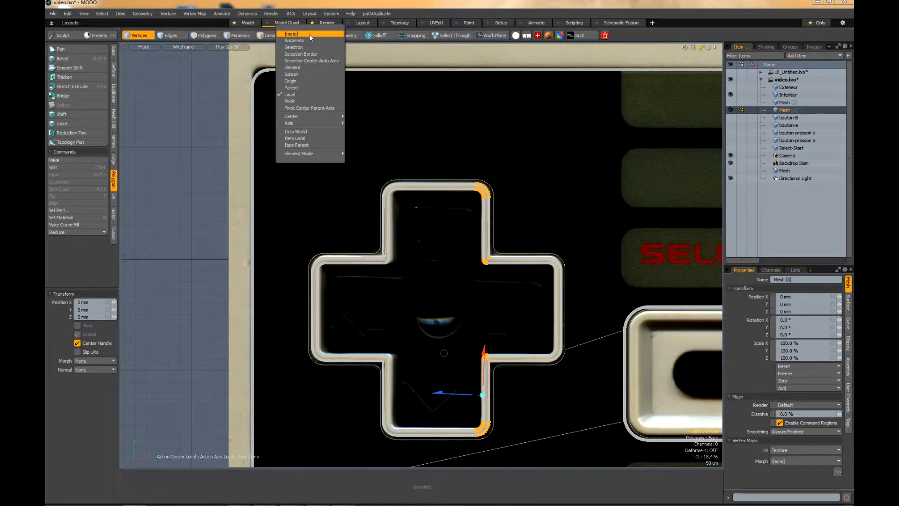
pyautogui.click(309, 35)
pyautogui.click(308, 35)
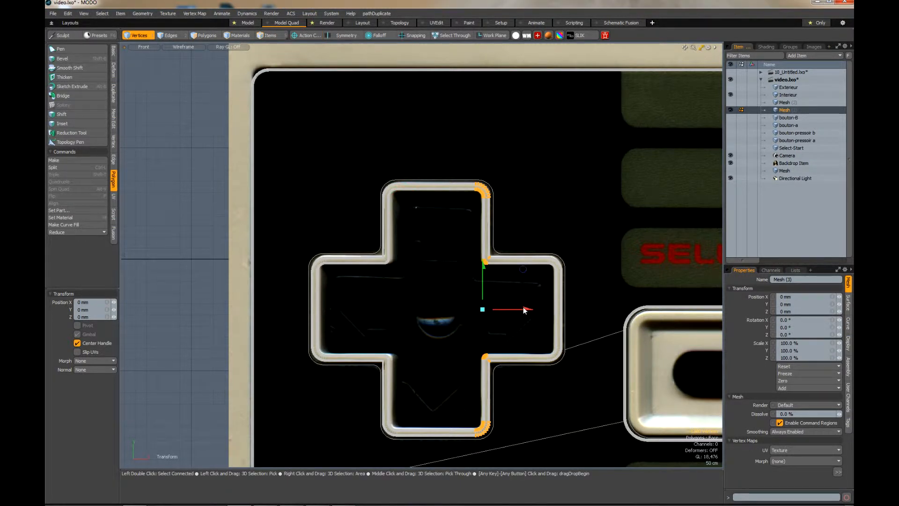
pyautogui.moveTo(523, 307); pyautogui.dragTo(524, 307)
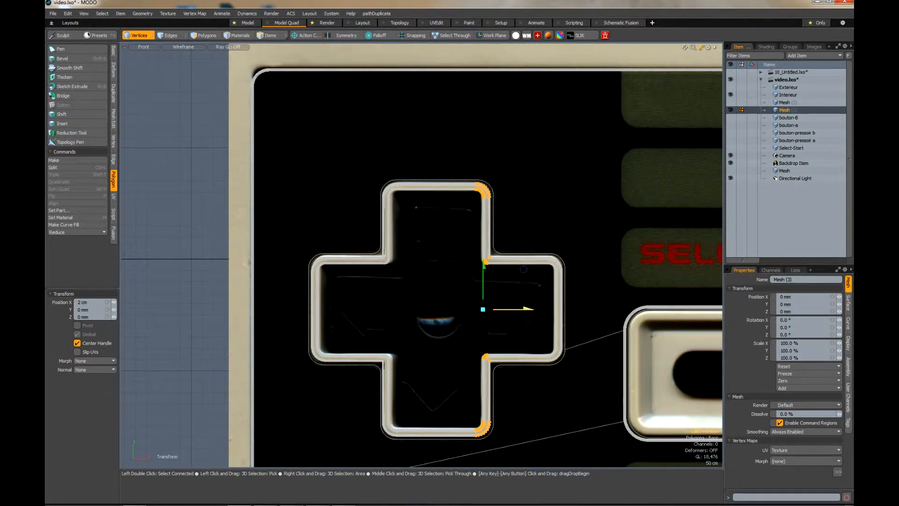
# - Adjust the X offset of the rim vertices along the vertical arm's right side to 8 cm
pyautogui.moveTo(523, 269); pyautogui.dragTo(524, 269)
pyautogui.moveTo(529, 309); pyautogui.dragTo(530, 309)
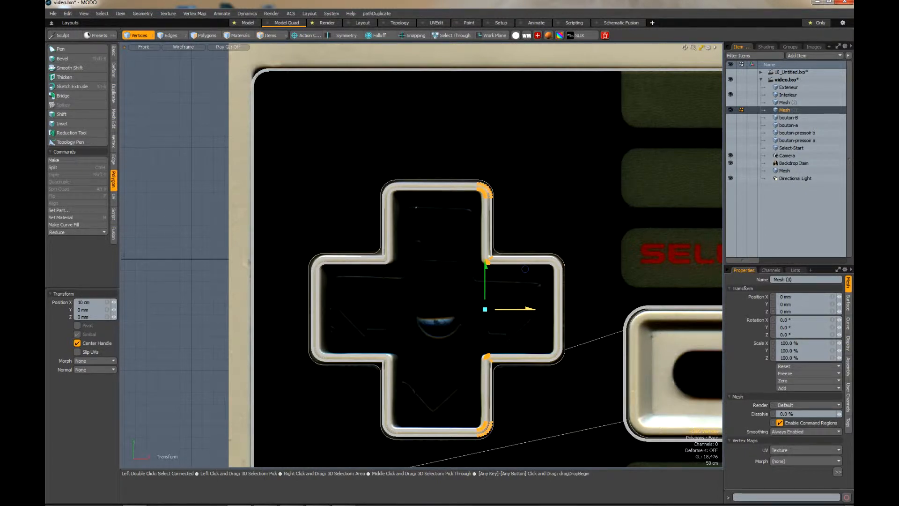
pyautogui.moveTo(525, 268); pyautogui.dragTo(524, 269)
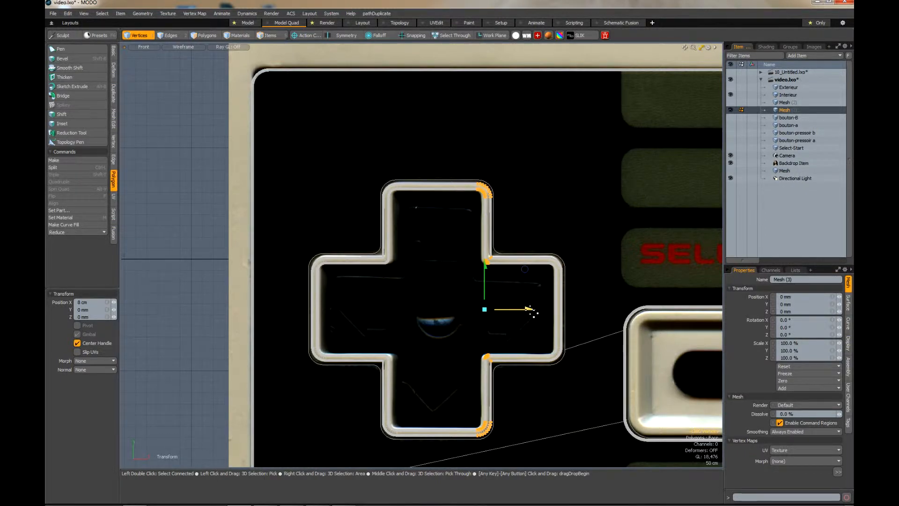
pyautogui.press('space')
# - Select the rim vertices along the horizontal arm's upper edge and move them up 6 cm along Y
pyautogui.moveTo(275, 237); pyautogui.dragTo(604, 297, button='right')
pyautogui.press('w')
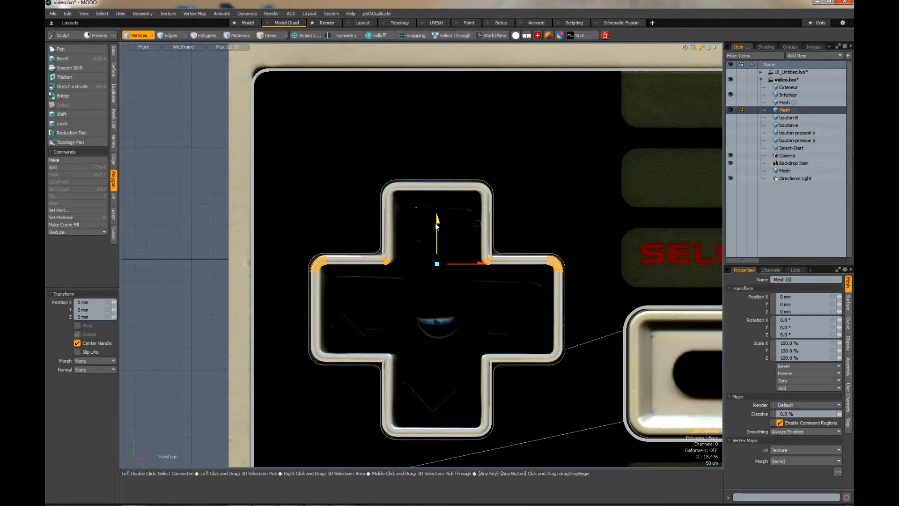
pyautogui.moveTo(436, 219); pyautogui.dragTo(437, 217)
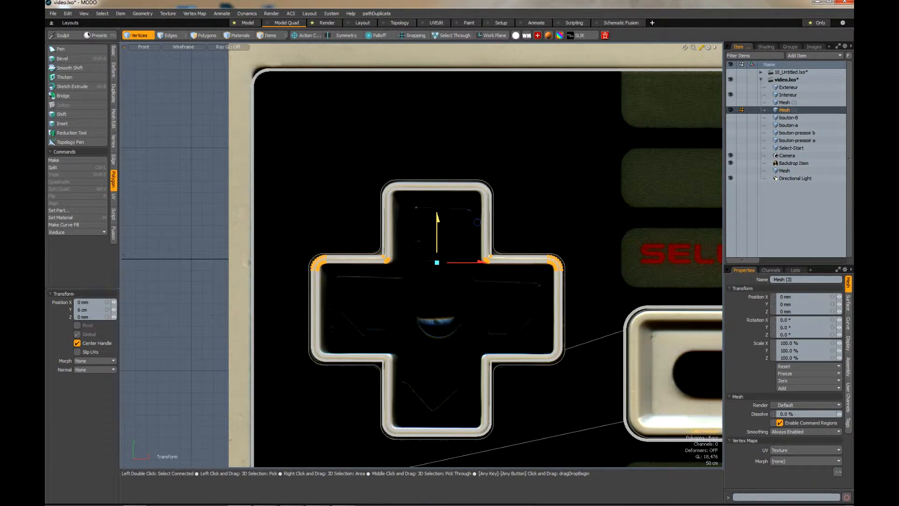
pyautogui.press('space')
# - Select the rim vertices along the horizontal arm's lower edge and move them -10 cm along Y
pyautogui.moveTo(280, 331); pyautogui.dragTo(613, 386, button='right')
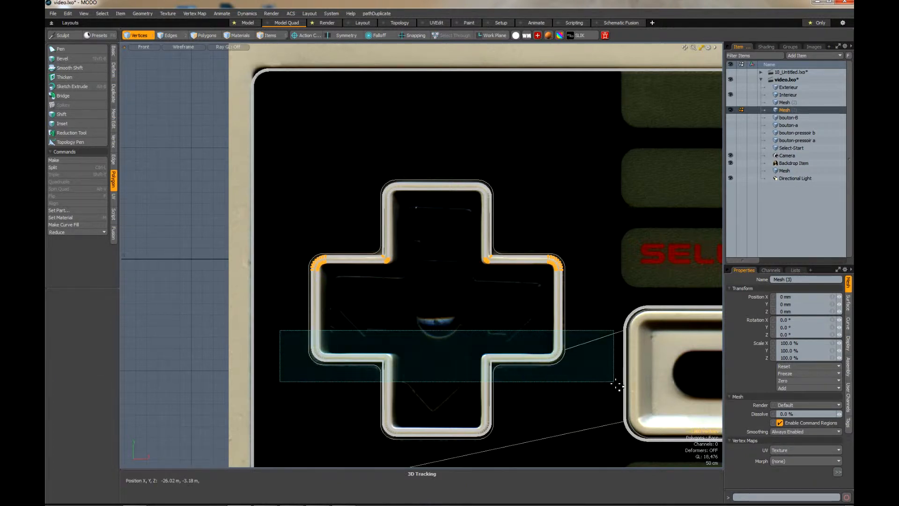
pyautogui.press('w')
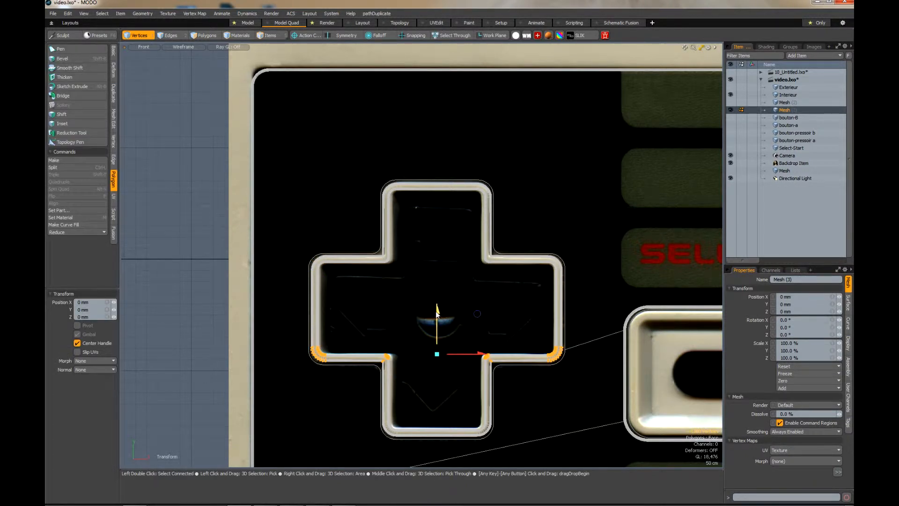
pyautogui.moveTo(437, 313); pyautogui.dragTo(437, 315)
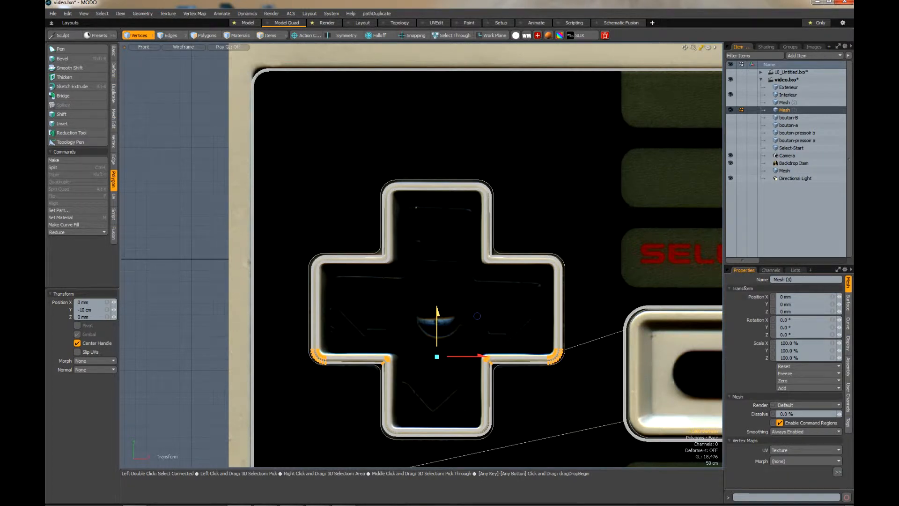
pyautogui.press('space')
# - Select the rim vertices at the horizontal arm's left end and move them -8 cm along X
pyautogui.moveTo(274, 235); pyautogui.dragTo(349, 399, button='right')
pyautogui.press('w')
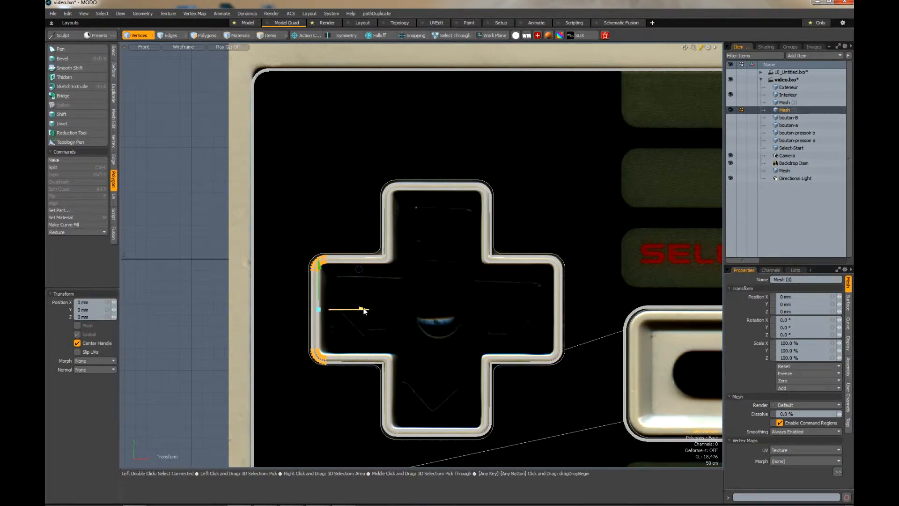
pyautogui.moveTo(363, 308); pyautogui.dragTo(361, 308)
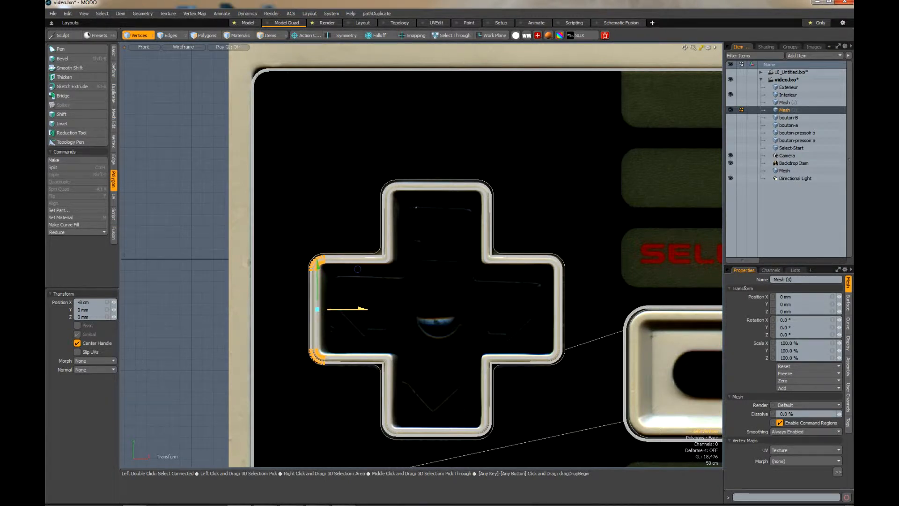
pyautogui.press('space')
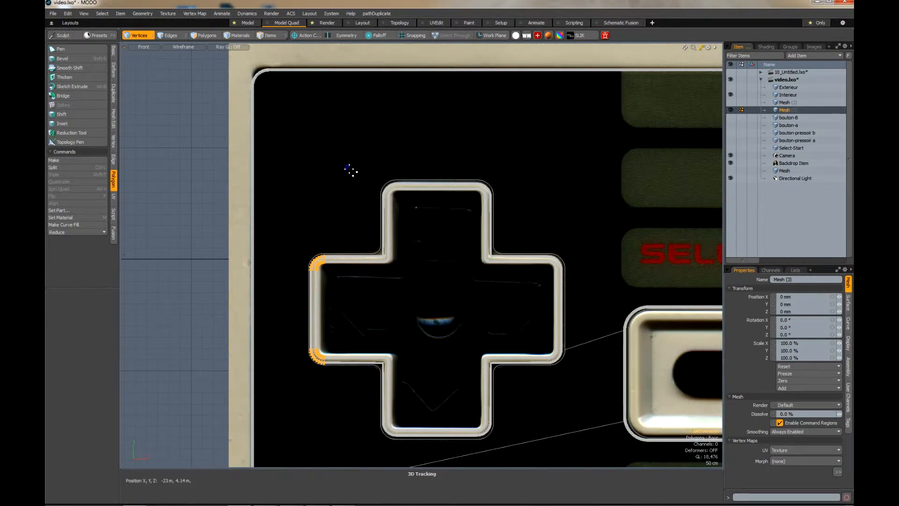
# - Select the rim vertices at the vertical arm's upper end and move them slightly upward to match the reference
pyautogui.moveTo(350, 170); pyautogui.dragTo(524, 222, button='right')
pyautogui.press('w')
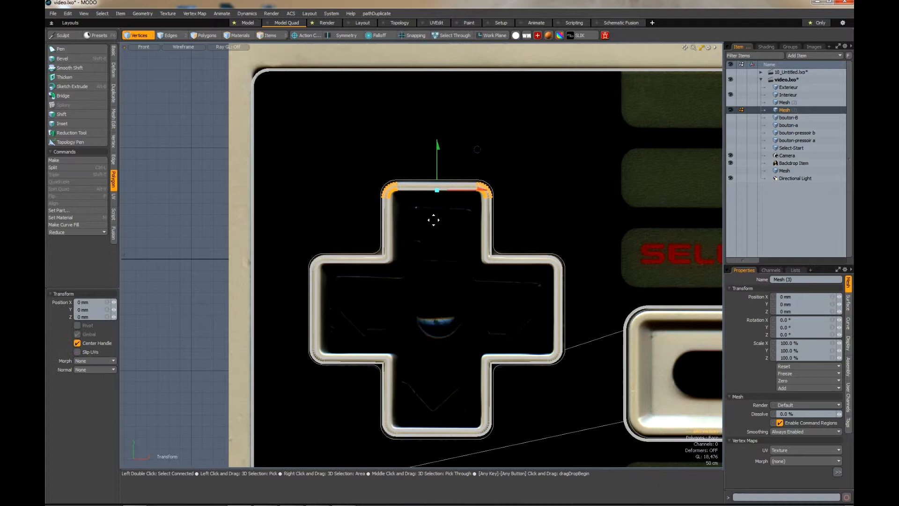
pyautogui.click(437, 146)
pyautogui.press('space')
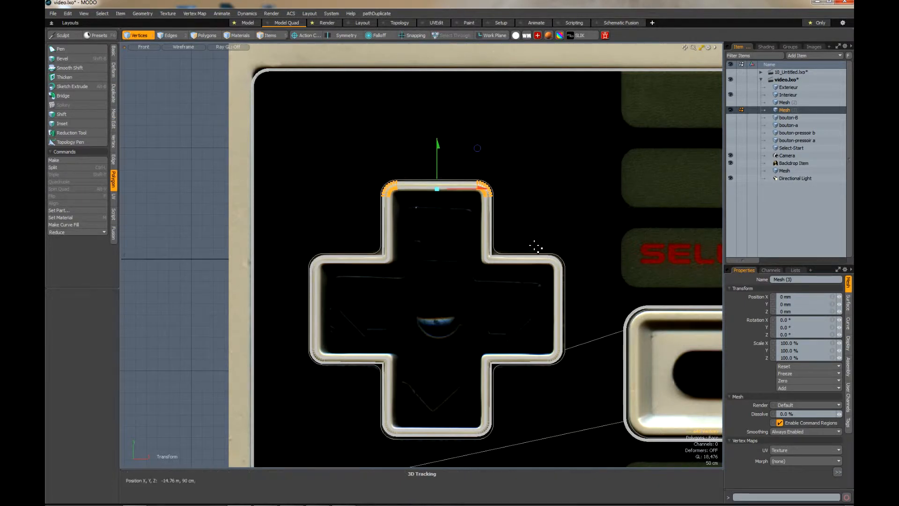
# - Select the rim vertices at the horizontal arm's right end and move them 4 cm along X
pyautogui.moveTo(526, 233); pyautogui.dragTo(587, 391, button='right')
pyautogui.press('w')
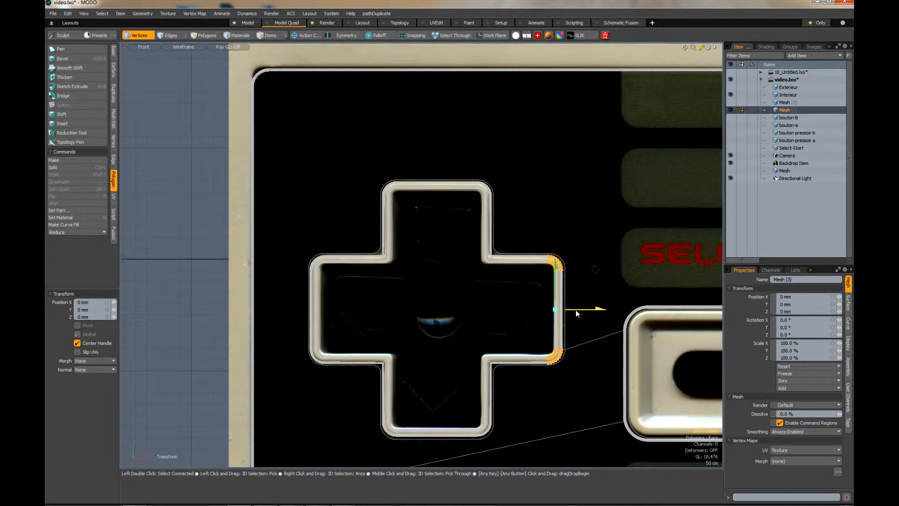
pyautogui.moveTo(585, 309); pyautogui.dragTo(587, 309)
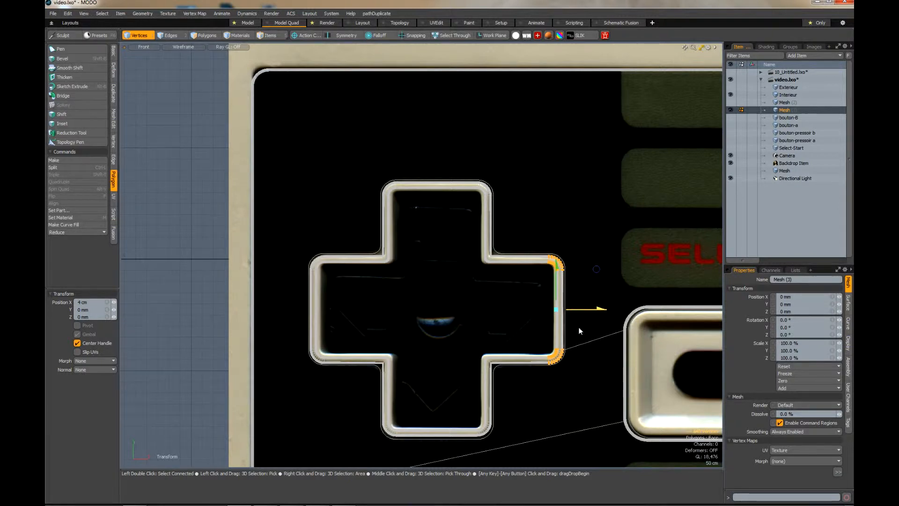
pyautogui.press('space')
# - Select the rim vertices at the vertical arm's lower end and move them slightly downward to match the reference
pyautogui.moveTo(358, 415); pyautogui.dragTo(532, 451, button='right')
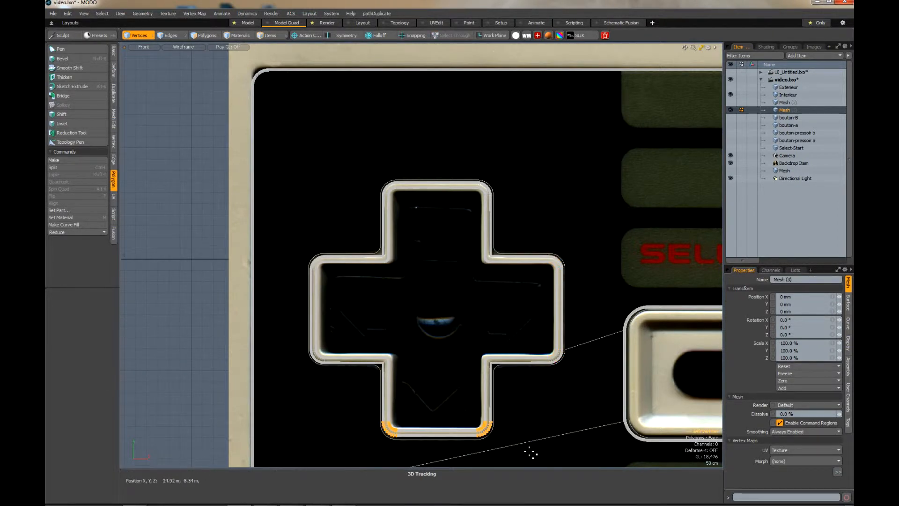
pyautogui.press('w')
pyautogui.moveTo(437, 386); pyautogui.dragTo(436, 390)
pyautogui.press('space')
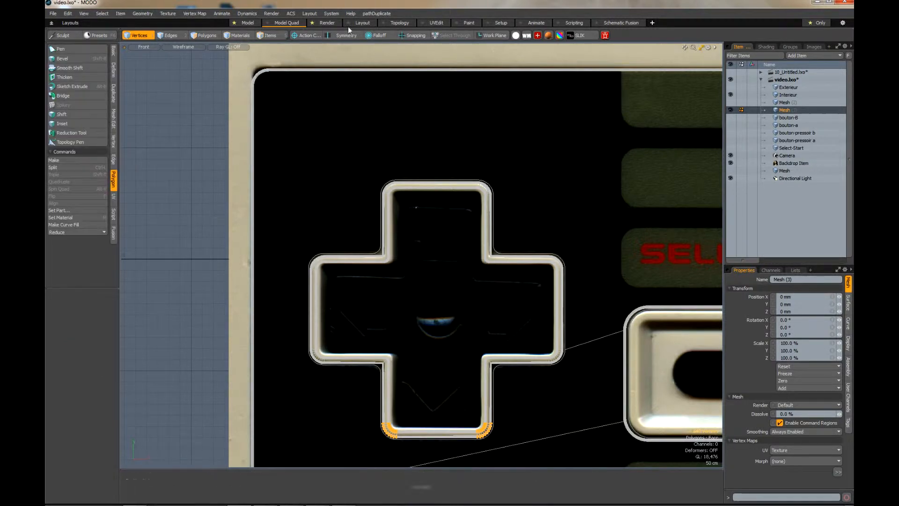
# - Run the preview render to check how the cross rim fits the opening, and return to the Model Quad layout
pyautogui.click(322, 22)
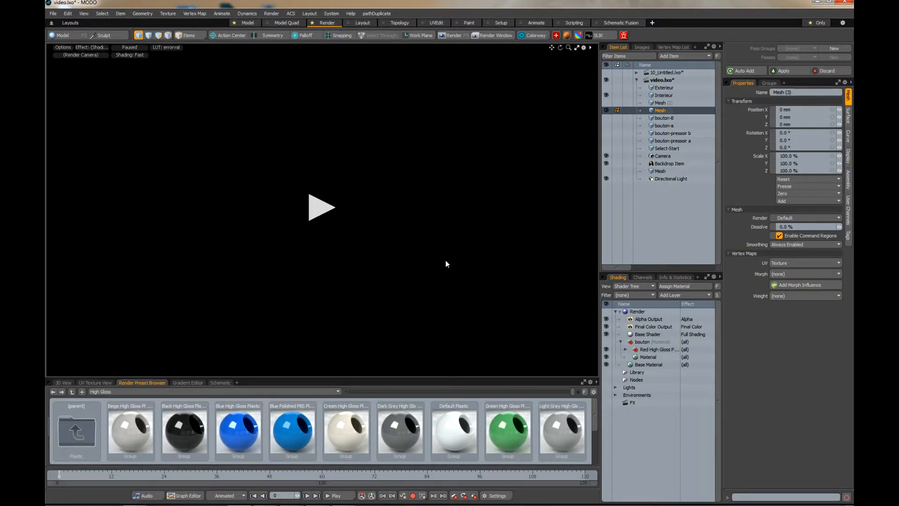
pyautogui.click(325, 210)
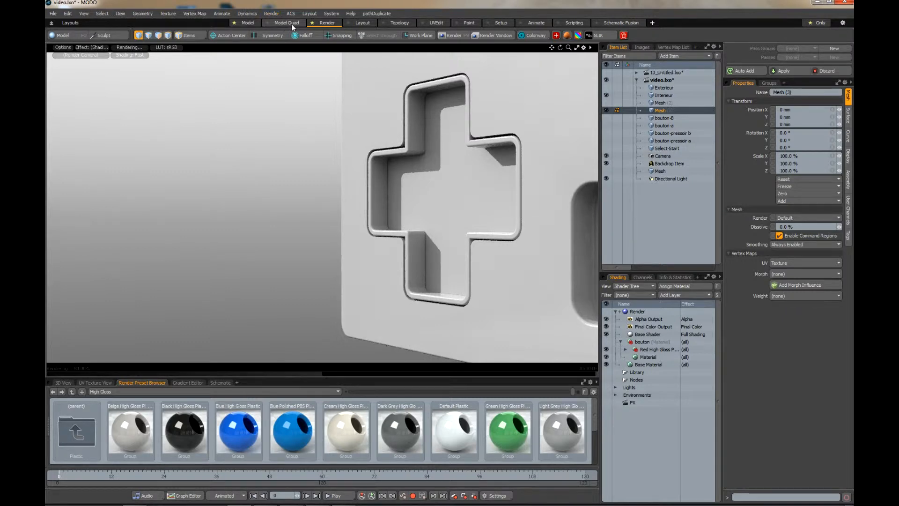
pyautogui.click(285, 23)
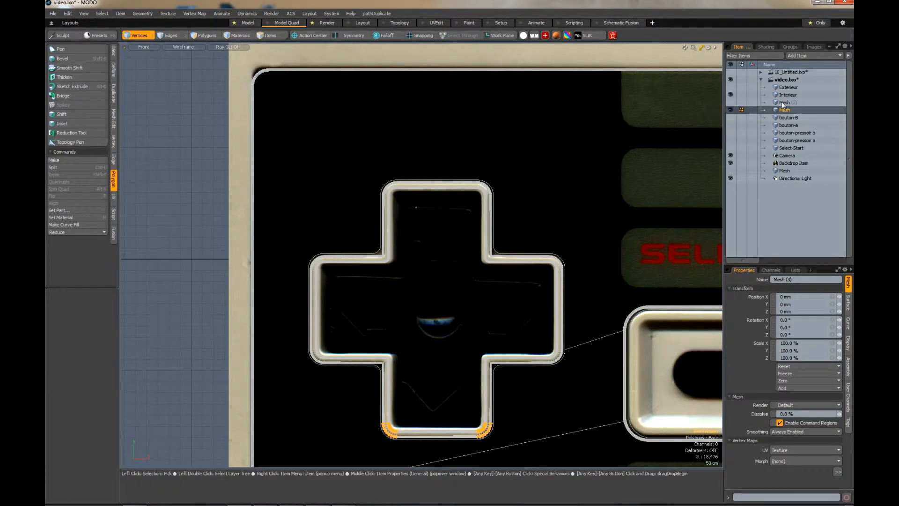
# - Make the Interieur mesh active in the four-view display and select the connected front edges around its cross opening
pyautogui.click(788, 95)
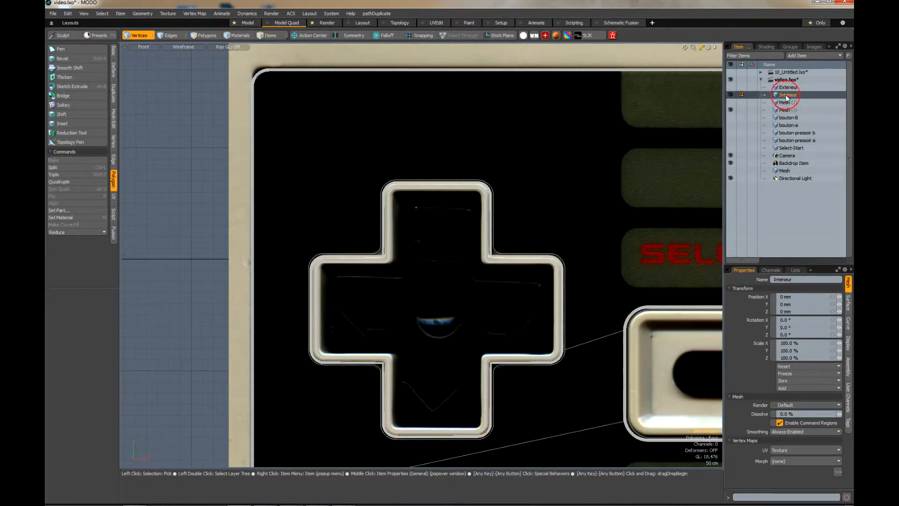
pyautogui.click(702, 48)
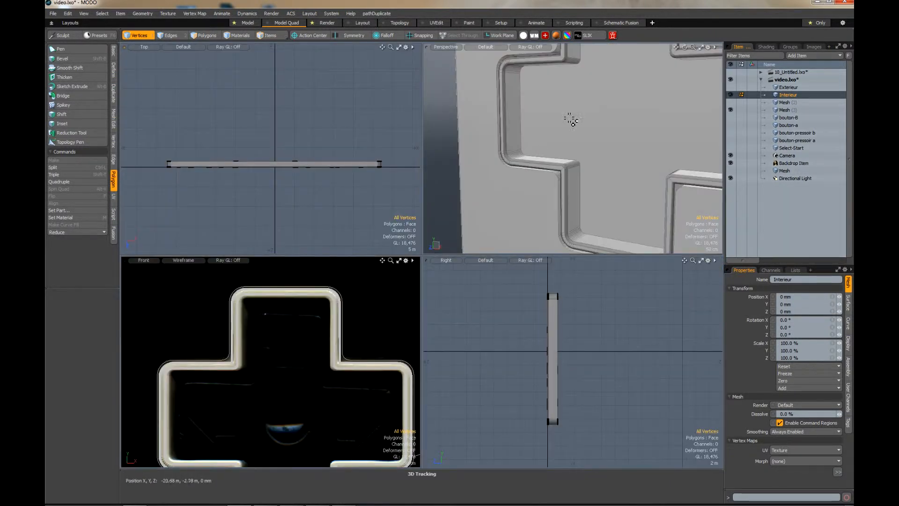
pyautogui.scroll(-5, 556, 140)
pyautogui.scroll(6, 617, 89)
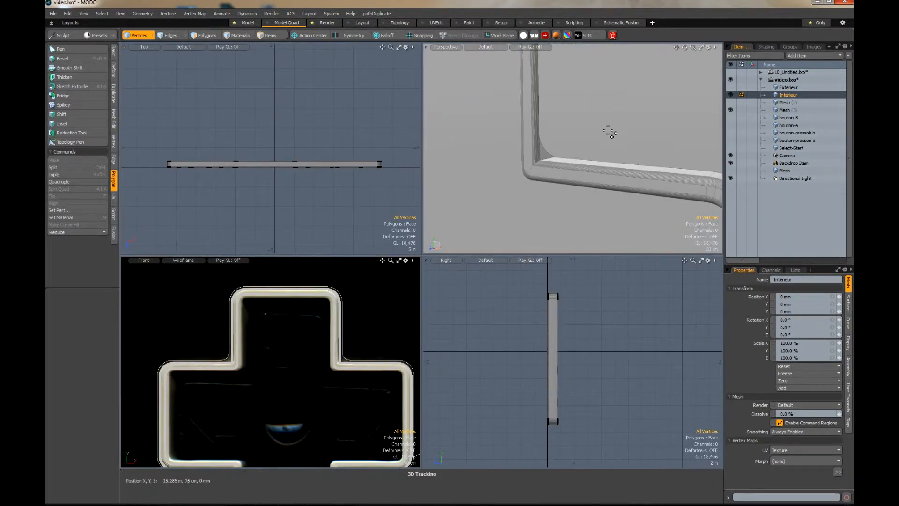
pyautogui.click(169, 35)
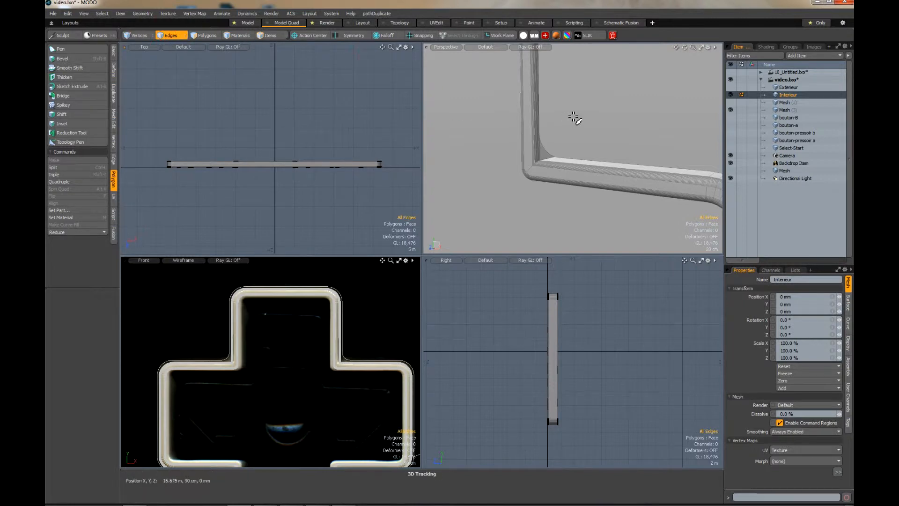
pyautogui.doubleClick(571, 161)
pyautogui.scroll(-6, 574, 152)
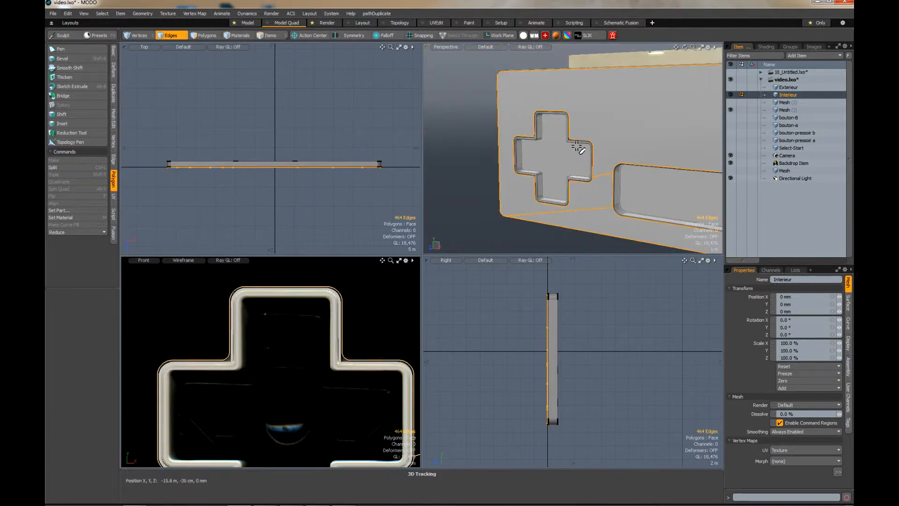
# - Deselect the plate outline, button openings and connecting edges so only the cross opening's front edges stay selected
pyautogui.scroll(-8, 361, 287)
pyautogui.scroll(3, 380, 285)
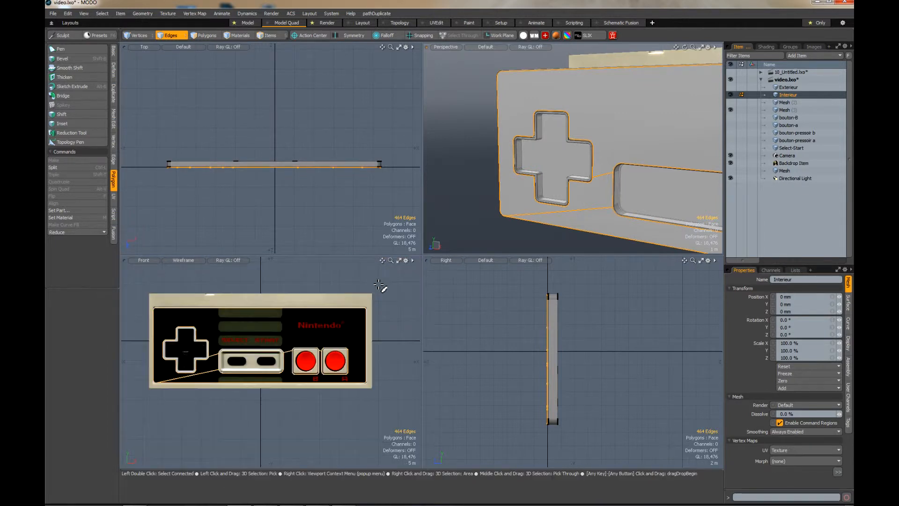
pyautogui.scroll(-2, 375, 287)
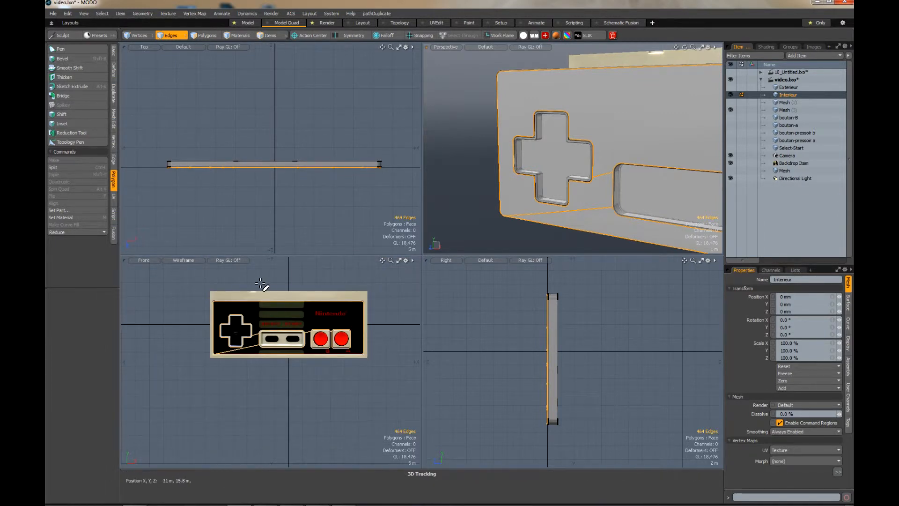
pyautogui.press('ctrl')
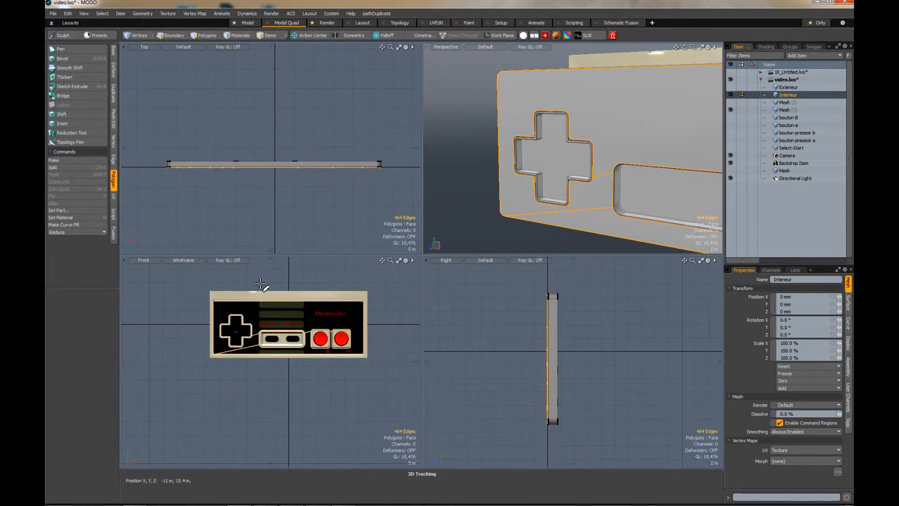
pyautogui.keyDown('ctrl'); pyautogui.moveTo(259, 283); pyautogui.dragTo(416, 397, button='right'); pyautogui.keyUp('ctrl')
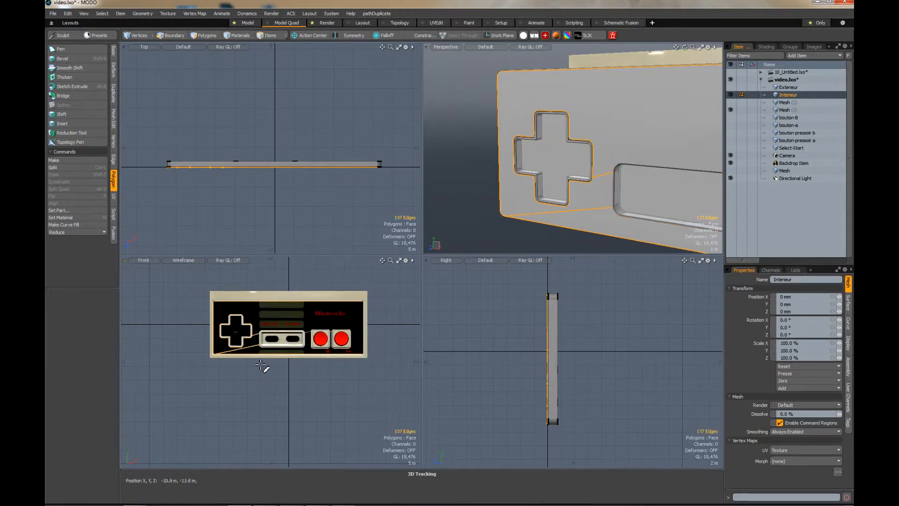
pyautogui.keyDown('ctrl'); pyautogui.click(256, 349); pyautogui.keyUp('ctrl')
pyautogui.keyDown('ctrl'); pyautogui.click(226, 294); pyautogui.keyUp('ctrl')
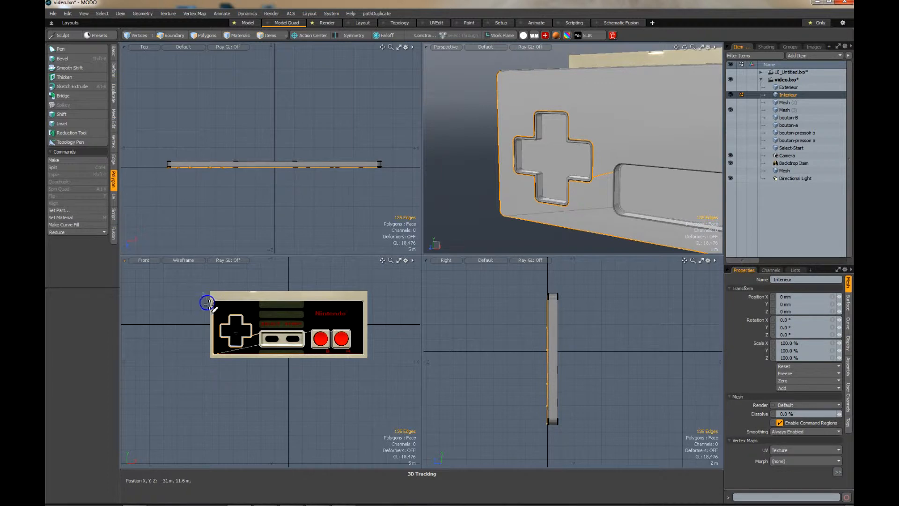
pyautogui.keyDown('ctrl'); pyautogui.moveTo(205, 298); pyautogui.dragTo(381, 392, button='right'); pyautogui.keyUp('ctrl')
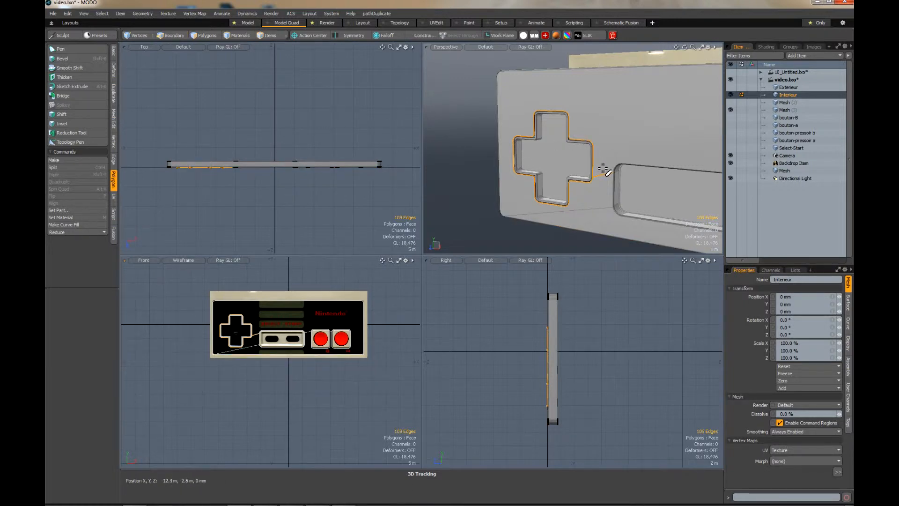
pyautogui.keyDown('ctrl'); pyautogui.moveTo(604, 171); pyautogui.dragTo(602, 186); pyautogui.keyUp('ctrl')
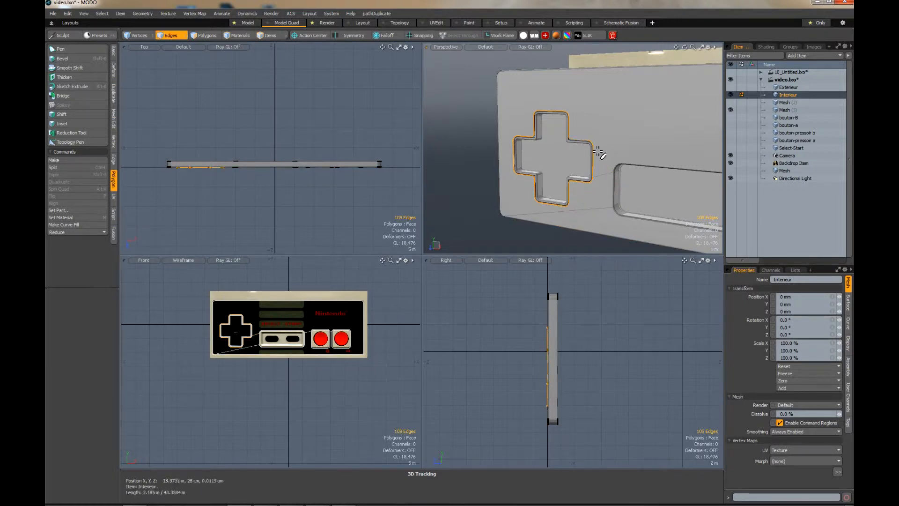
# - Bevel the cross opening's front edges slightly in Inset mode with round level 8
pyautogui.scroll(3, 594, 150)
pyautogui.scroll(4, 561, 87)
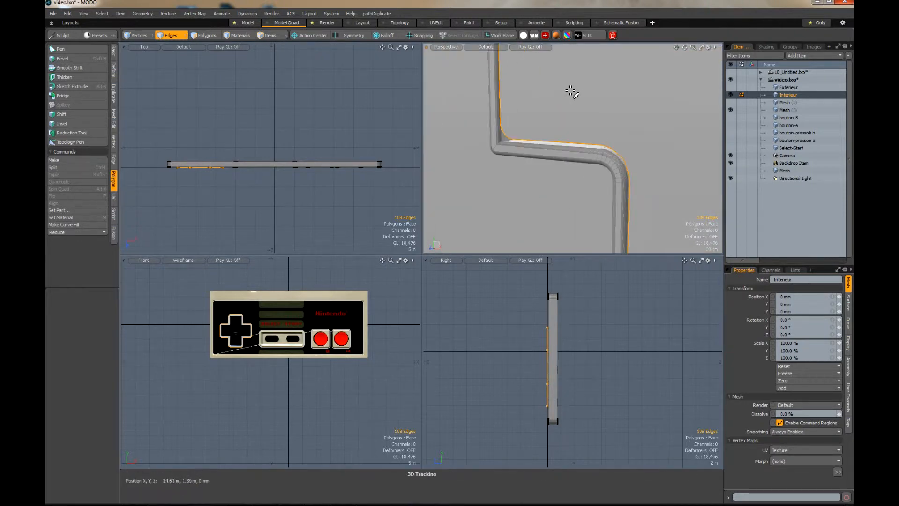
pyautogui.hotkey('shift', 'b')
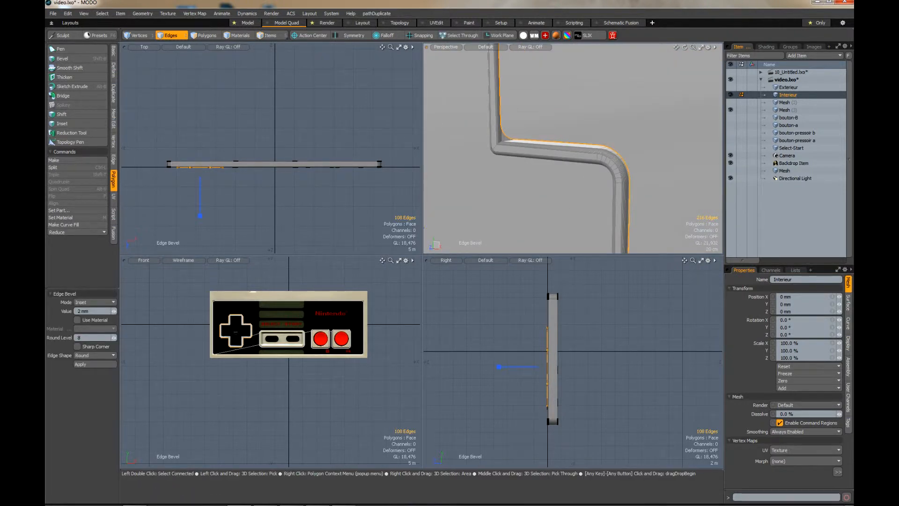
pyautogui.moveTo(567, 117)
pyautogui.mouseDown()
pyautogui.moveTo(592, 117)
pyautogui.moveTo(579, 116)
pyautogui.mouseUp()
pyautogui.press('q')
# - Run the preview render to examine the beveled cross opening in the face plate, and return to the Model Quad layout
pyautogui.scroll(-3, 515, 186)
pyautogui.scroll(-3, 517, 187)
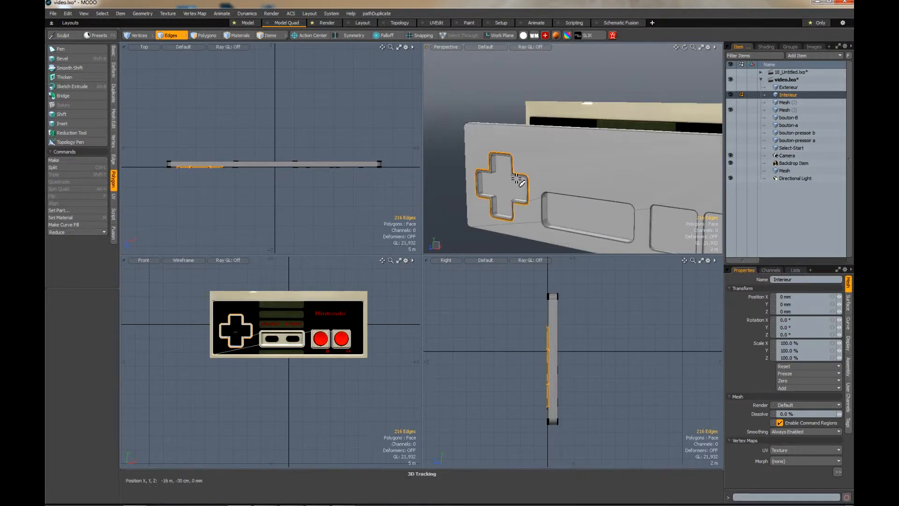
pyautogui.click(328, 22)
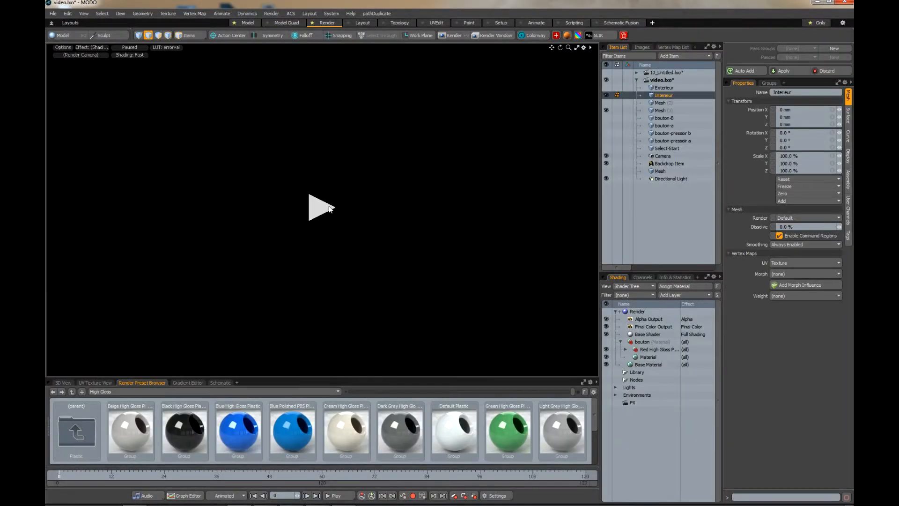
pyautogui.click(328, 206)
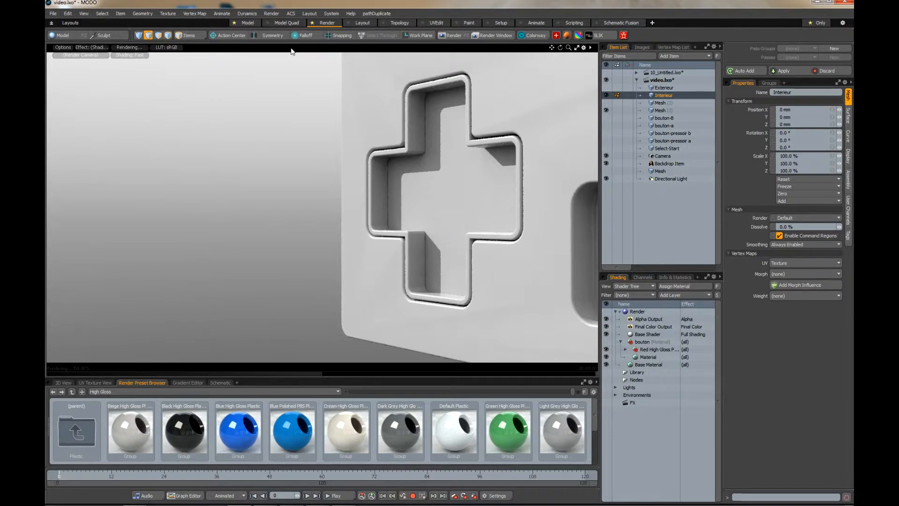
pyautogui.click(281, 23)
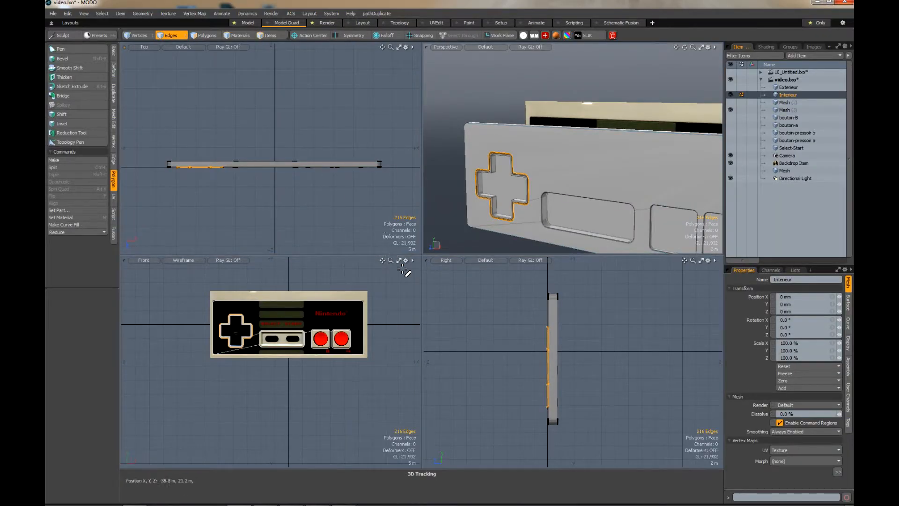
# - Maximize the front view and move the hidden Mesh (2) item below Backdrop Item in the item list
pyautogui.click(399, 260)
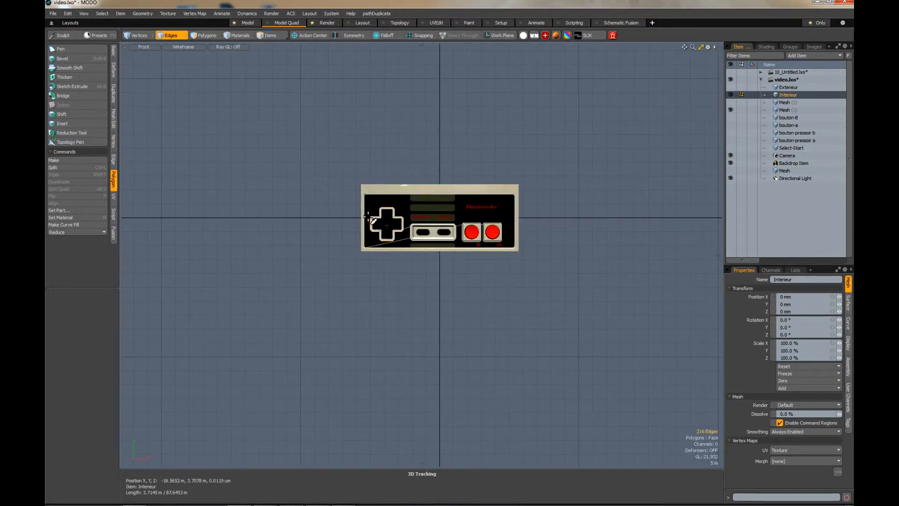
pyautogui.scroll(10, 397, 225)
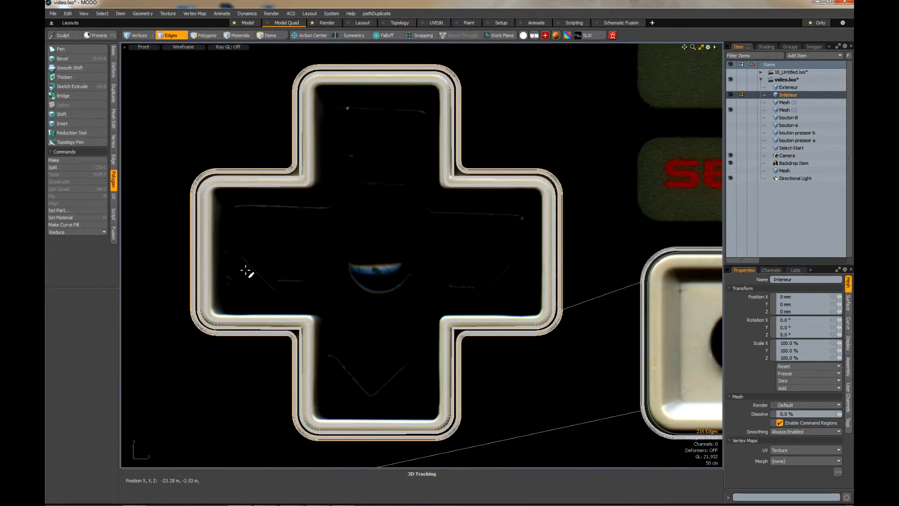
pyautogui.click(730, 102)
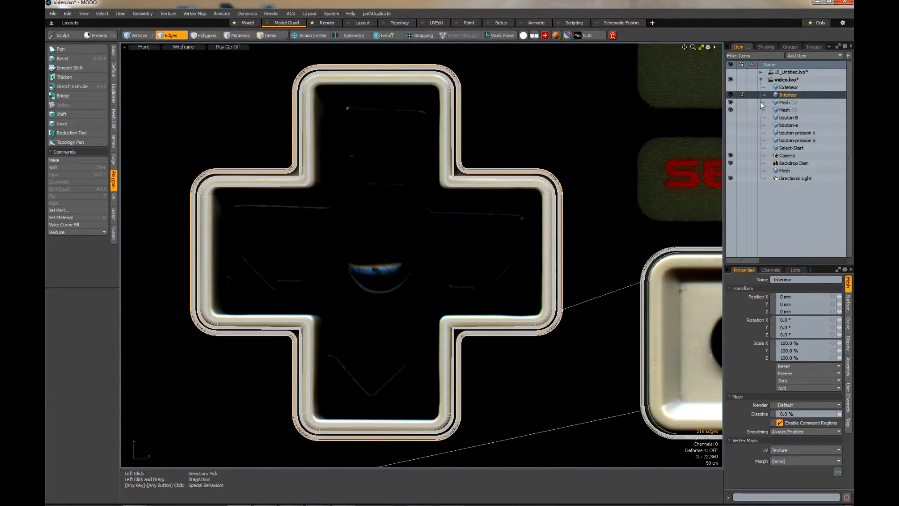
pyautogui.click(782, 103)
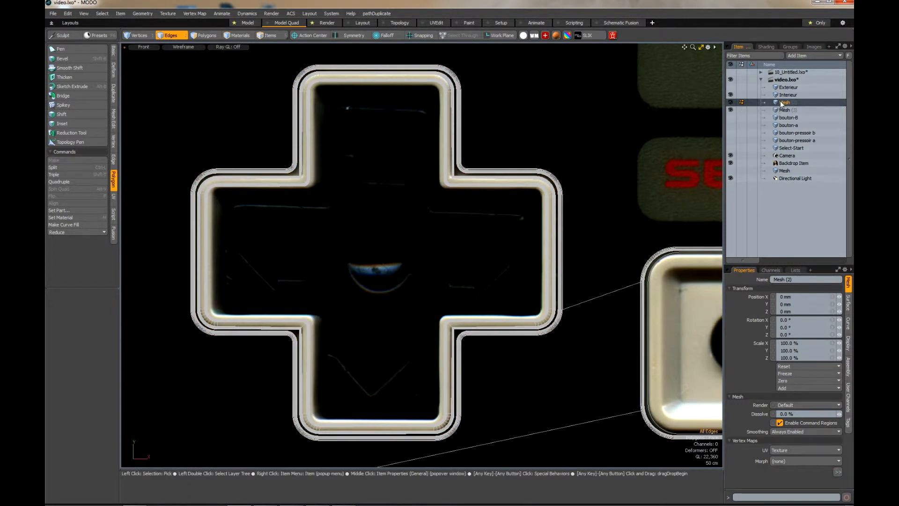
pyautogui.click(730, 102)
pyautogui.moveTo(781, 104); pyautogui.dragTo(786, 167)
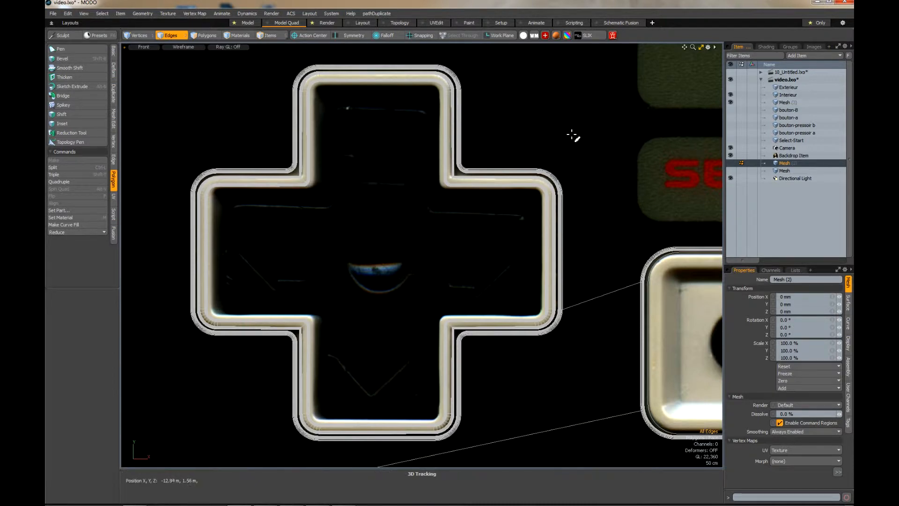
# - Add a new mesh and draw a flat single-segment cube about 9.7 m wide and 9.8 m high over the reference cross
pyautogui.press('n')
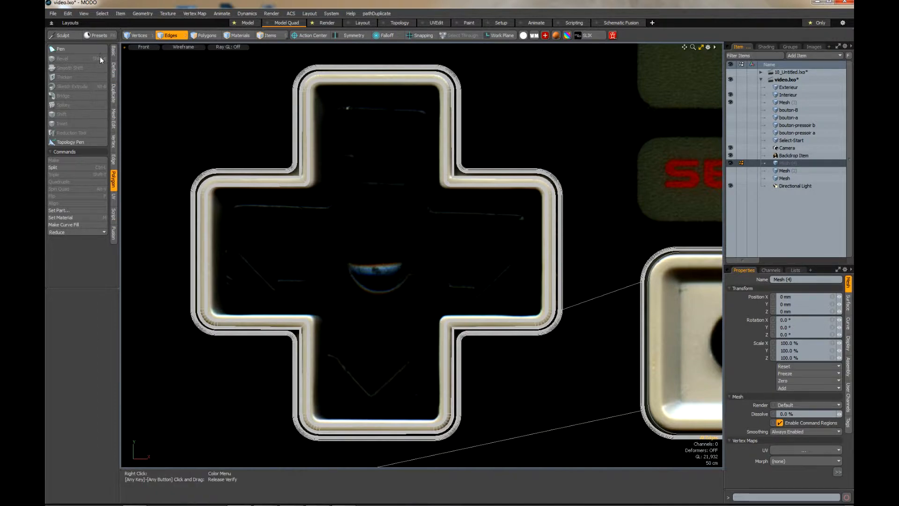
pyautogui.click(114, 51)
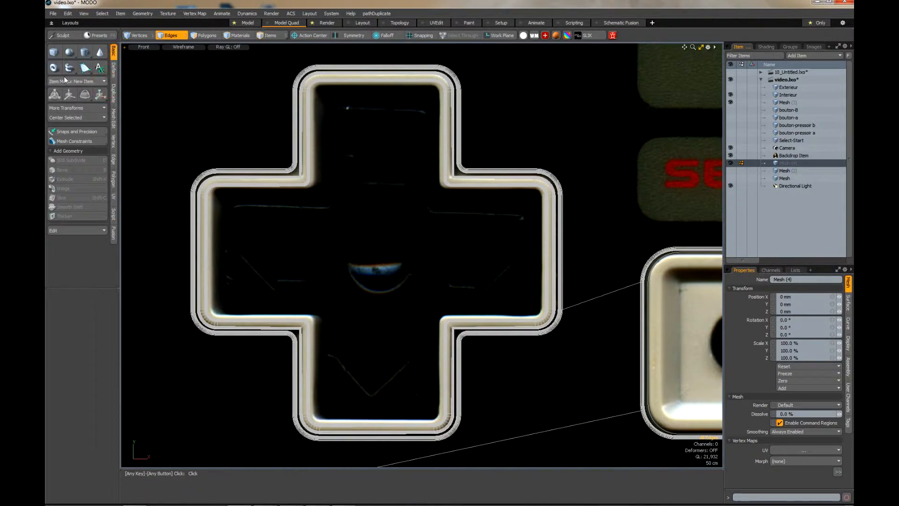
pyautogui.click(54, 52)
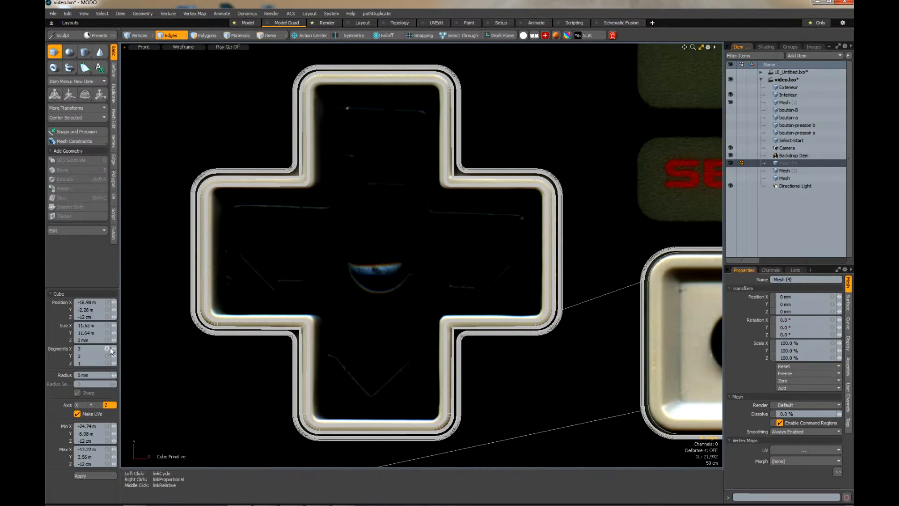
pyautogui.click(109, 350)
pyautogui.write('6')
pyautogui.press('Return')
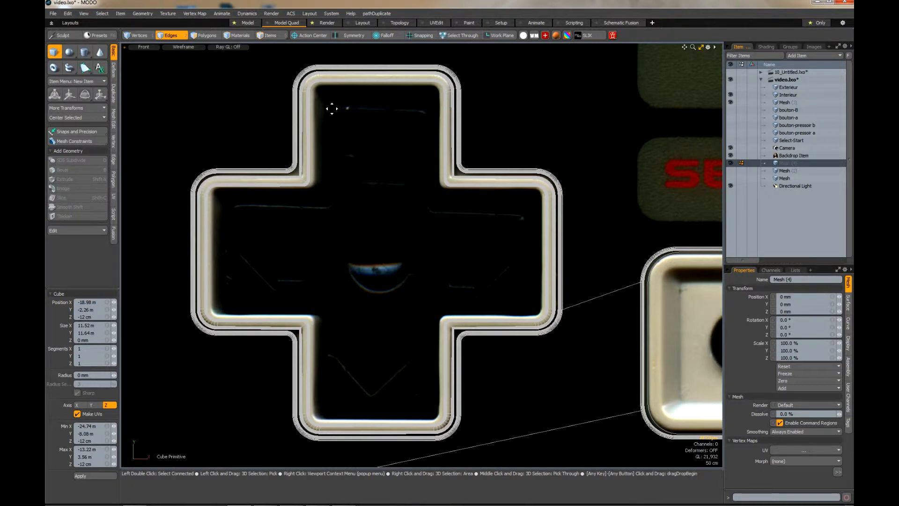
pyautogui.moveTo(328, 105); pyautogui.dragTo(427, 413)
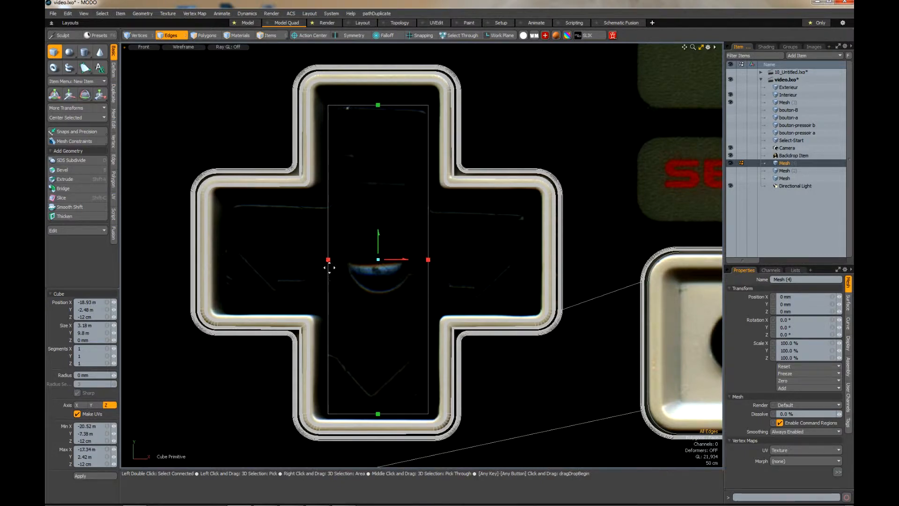
pyautogui.moveTo(328, 259); pyautogui.dragTo(222, 260)
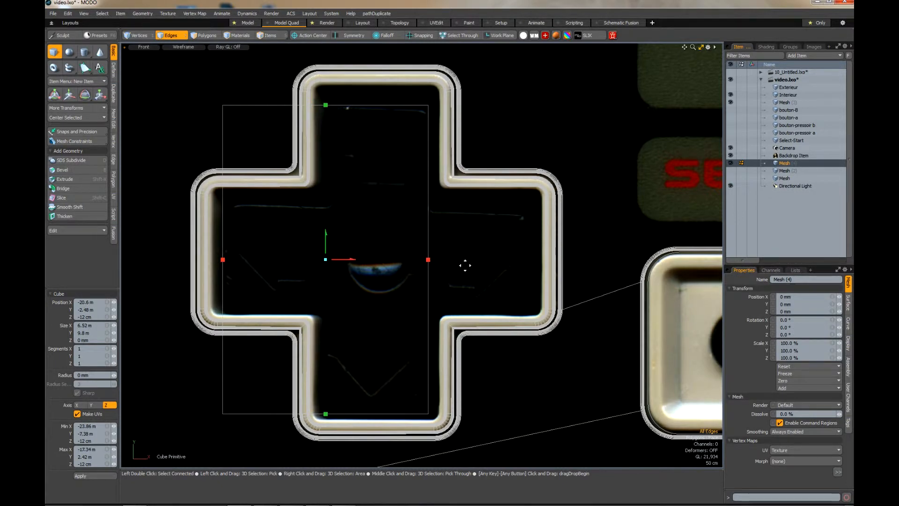
pyautogui.moveTo(431, 260); pyautogui.dragTo(528, 259)
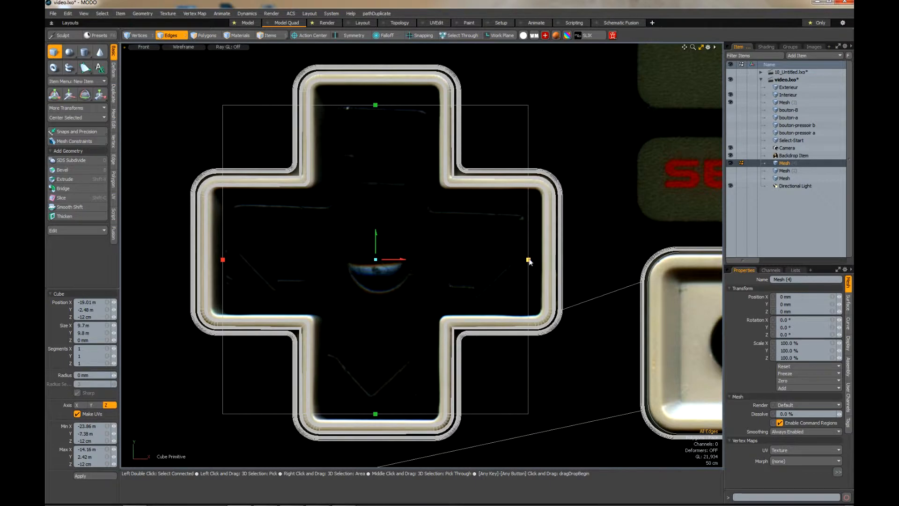
# - Set the flat cube's X and Y segments to 3 and raise it slightly to a Y position of about -2.32 m
pyautogui.click(114, 349)
pyautogui.click(114, 349)
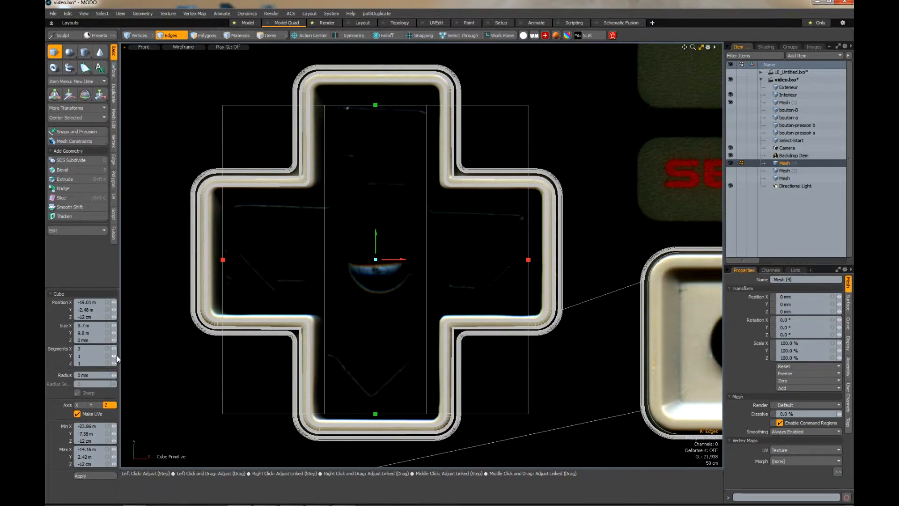
pyautogui.click(117, 355)
pyautogui.click(116, 355)
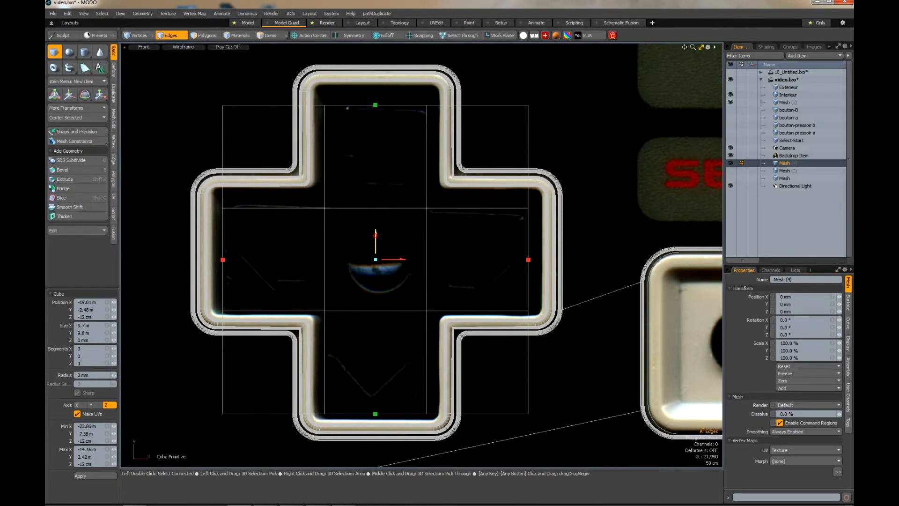
pyautogui.moveTo(375, 236); pyautogui.dragTo(375, 231)
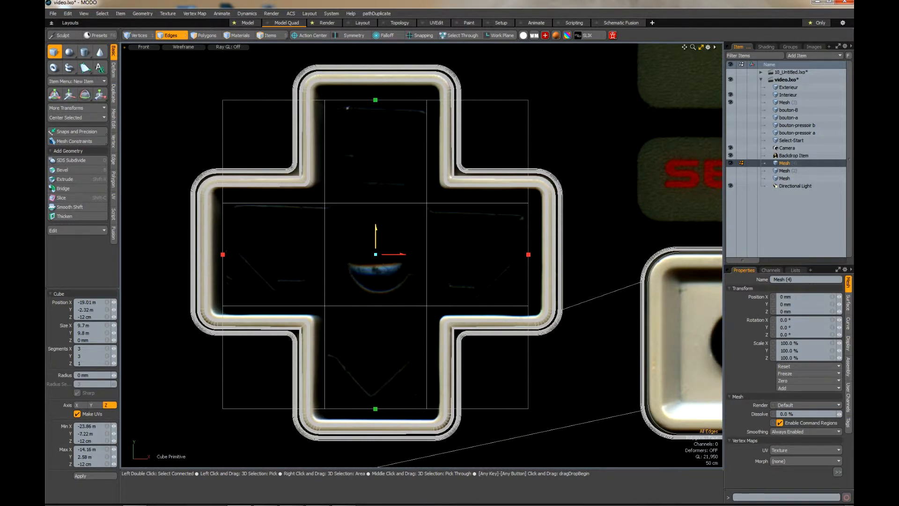
pyautogui.press('space')
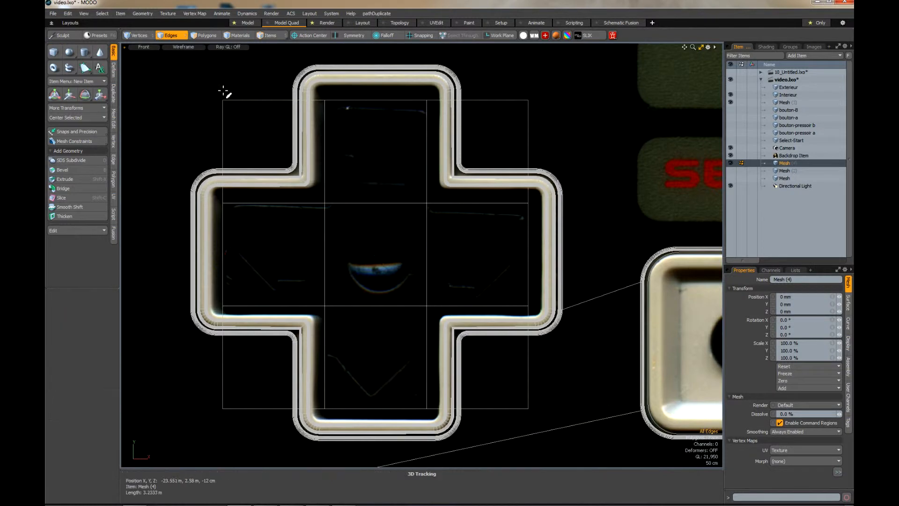
# - Select the upper horizontal edge loop of the new grid
pyautogui.doubleClick(351, 203)
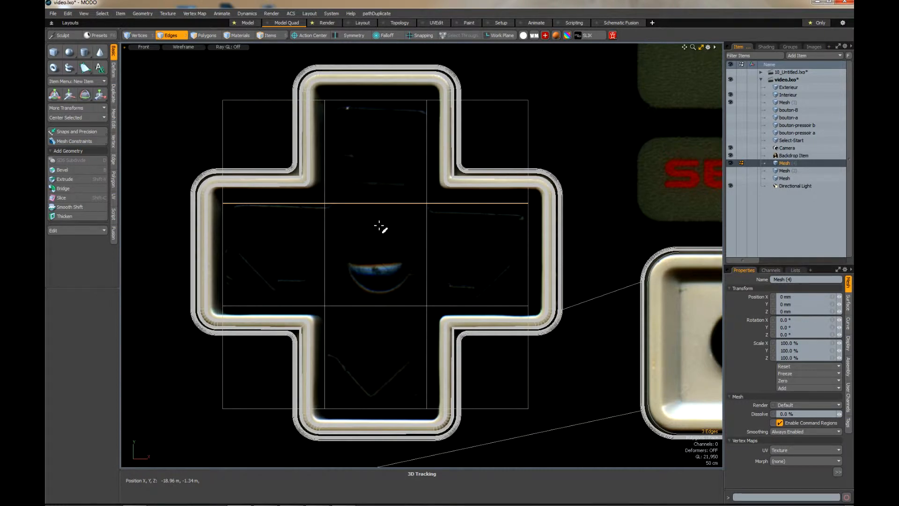
pyautogui.press('w')
pyautogui.moveTo(376, 163); pyautogui.dragTo(375, 159)
pyautogui.press('space')
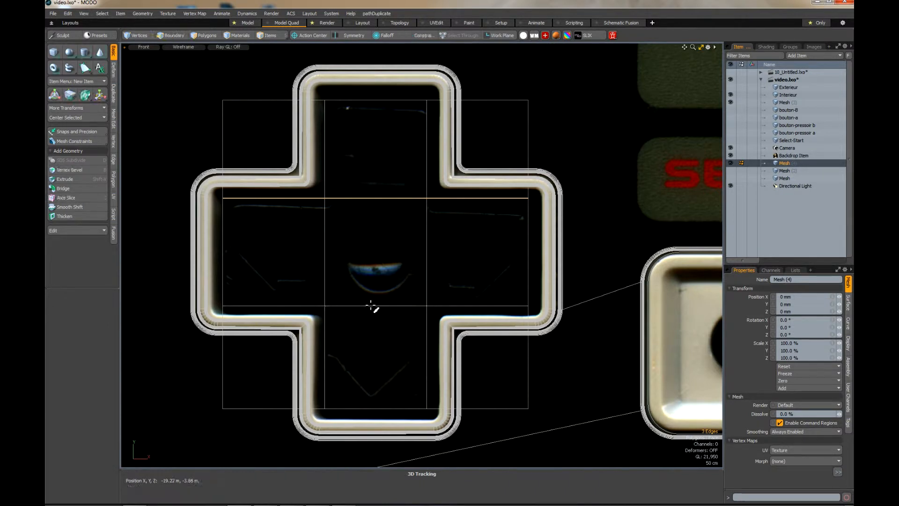
pyautogui.hotkey('ctrl', 'z')
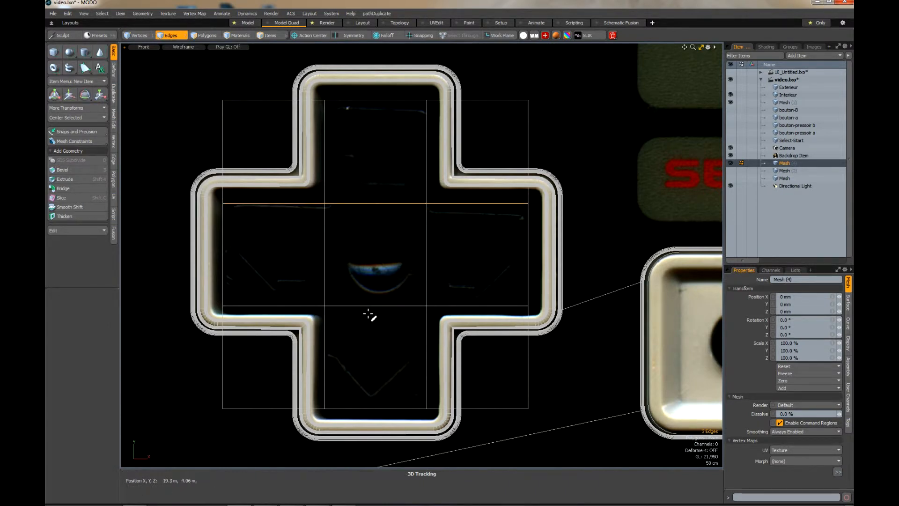
# - Add the lower horizontal edge loop to the selection and scale both loops to about 109.5% in Y
pyautogui.keyDown('shift'); pyautogui.doubleClick(366, 306); pyautogui.keyUp('shift')
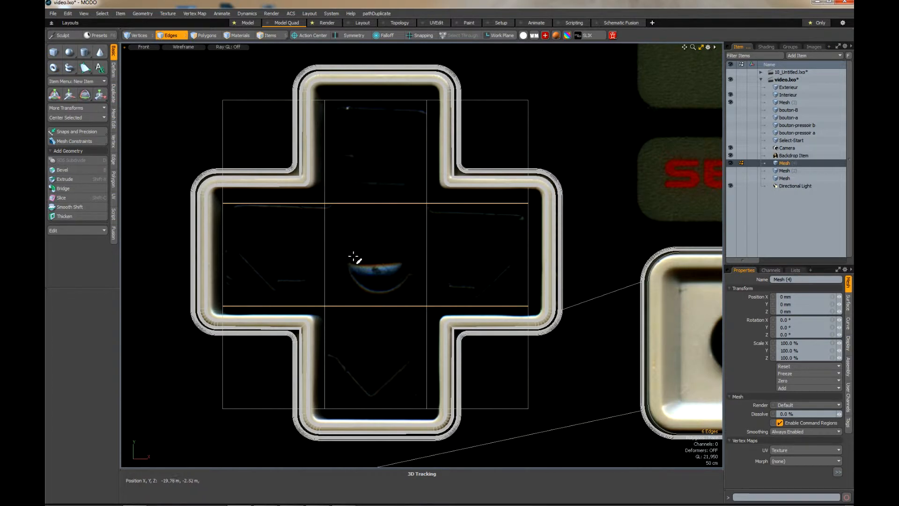
pyautogui.press('r')
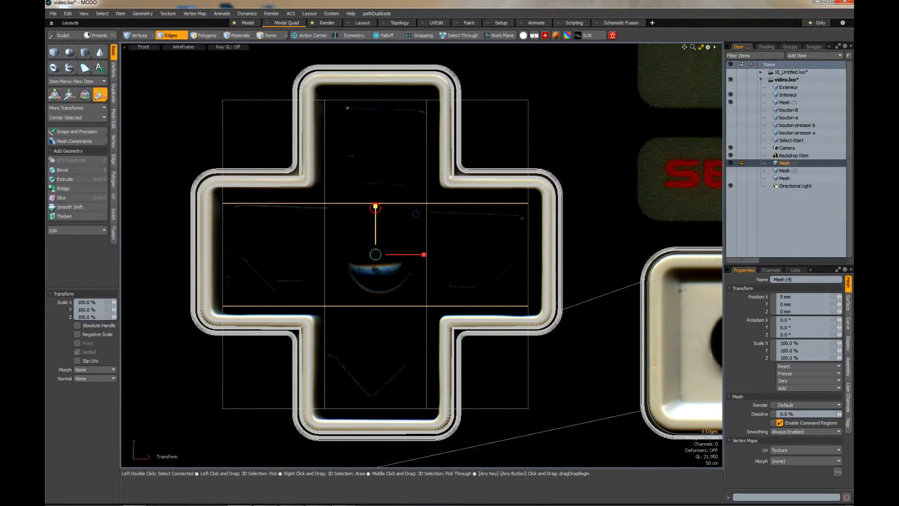
pyautogui.moveTo(375, 207); pyautogui.dragTo(375, 201)
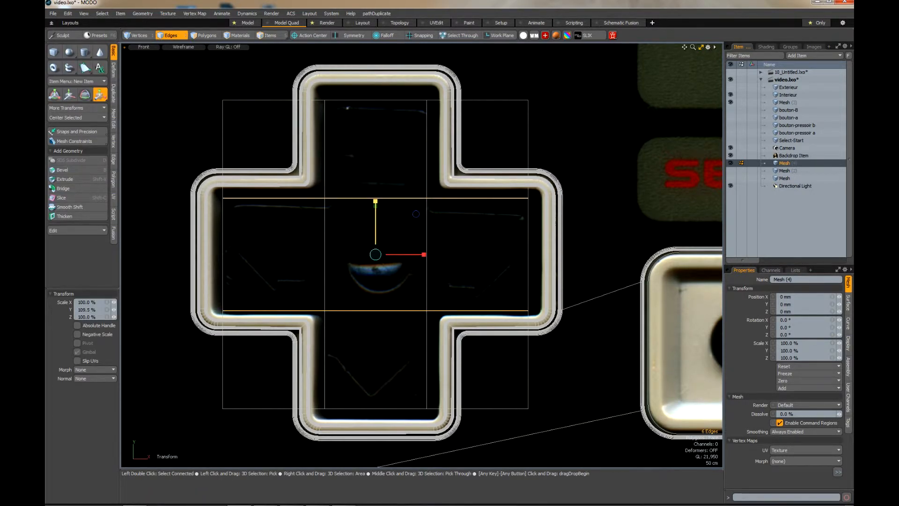
pyautogui.press('space')
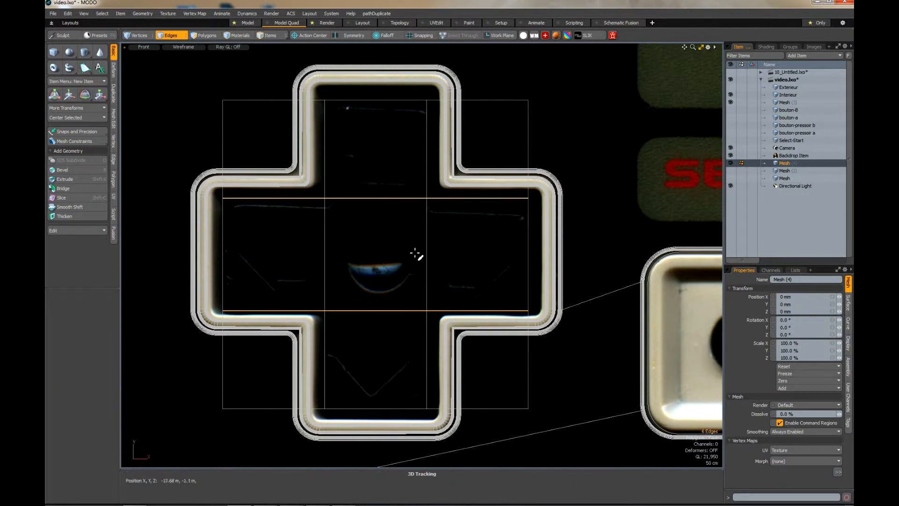
# - Scale the grid's two vertical edge loops slightly apart in X and shift them about 10 cm along X
pyautogui.click(427, 230)
pyautogui.doubleClick(428, 231)
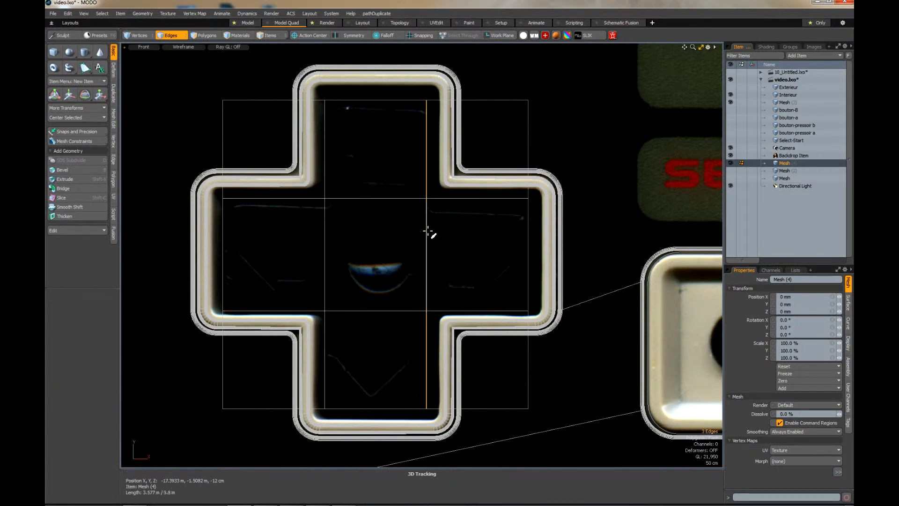
pyautogui.keyDown('shift'); pyautogui.doubleClick(325, 232); pyautogui.keyUp('shift')
pyautogui.press('r')
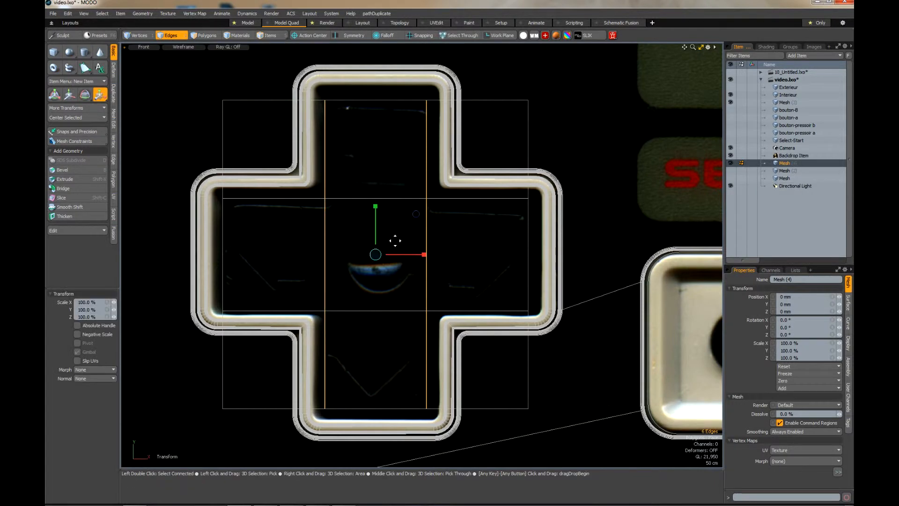
pyautogui.moveTo(421, 254); pyautogui.dragTo(428, 254)
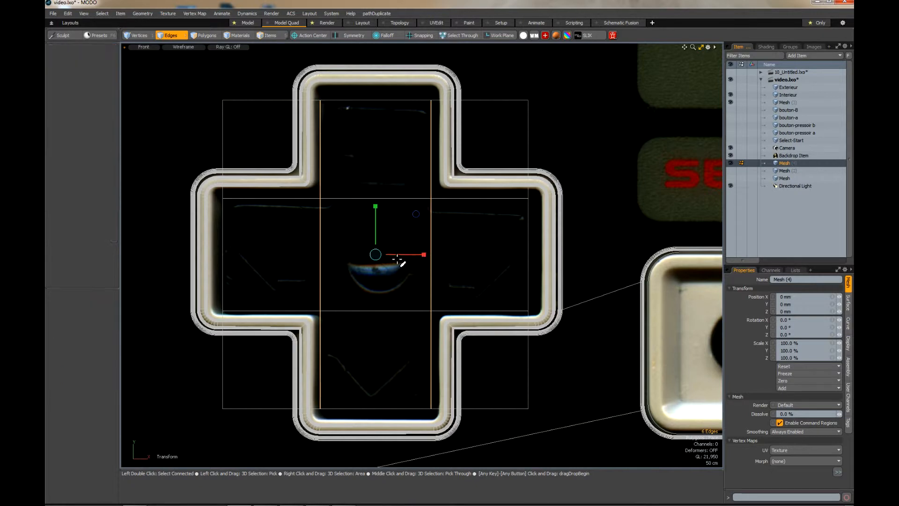
pyautogui.press('q')
pyautogui.press('w')
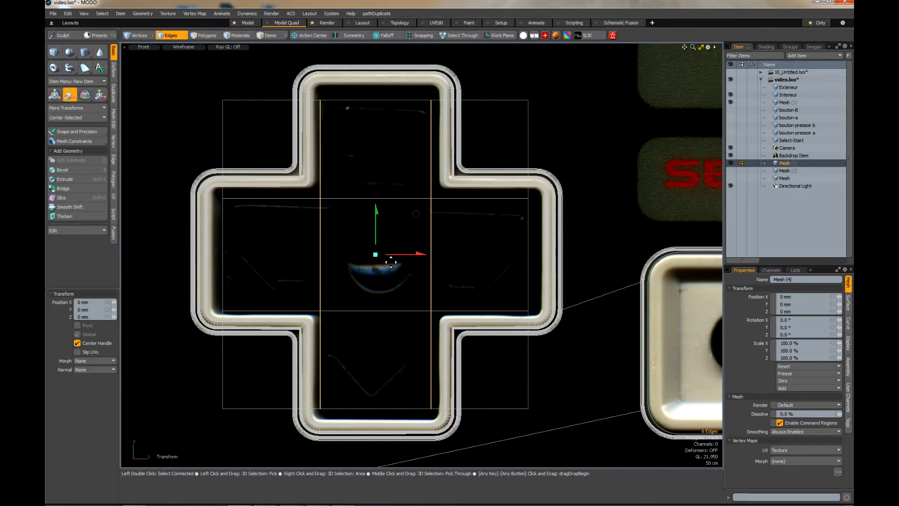
pyautogui.moveTo(406, 254); pyautogui.dragTo(410, 254)
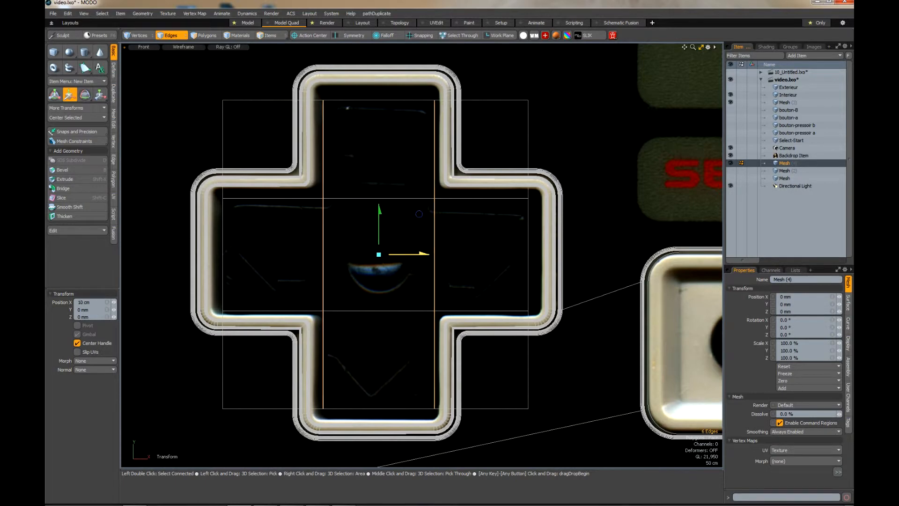
pyautogui.press('space')
# - Clear the edge selection and move the whole grid about 12 cm along X to center it on the reference cross
pyautogui.click(387, 256)
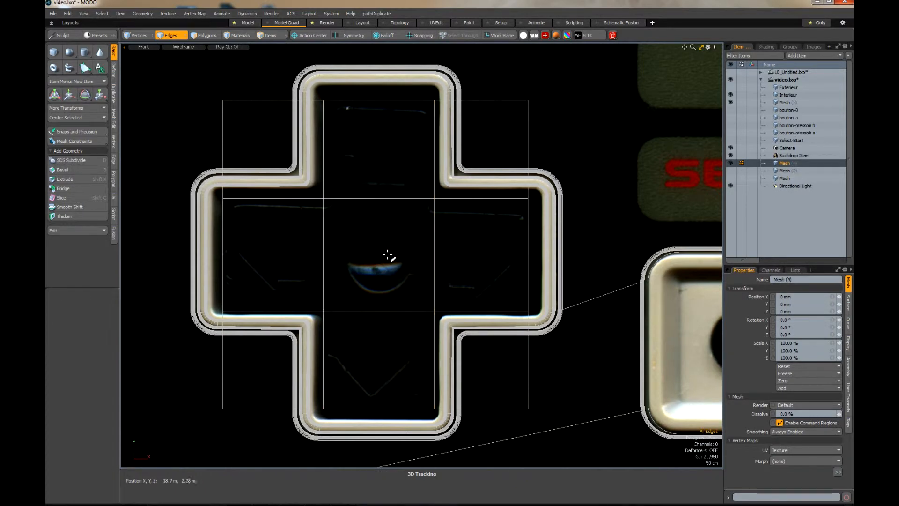
pyautogui.press('w')
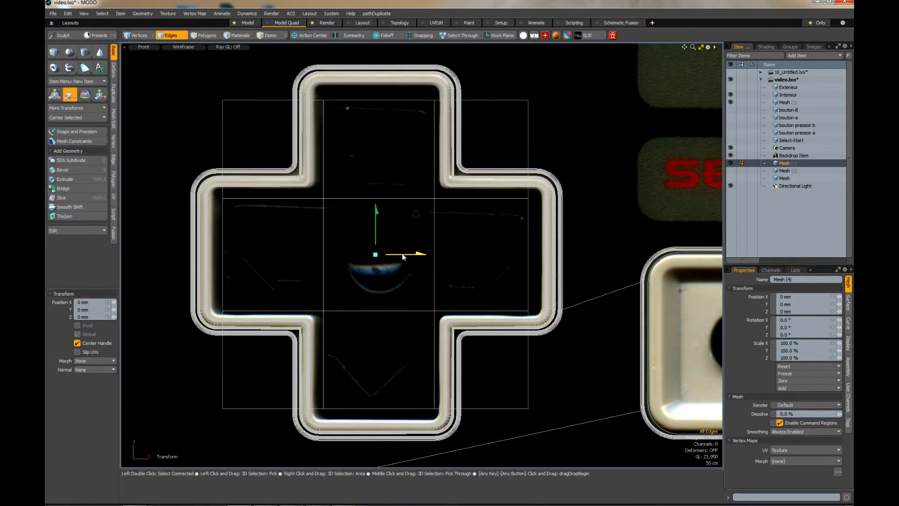
pyautogui.moveTo(401, 255); pyautogui.dragTo(406, 255)
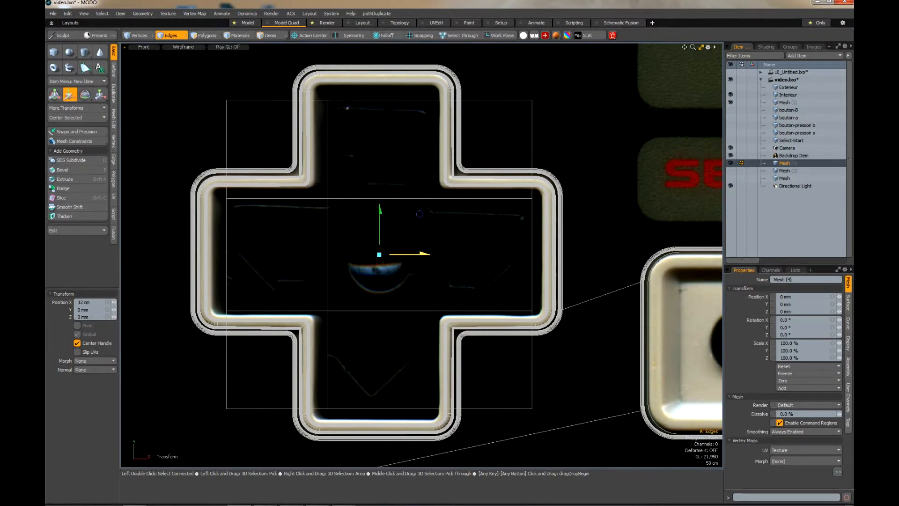
# - Move the whole grid 10 cm up along Y to align it with the cross opening
pyautogui.moveTo(379, 215); pyautogui.dragTo(380, 213)
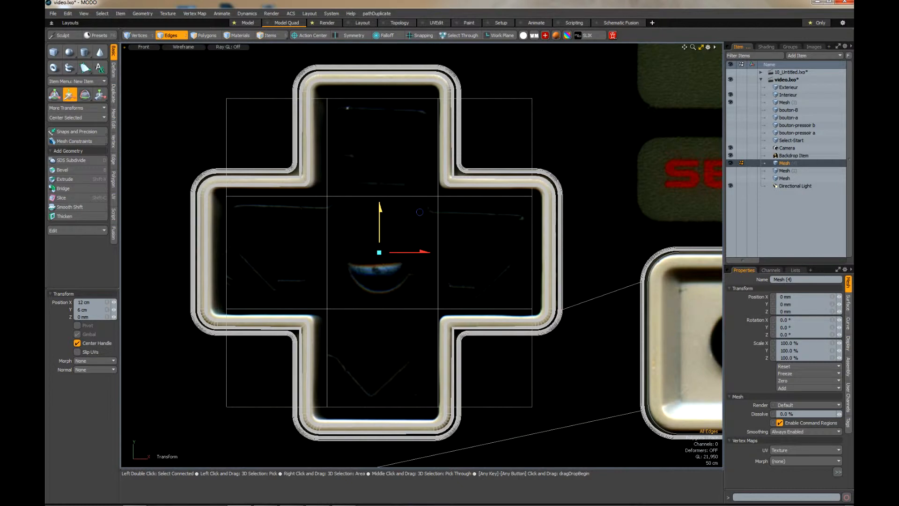
pyautogui.moveTo(380, 213); pyautogui.dragTo(379, 212)
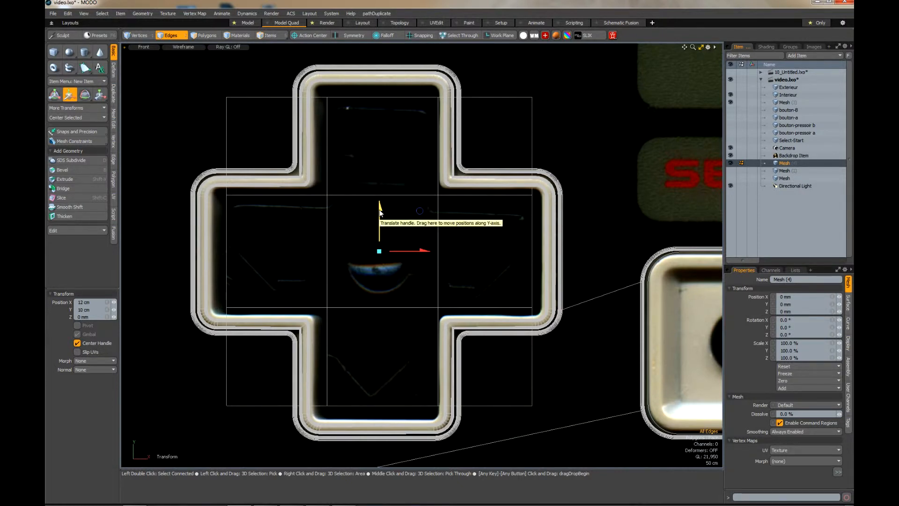
pyautogui.press('space')
# - Delete the four corner polygons of the grid so that only a cross shape remains
pyautogui.click(205, 35)
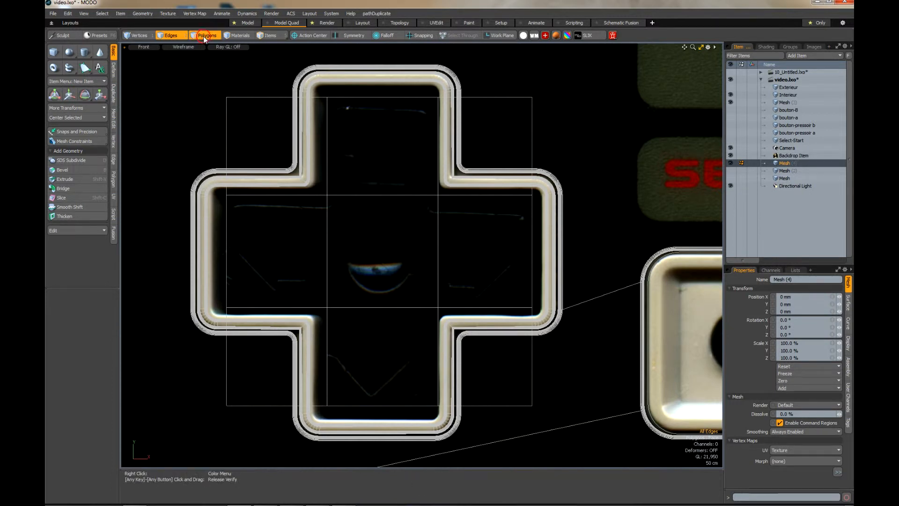
pyautogui.click(233, 100)
pyautogui.click(233, 99)
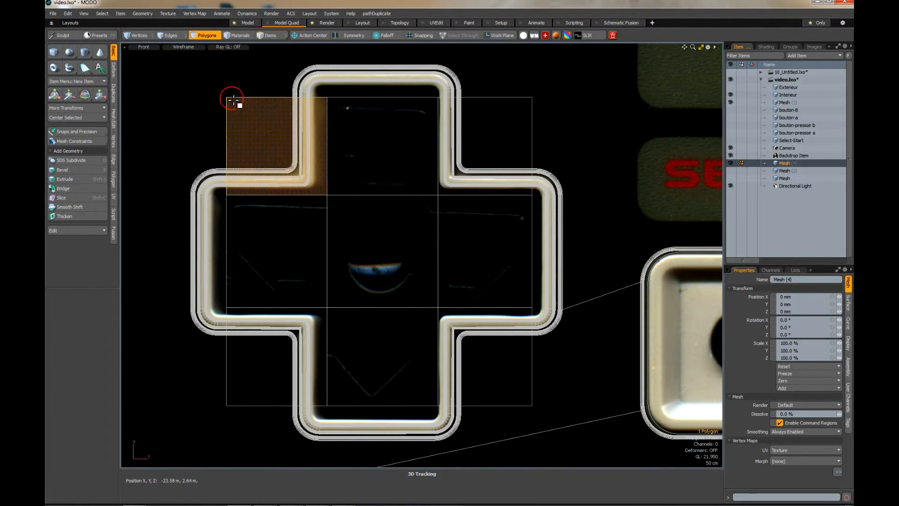
pyautogui.keyDown('shift'); pyautogui.click(527, 100); pyautogui.keyUp('shift')
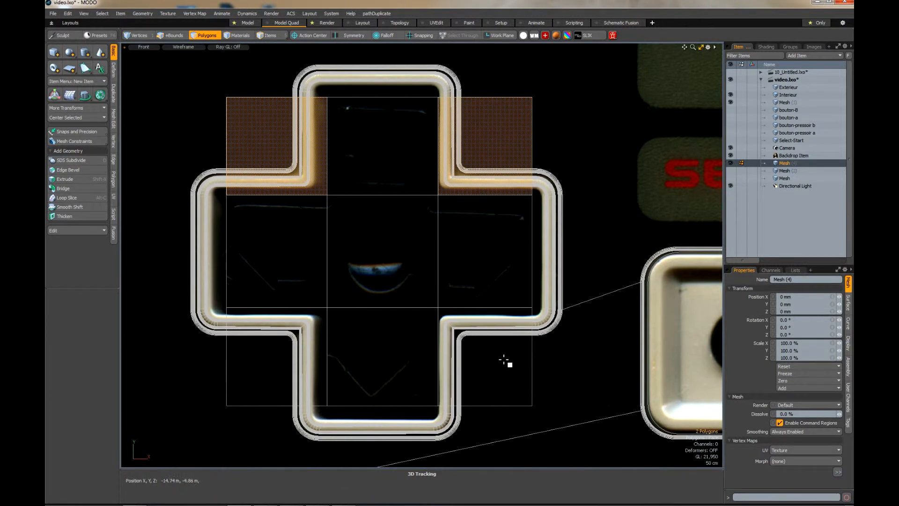
pyautogui.keyDown('shift'); pyautogui.click(526, 406); pyautogui.keyUp('shift')
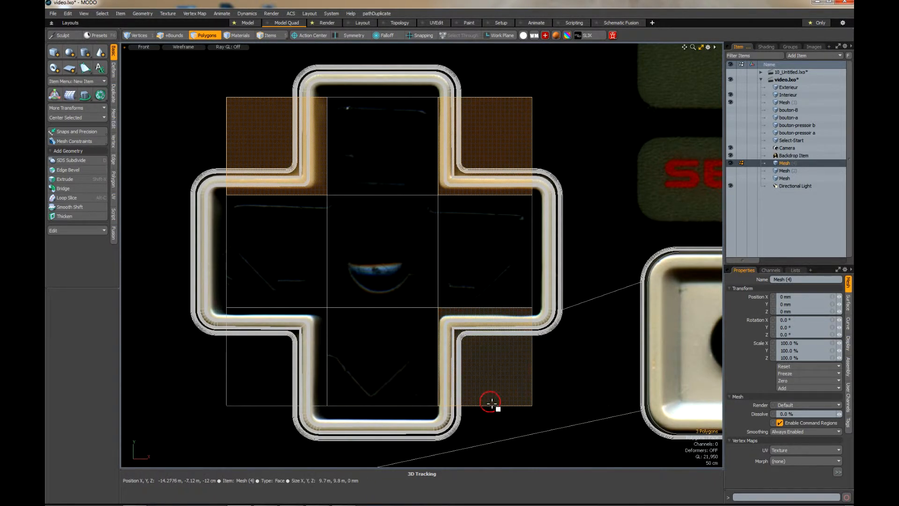
pyautogui.keyDown('shift'); pyautogui.click(269, 407); pyautogui.keyUp('shift')
pyautogui.press('Delete')
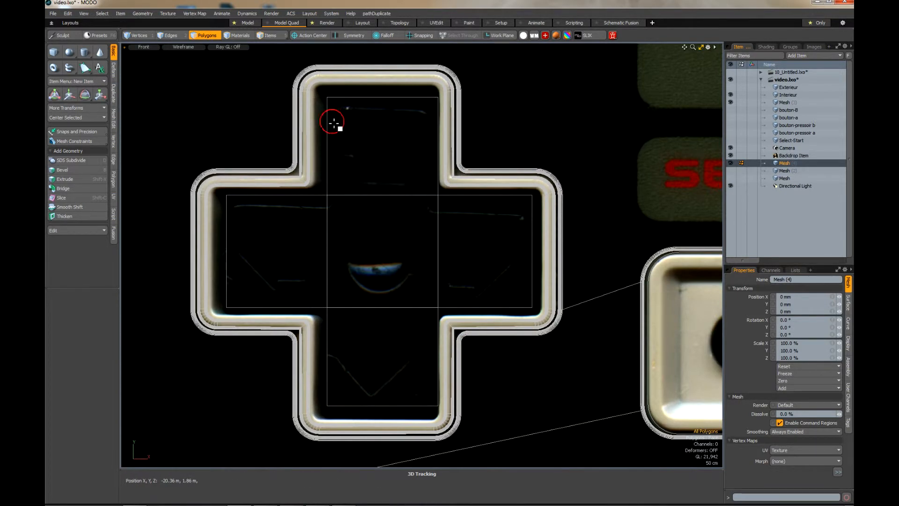
# - Select the five remaining polygons of the cross and merge them into a single polygon
pyautogui.moveTo(335, 125); pyautogui.dragTo(328, 212)
pyautogui.moveTo(435, 241); pyautogui.dragTo(456, 245)
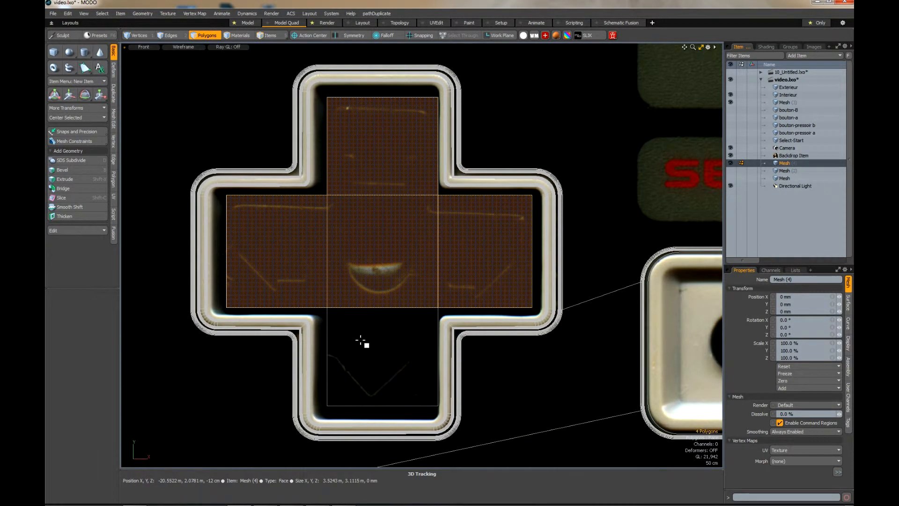
pyautogui.click(336, 403)
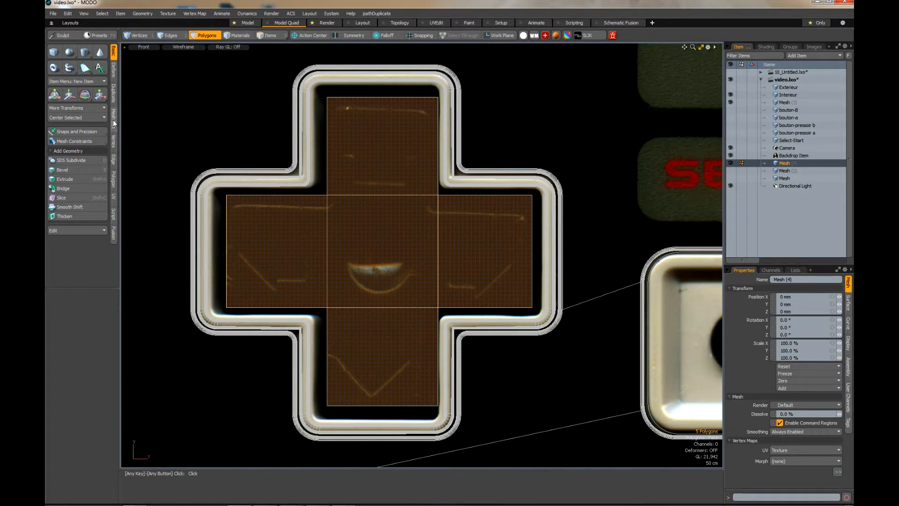
pyautogui.click(113, 179)
pyautogui.click(88, 232)
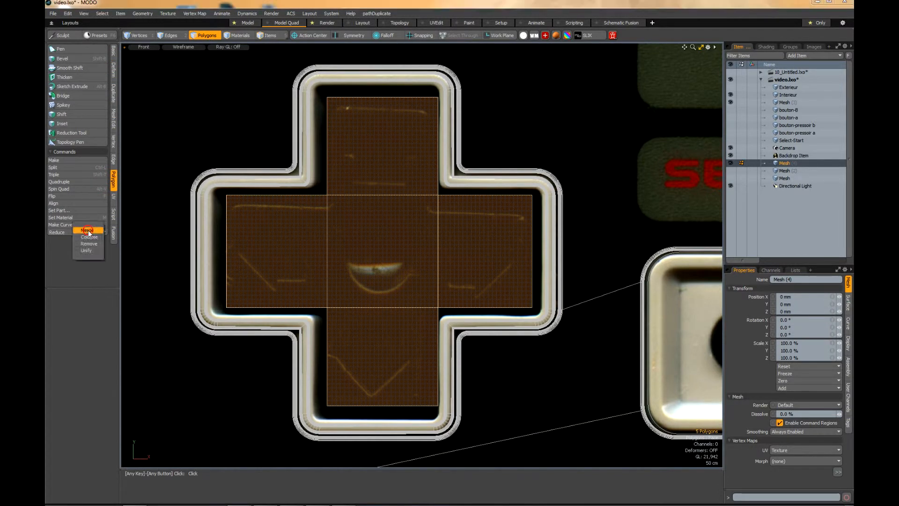
pyautogui.click(95, 229)
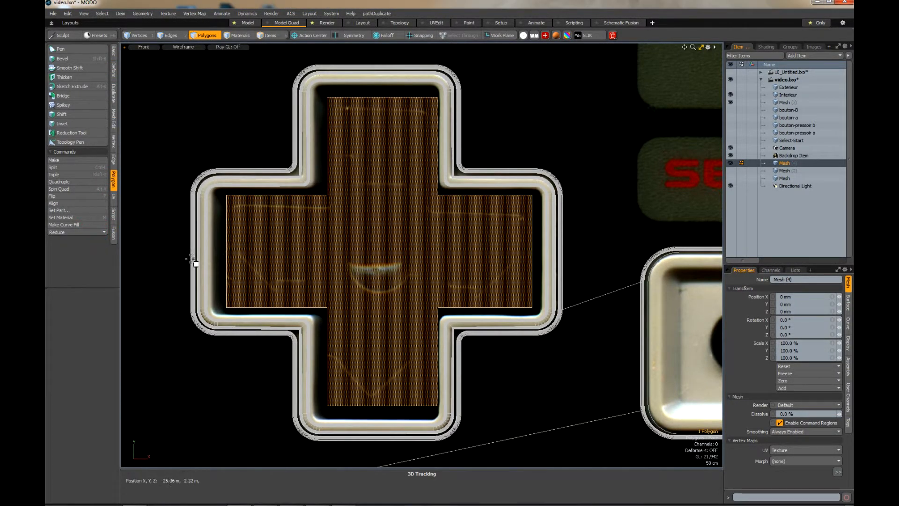
# - Run Mesh Cleanup on the cross mesh with all cleanup options enabled
pyautogui.click(152, 36)
pyautogui.click(142, 13)
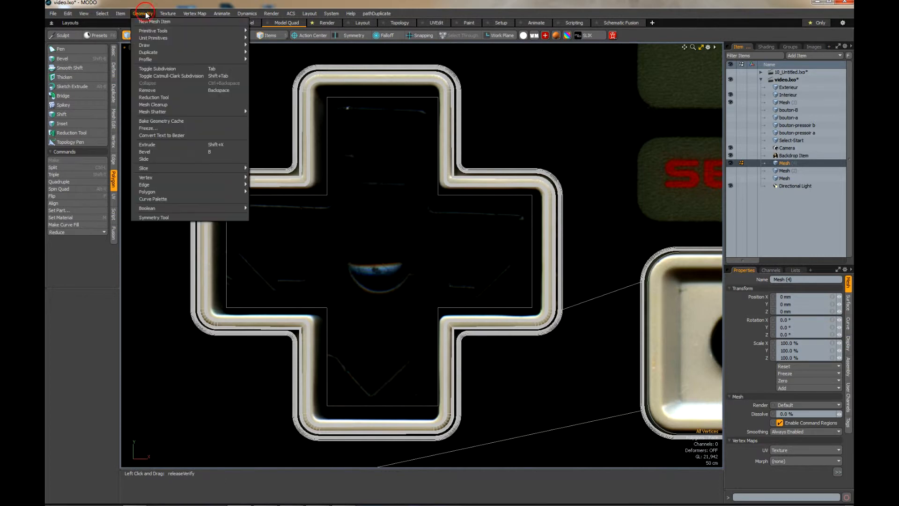
pyautogui.click(161, 104)
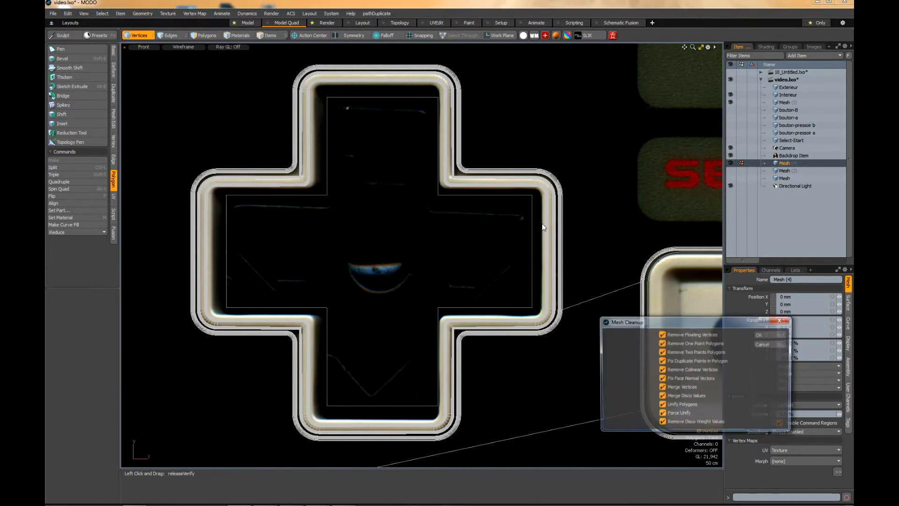
pyautogui.click(761, 335)
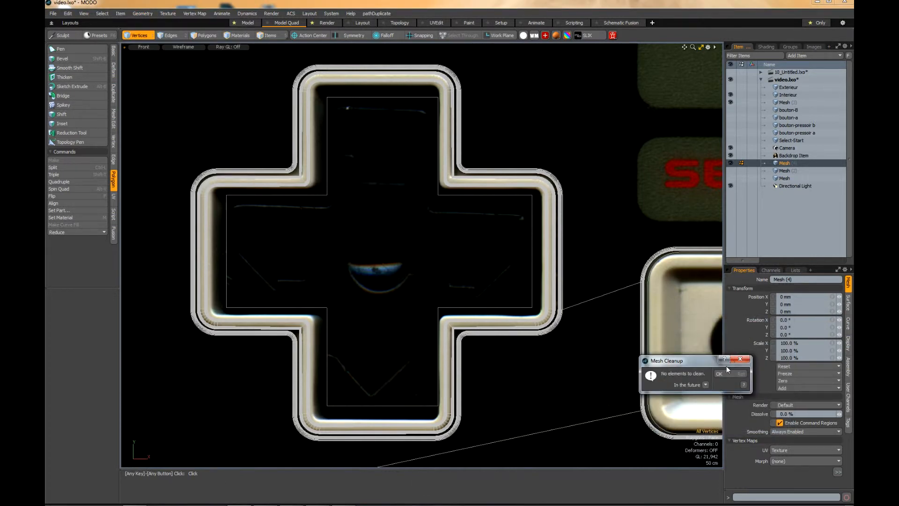
pyautogui.click(728, 372)
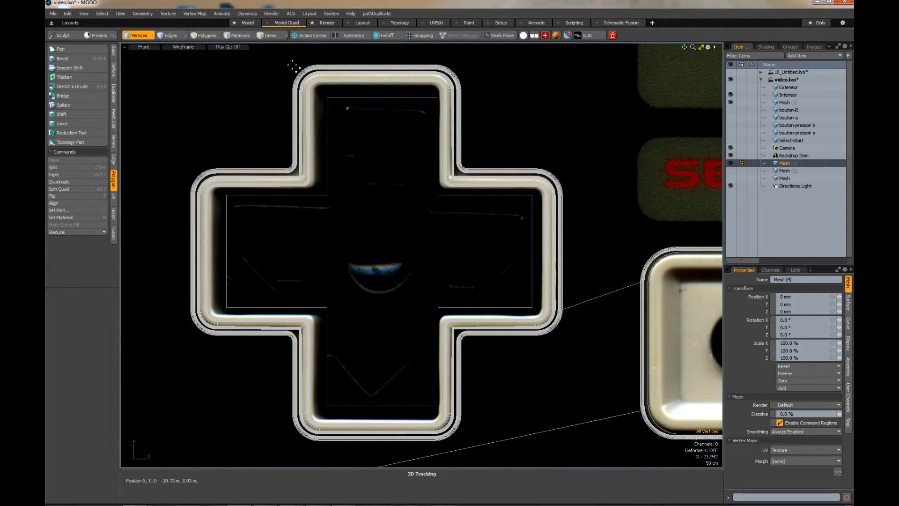
# - Round the eight outer corner vertices of the cross with a vertex bevel of 40 cm inset and round level 4
pyautogui.click(204, 36)
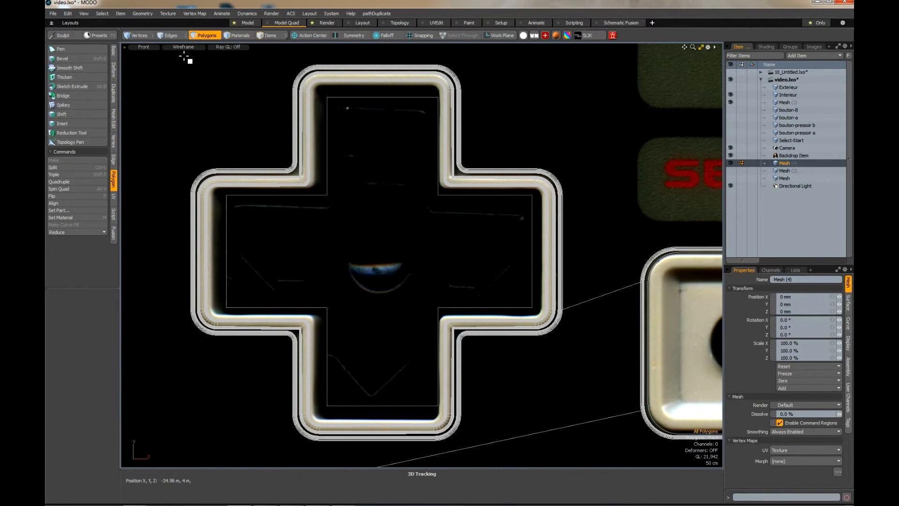
pyautogui.click(139, 35)
pyautogui.click(223, 71)
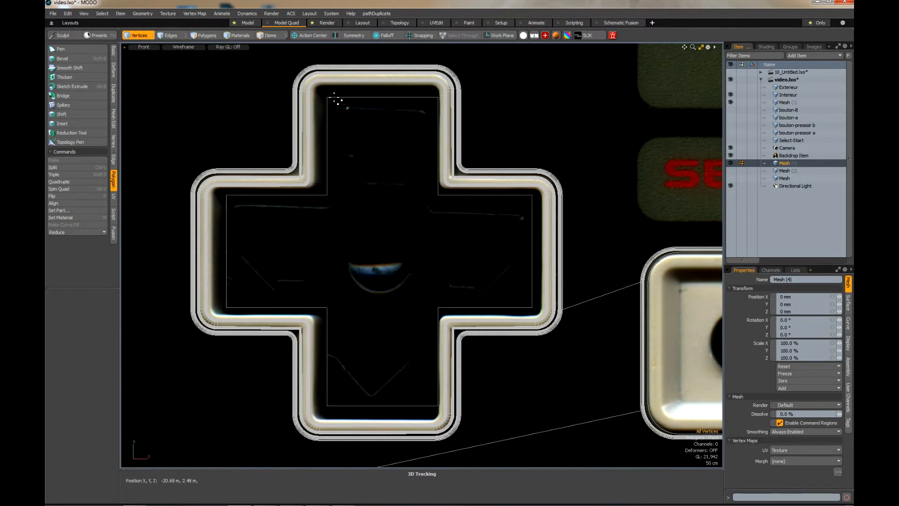
pyautogui.moveTo(311, 85); pyautogui.dragTo(469, 122)
pyautogui.keyDown('shift'); pyautogui.moveTo(518, 184); pyautogui.dragTo(532, 400); pyautogui.keyUp('shift')
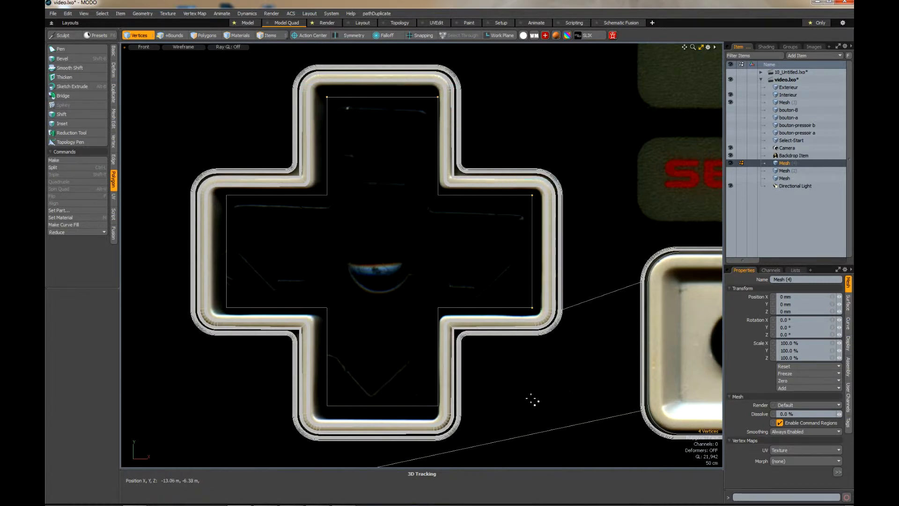
pyautogui.keyDown('shift'); pyautogui.moveTo(287, 396); pyautogui.dragTo(523, 442); pyautogui.keyUp('shift')
pyautogui.keyDown('shift'); pyautogui.moveTo(207, 188); pyautogui.dragTo(247, 333); pyautogui.keyUp('shift')
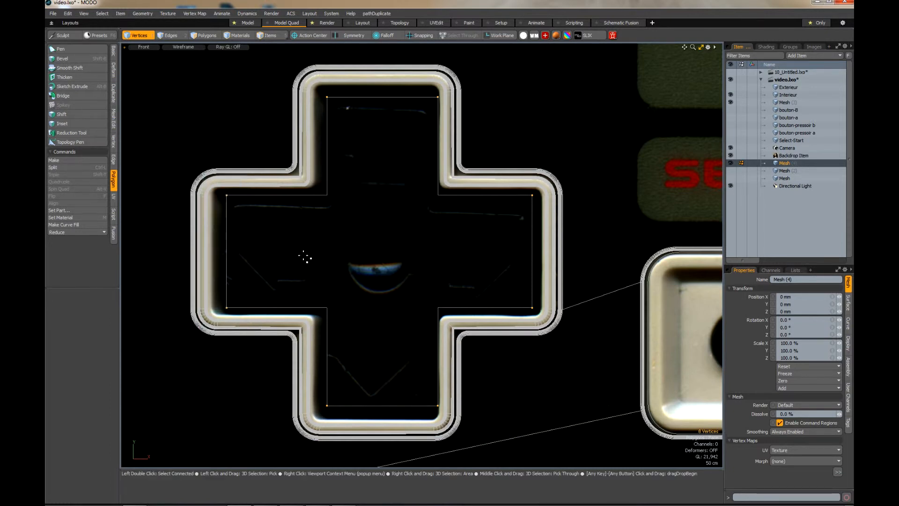
pyautogui.hotkey('shift', 'b')
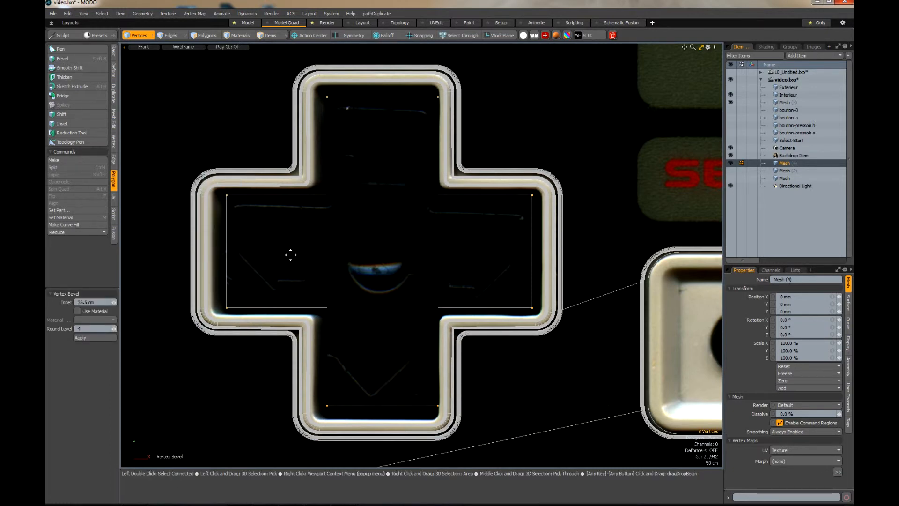
pyautogui.moveTo(287, 253); pyautogui.dragTo(301, 252)
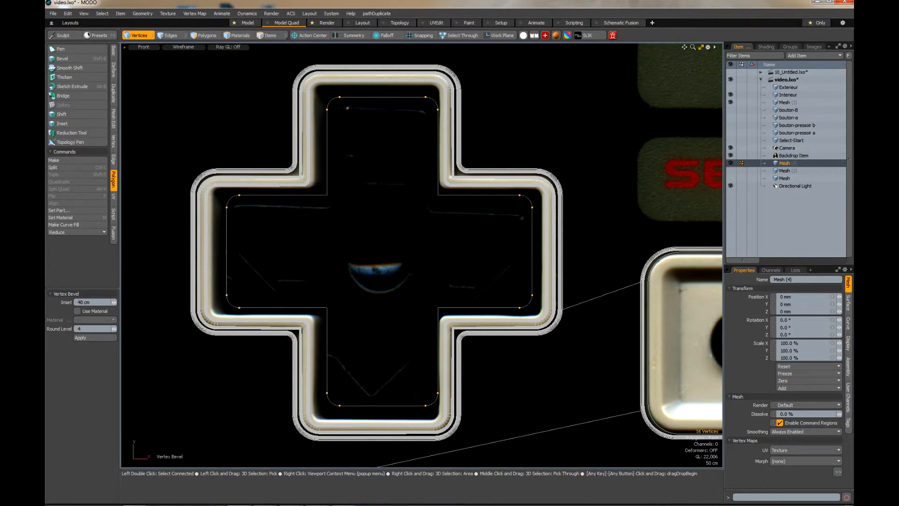
pyautogui.press('space')
# - Round the four inner corner vertices of the cross with a vertex bevel
pyautogui.moveTo(306, 170); pyautogui.dragTo(452, 340, button='right')
pyautogui.hotkey('shift', 'b')
pyautogui.moveTo(355, 282); pyautogui.dragTo(350, 274)
pyautogui.press('space')
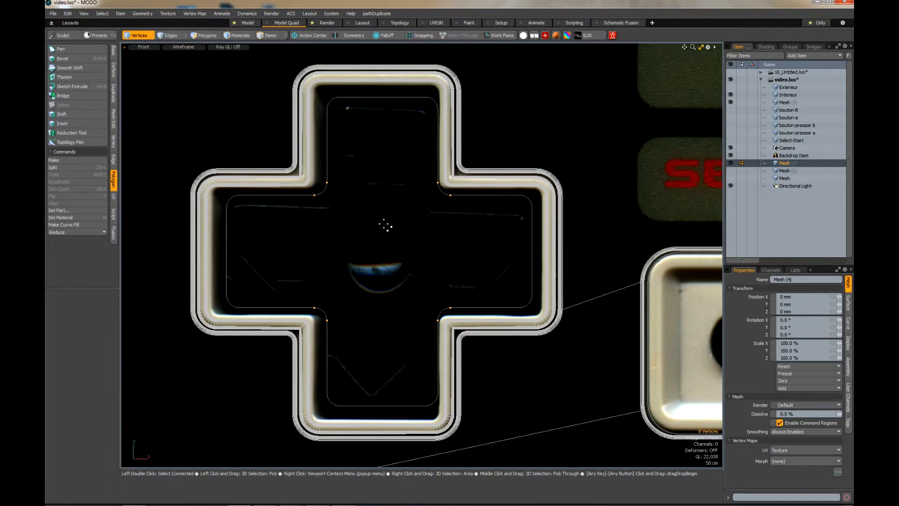
pyautogui.press('2')
pyautogui.press('w')
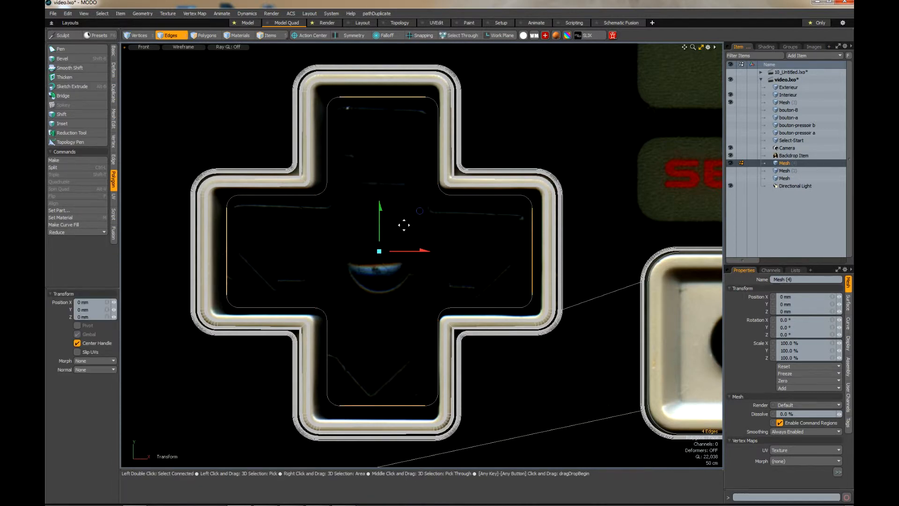
pyautogui.moveTo(419, 213); pyautogui.dragTo(416, 216)
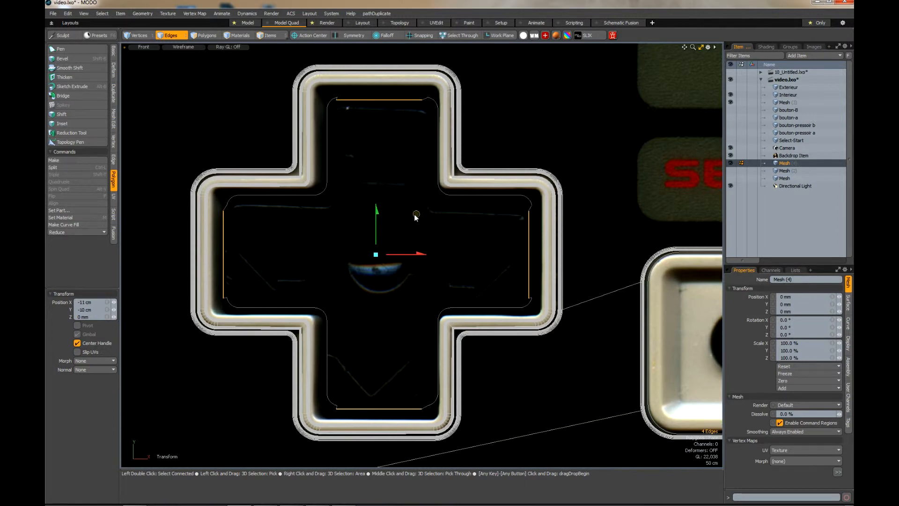
pyautogui.hotkey('ctrl', 'z')
pyautogui.press('space')
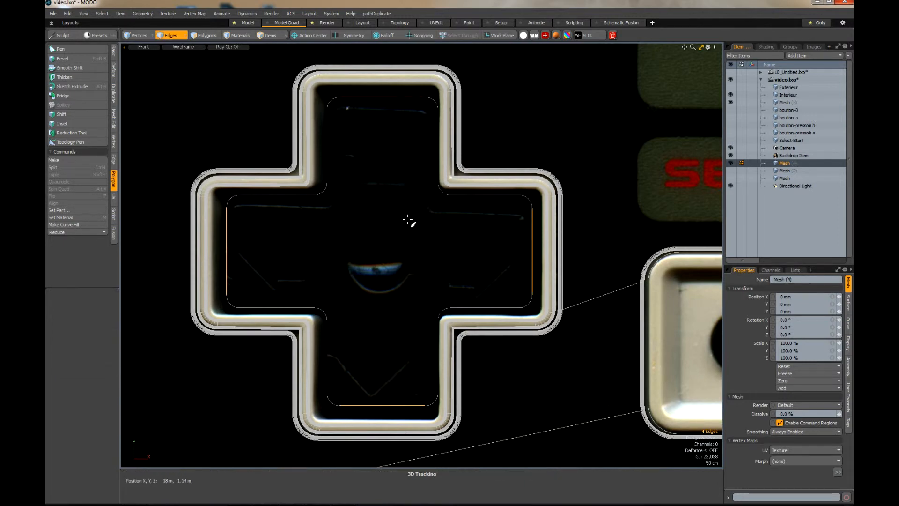
# - With no vertices selected, move the whole cross outline about -9 cm in X and -3 cm in Y
pyautogui.press('3')
pyautogui.press('1')
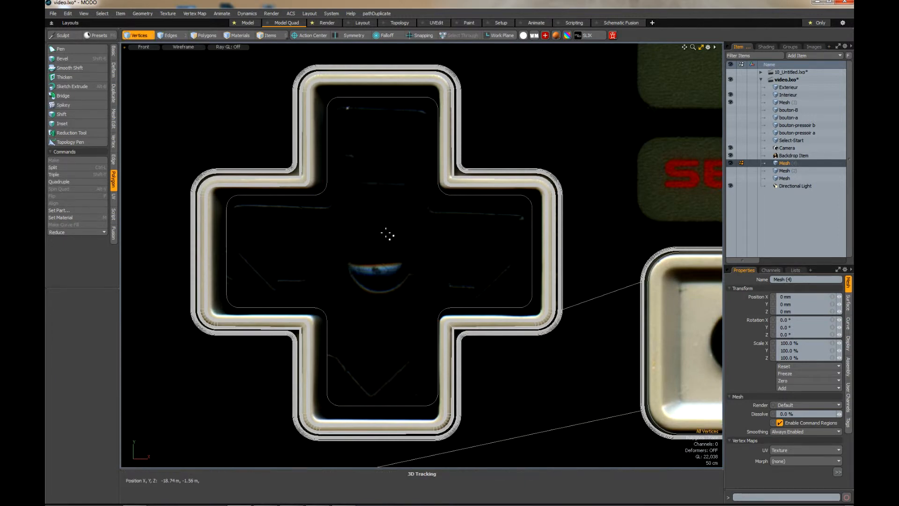
pyautogui.press('w')
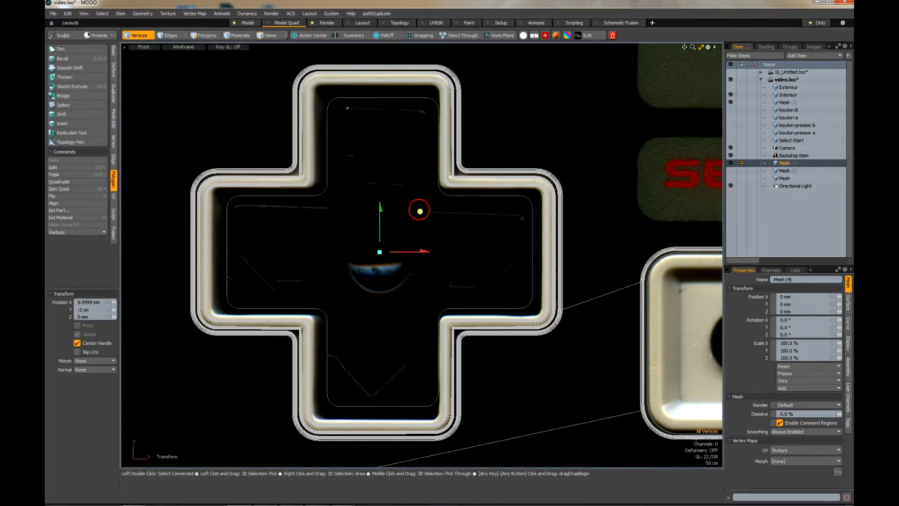
pyautogui.moveTo(420, 208); pyautogui.dragTo(417, 211)
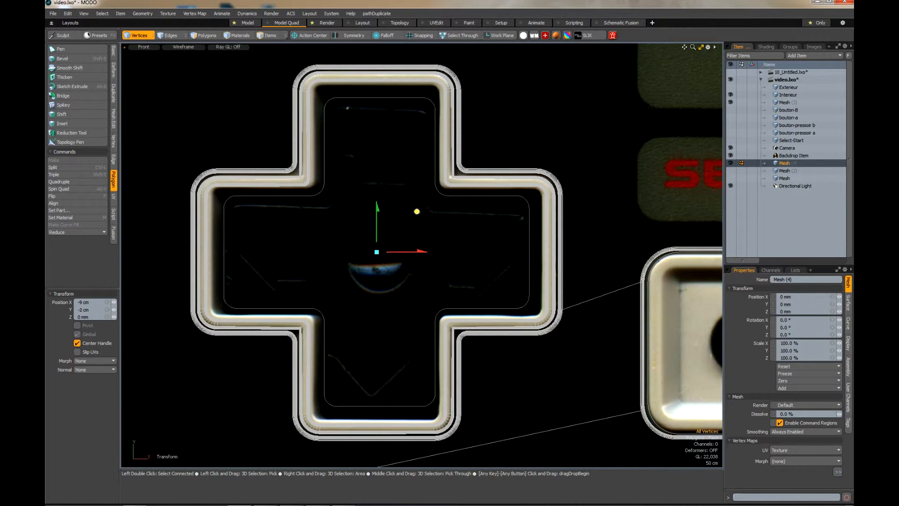
# - Hide the backdrop image and shift the whole cross outline a further -2 cm in X and -2 cm in Y
pyautogui.click(730, 156)
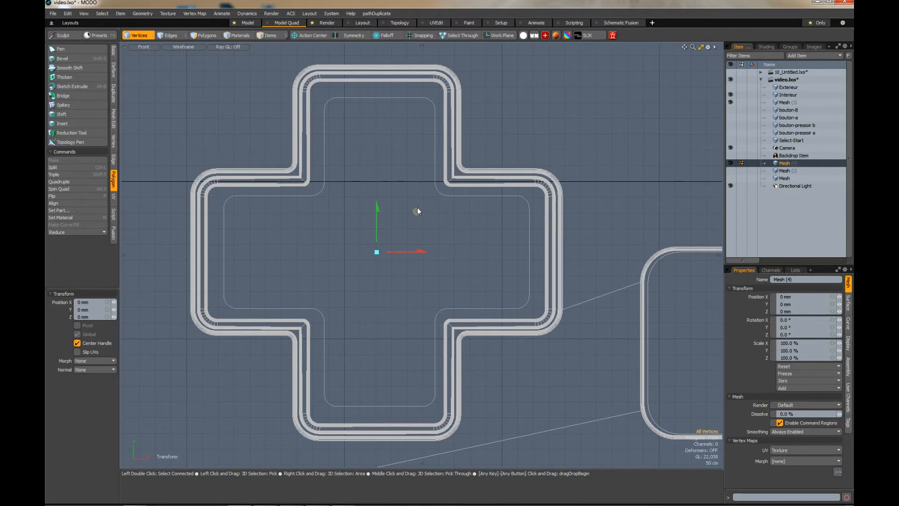
pyautogui.moveTo(417, 211); pyautogui.dragTo(416, 212)
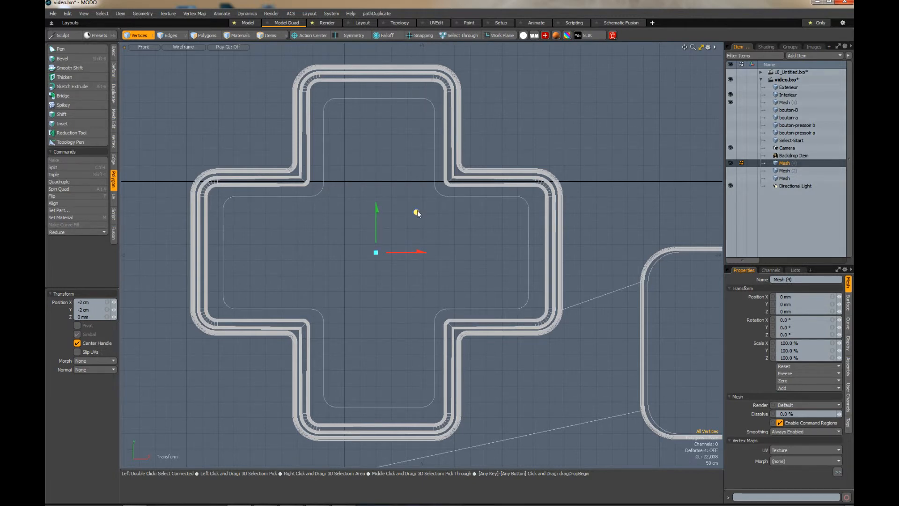
pyautogui.press('space')
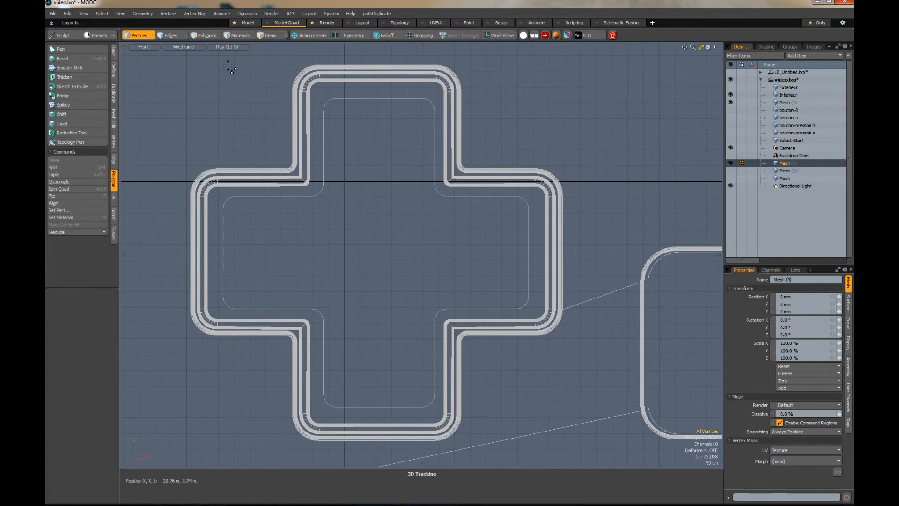
# - Move the rounded corner vertices at the end of the cross's upper arm 34 cm up along Y
pyautogui.moveTo(260, 70); pyautogui.dragTo(487, 141, button='right')
pyautogui.press('w')
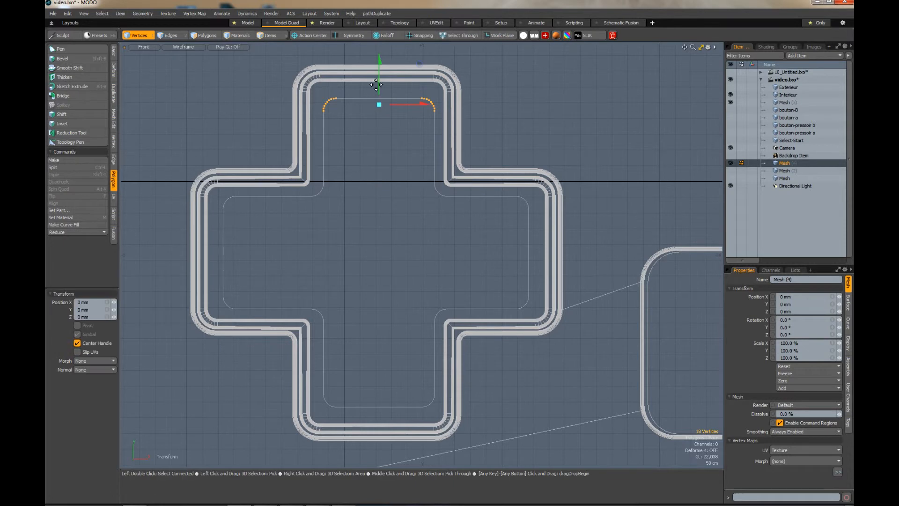
pyautogui.moveTo(379, 60); pyautogui.dragTo(380, 49)
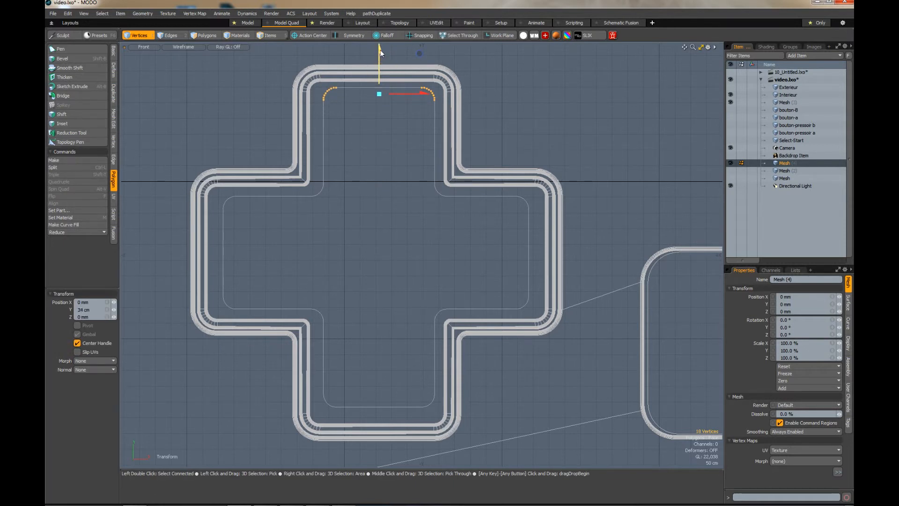
pyautogui.press('space')
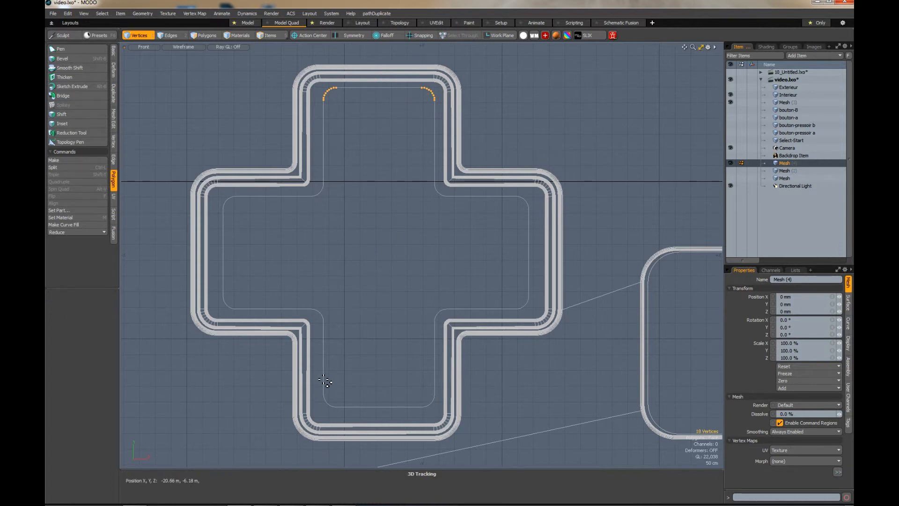
# - Move the rounded corner vertices at the end of the cross's lower arm 34 cm down along Y
pyautogui.moveTo(311, 375); pyautogui.dragTo(475, 445)
pyautogui.press('w')
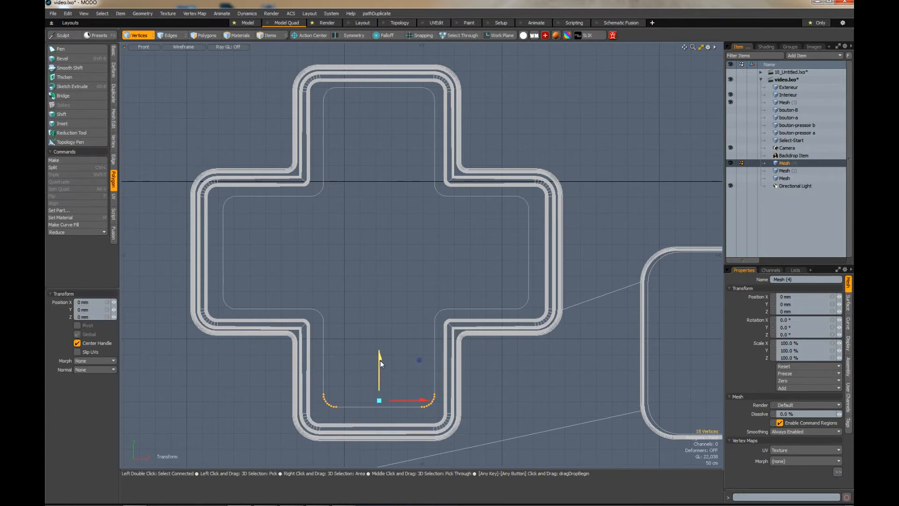
pyautogui.moveTo(380, 357); pyautogui.dragTo(379, 365)
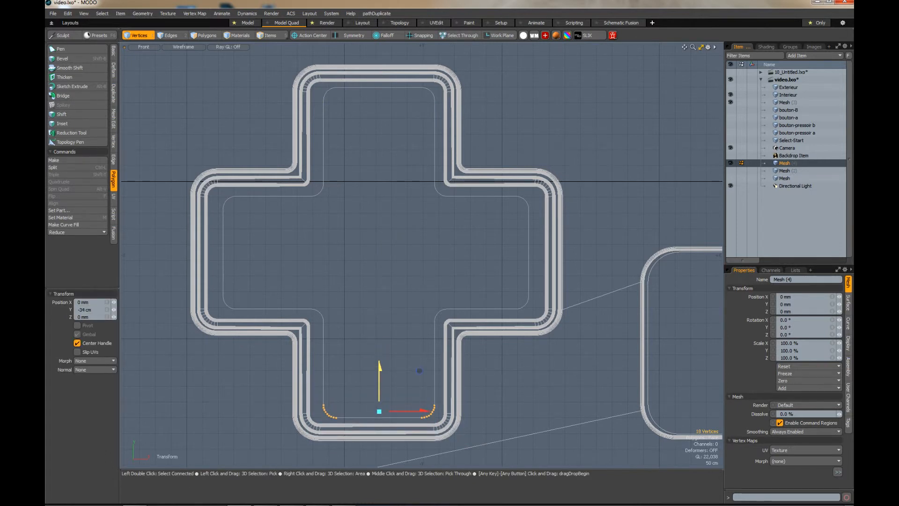
pyautogui.press('space')
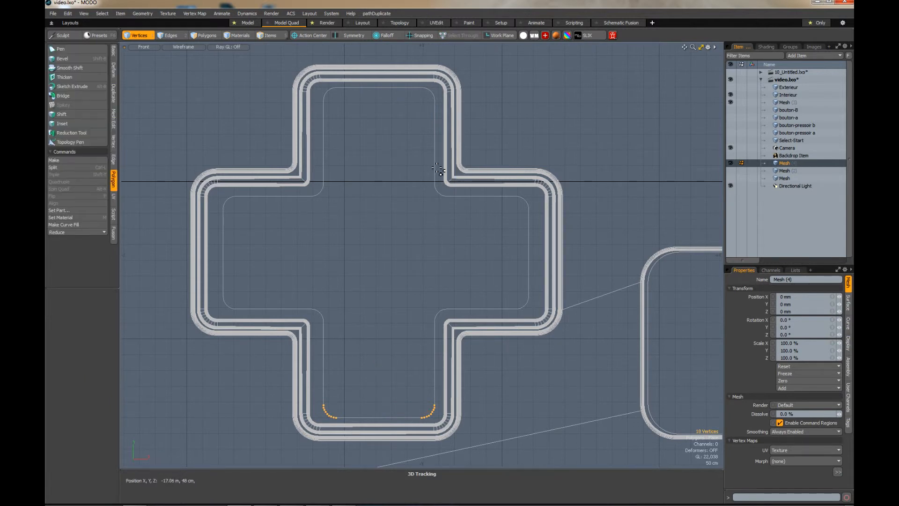
# - Move all corner vertices on the cross's right half 18 cm in X, and push the right arm's end corners further outward
pyautogui.moveTo(402, 75); pyautogui.dragTo(580, 428)
pyautogui.press('w')
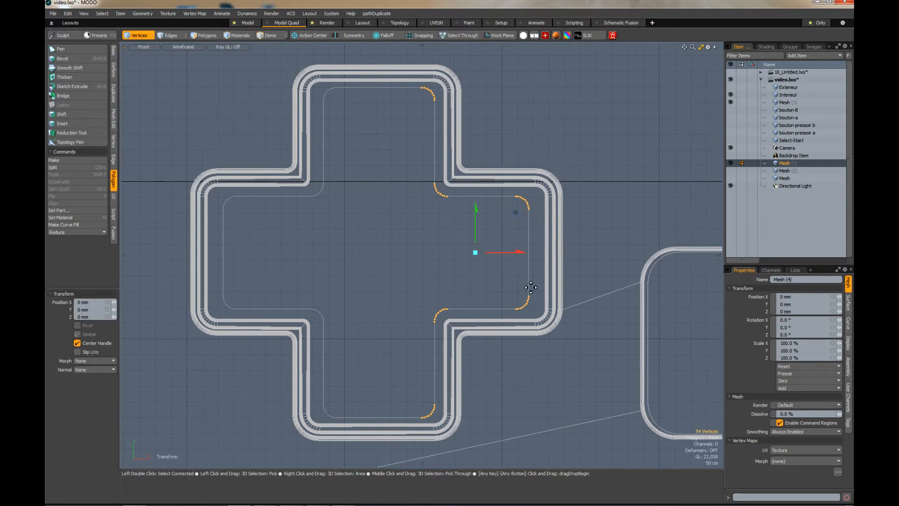
pyautogui.moveTo(513, 252); pyautogui.dragTo(518, 252)
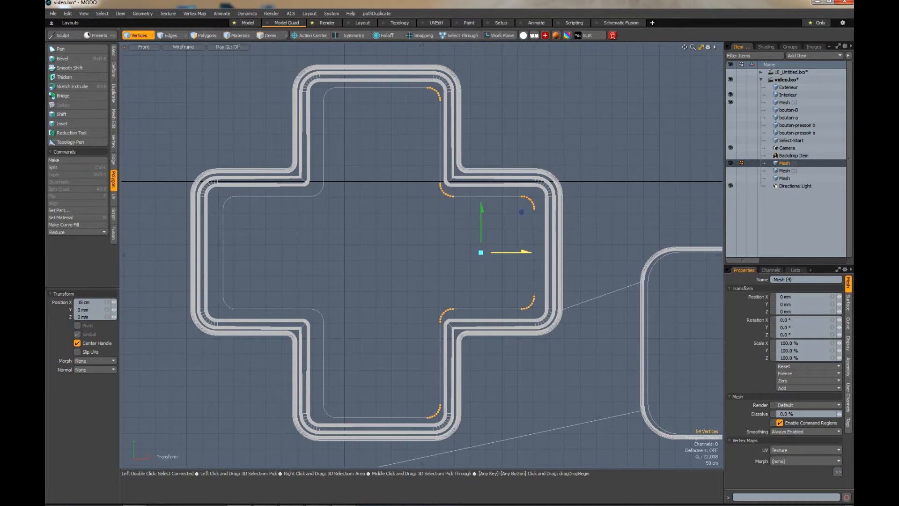
pyautogui.moveTo(501, 157); pyautogui.dragTo(567, 383, button='right')
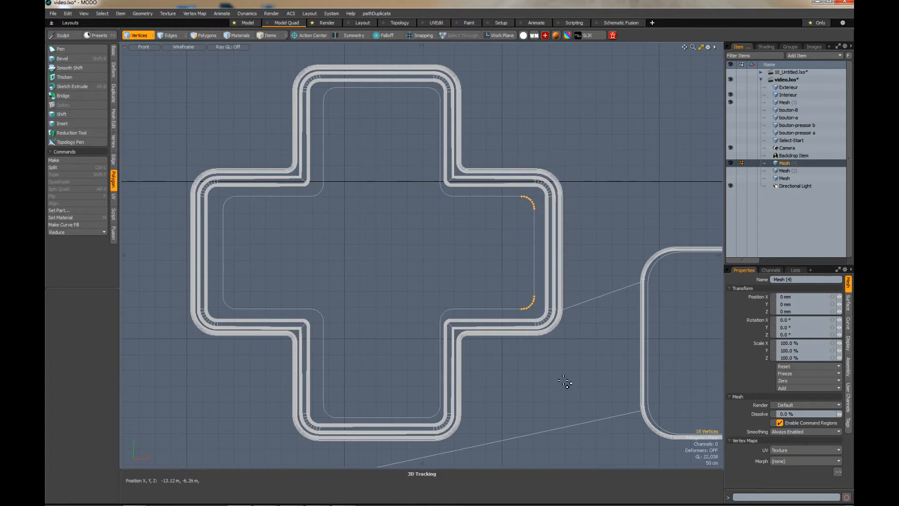
pyautogui.moveTo(567, 251); pyautogui.dragTo(573, 252)
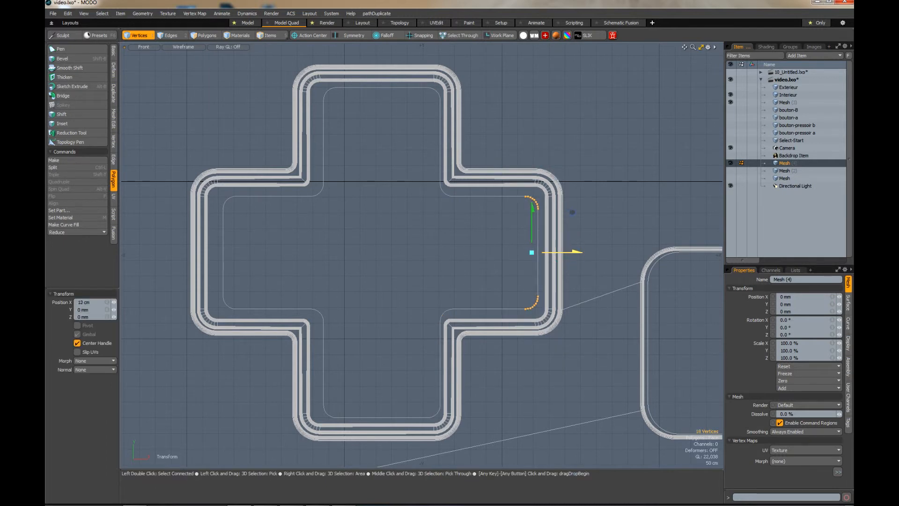
pyautogui.press('space')
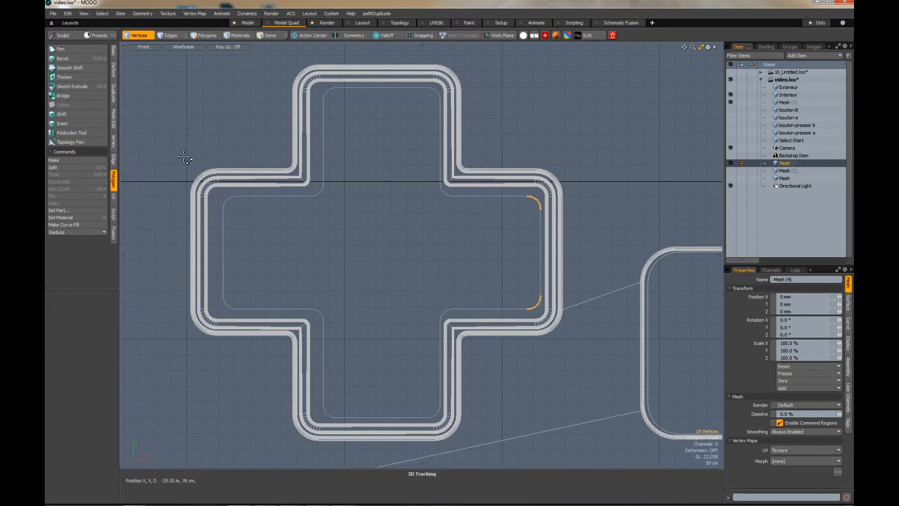
# - Move all corner vertices on the cross's left half -32 cm in X, and the left arm's end corners a further -4 cm in X
pyautogui.moveTo(164, 141); pyautogui.dragTo(211, 222, button='right')
pyautogui.moveTo(159, 67); pyautogui.dragTo(354, 442, button='right')
pyautogui.press('w')
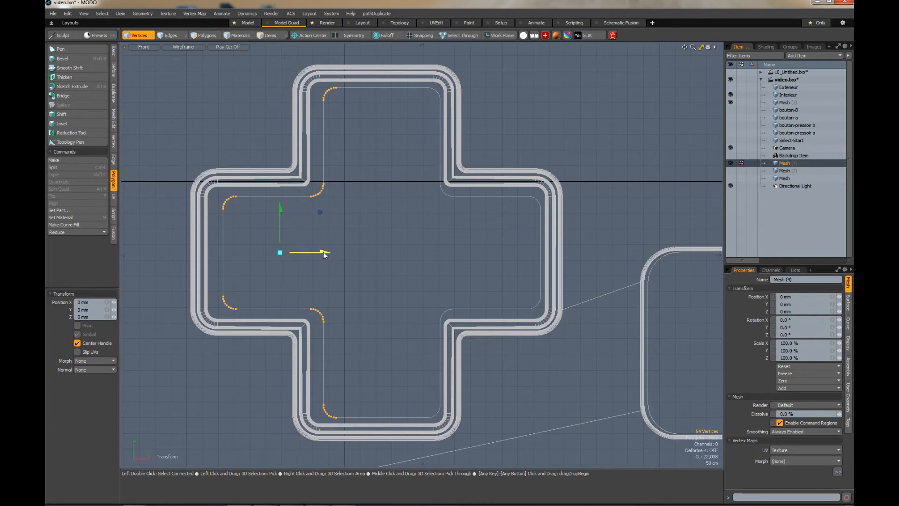
pyautogui.moveTo(324, 254); pyautogui.dragTo(314, 254)
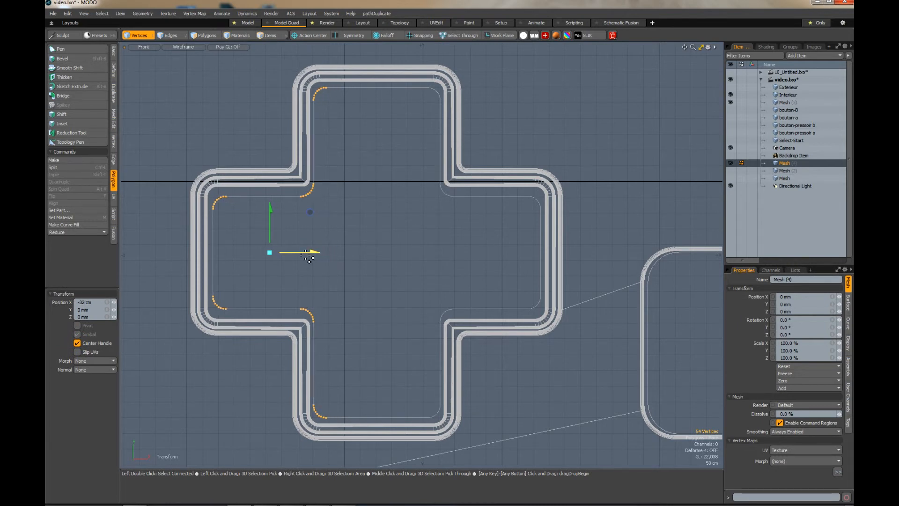
pyautogui.press('space')
pyautogui.moveTo(180, 163); pyautogui.dragTo(231, 351, button='right')
pyautogui.press('w')
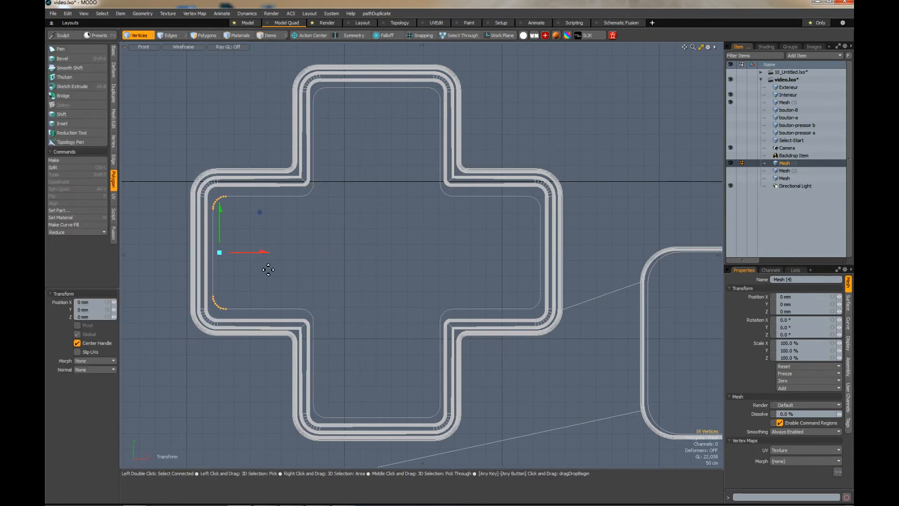
pyautogui.moveTo(264, 253); pyautogui.dragTo(262, 253)
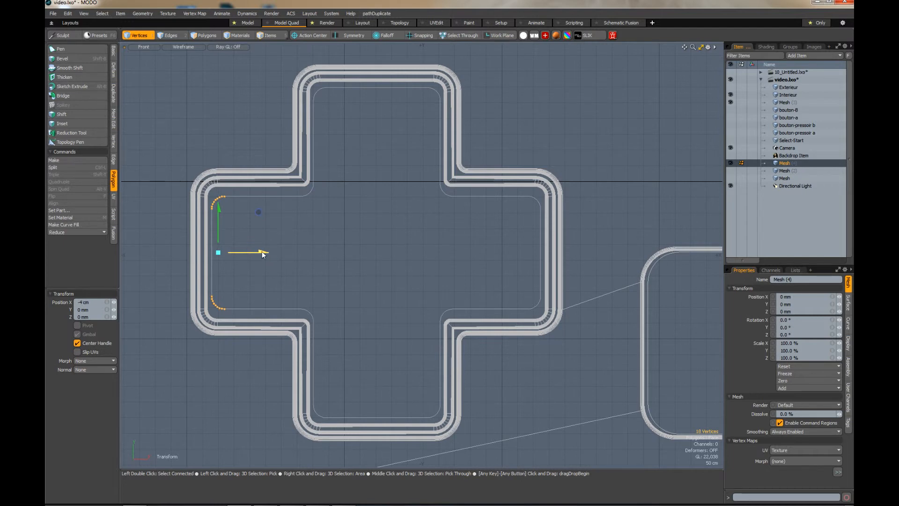
pyautogui.press('space')
# - Move the horizontal bar's upper corner vertices 18 cm up in Y and its lower corner vertices slightly down along Y
pyautogui.moveTo(162, 141); pyautogui.dragTo(558, 225, button='right')
pyautogui.press('w')
pyautogui.moveTo(376, 158); pyautogui.dragTo(377, 152)
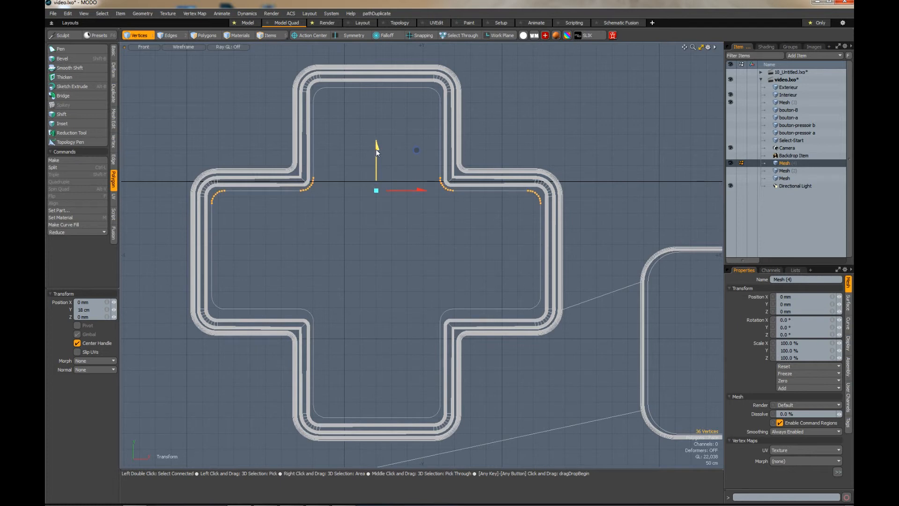
pyautogui.press('space')
pyautogui.moveTo(197, 275); pyautogui.dragTo(574, 375, button='right')
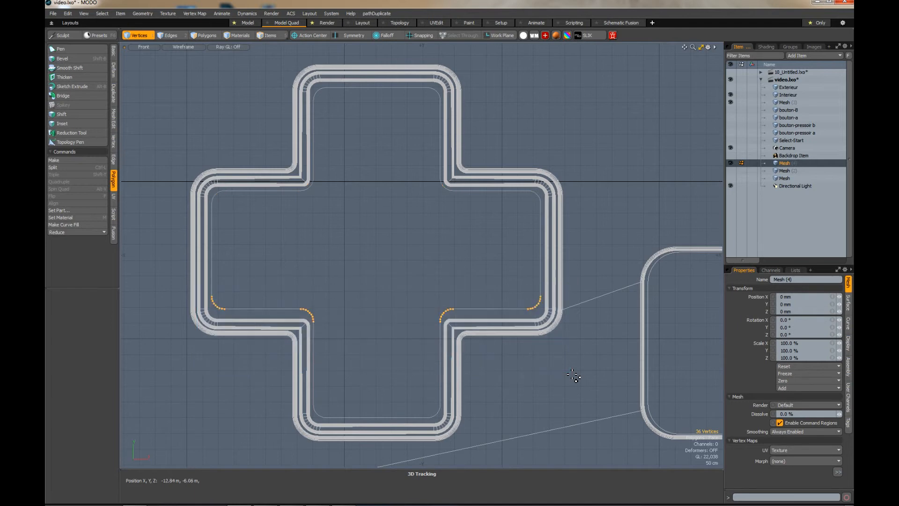
pyautogui.press('y')
pyautogui.moveTo(376, 263); pyautogui.dragTo(376, 271)
pyautogui.press('space')
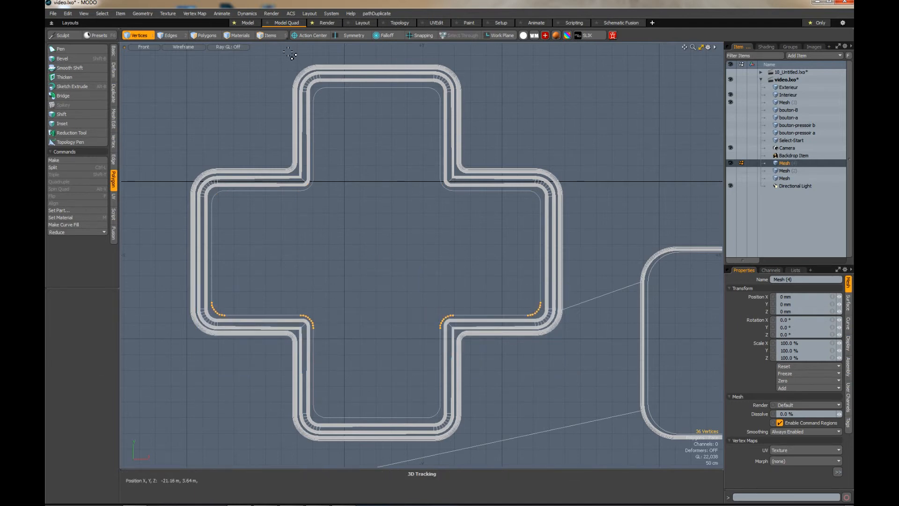
# - Return to the four-view layout, select the cross polygon and move it 19 cm forward along Z
pyautogui.press('3')
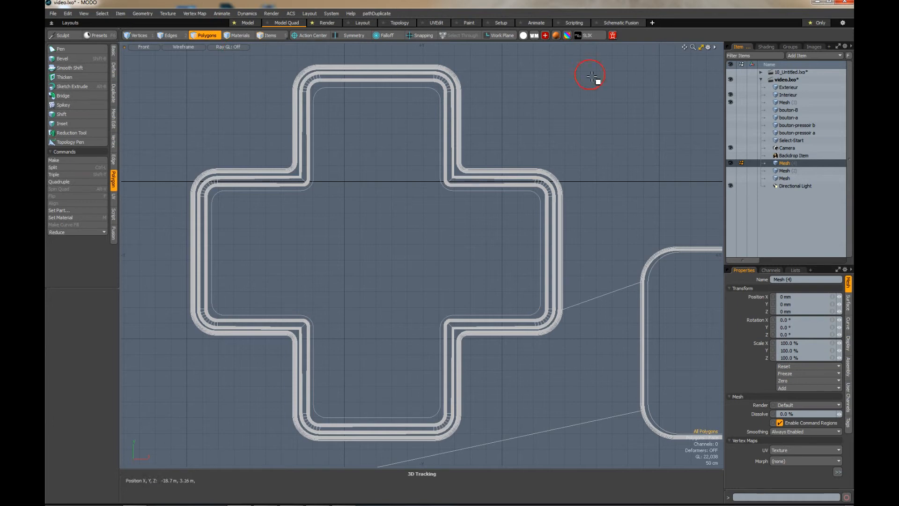
pyautogui.click(701, 48)
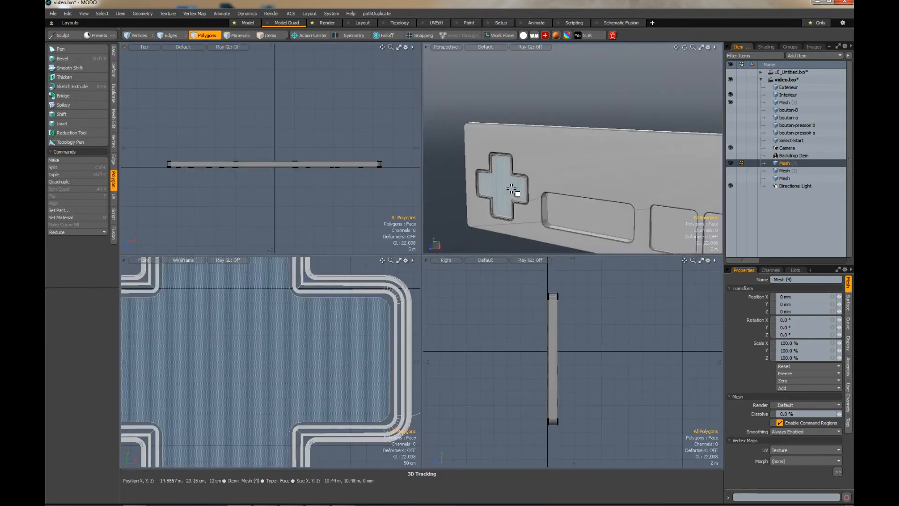
pyautogui.click(497, 179)
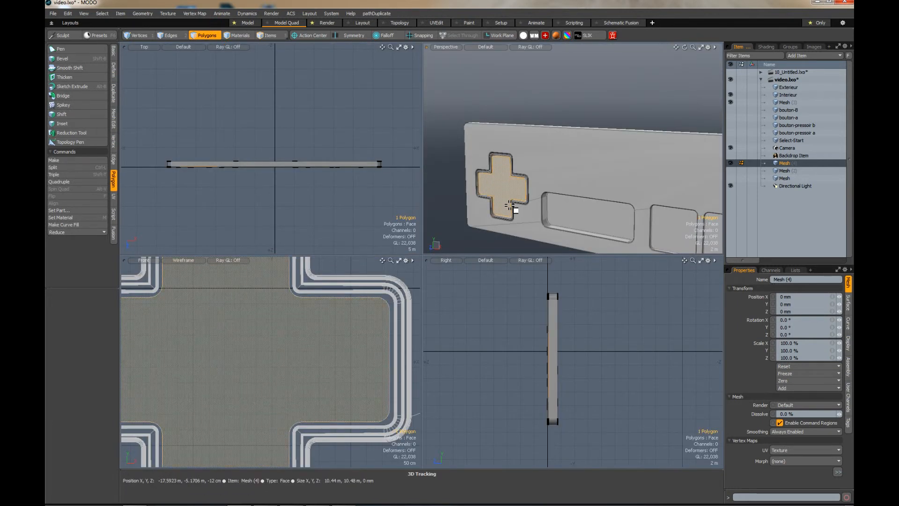
pyautogui.press('y')
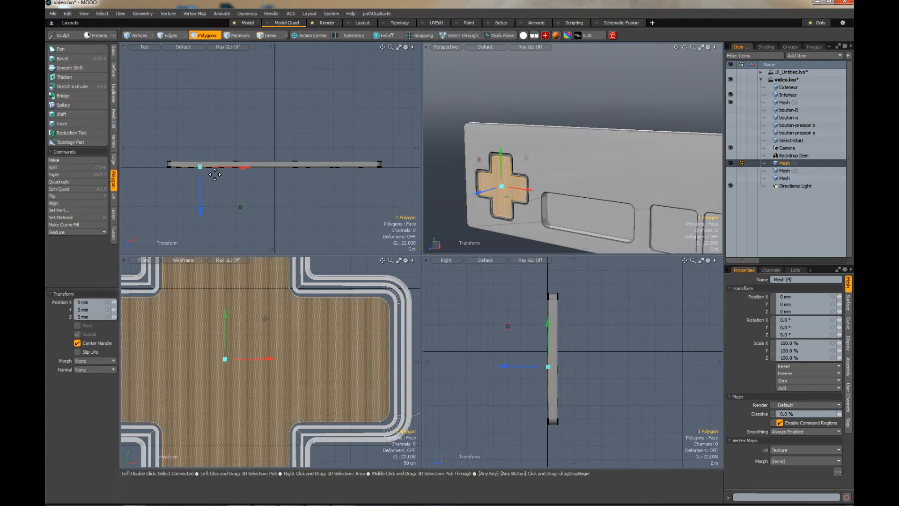
pyautogui.scroll(5, 198, 159)
pyautogui.scroll(2, 199, 157)
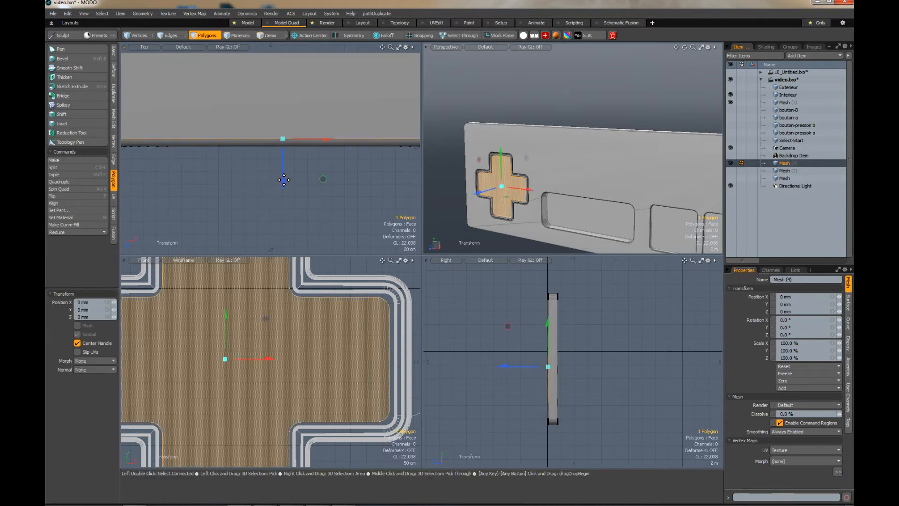
pyautogui.moveTo(283, 185); pyautogui.dragTo(283, 195)
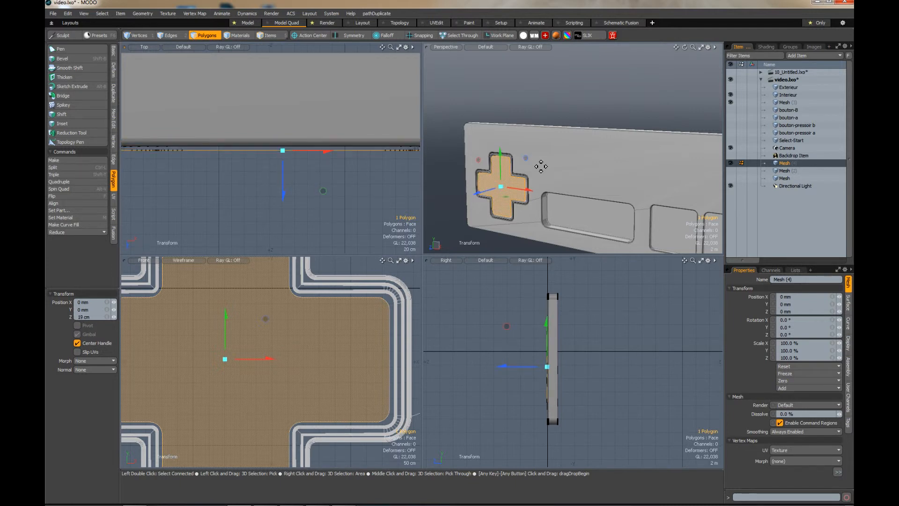
pyautogui.scroll(5, 496, 201)
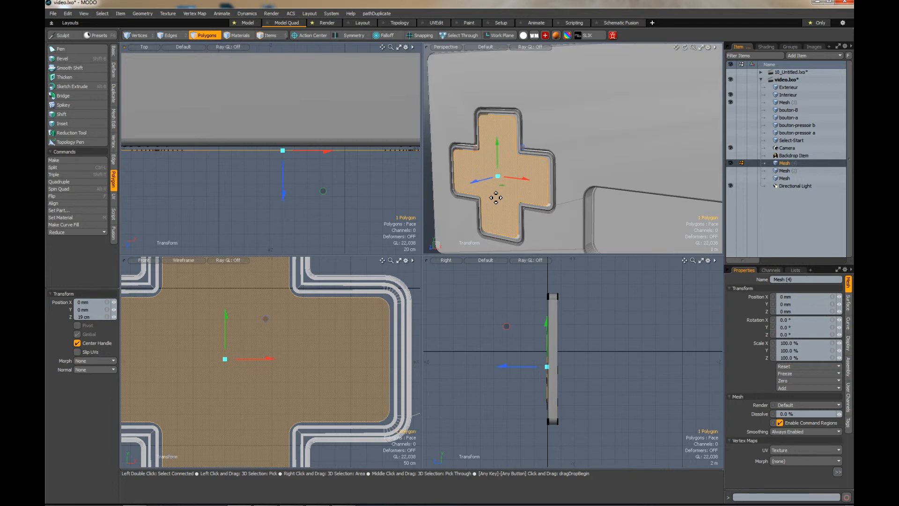
pyautogui.click(70, 69)
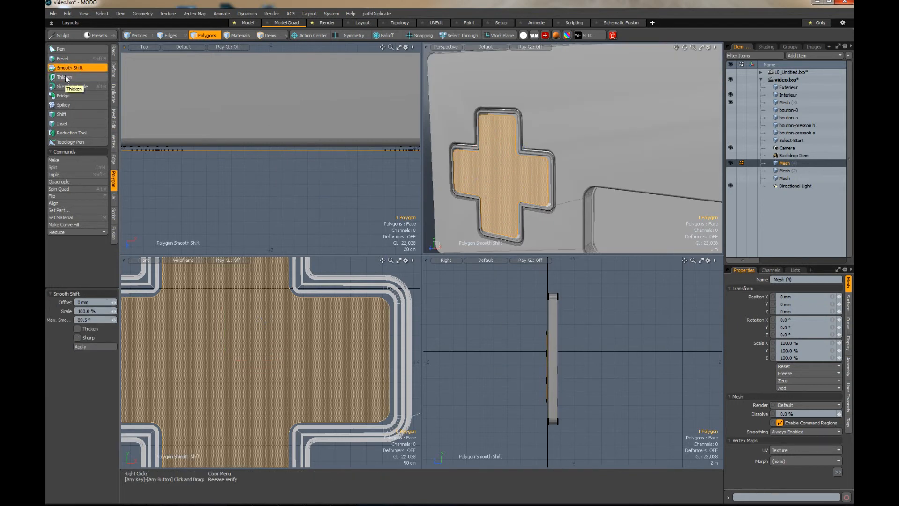
pyautogui.press('ctrl')
pyautogui.press('space')
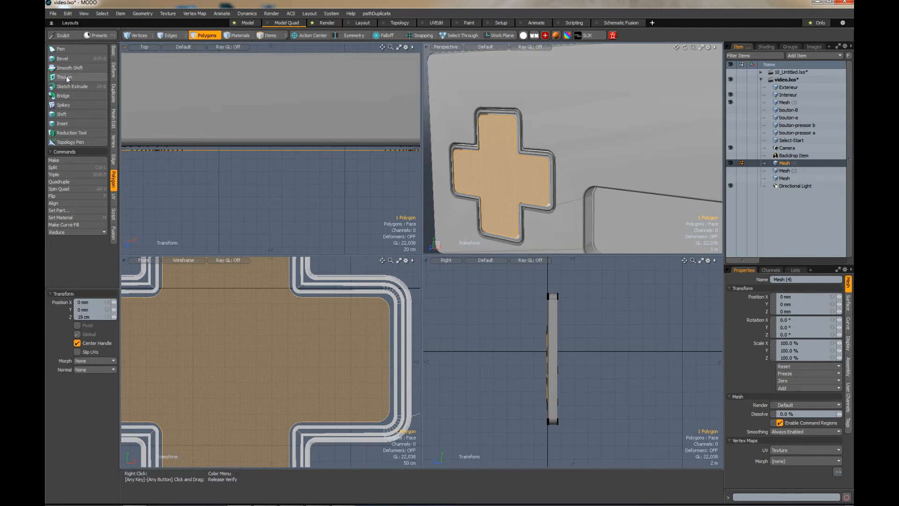
# - Thicken the cross polygon backward into the face plate opening with a negative offset
pyautogui.click(66, 78)
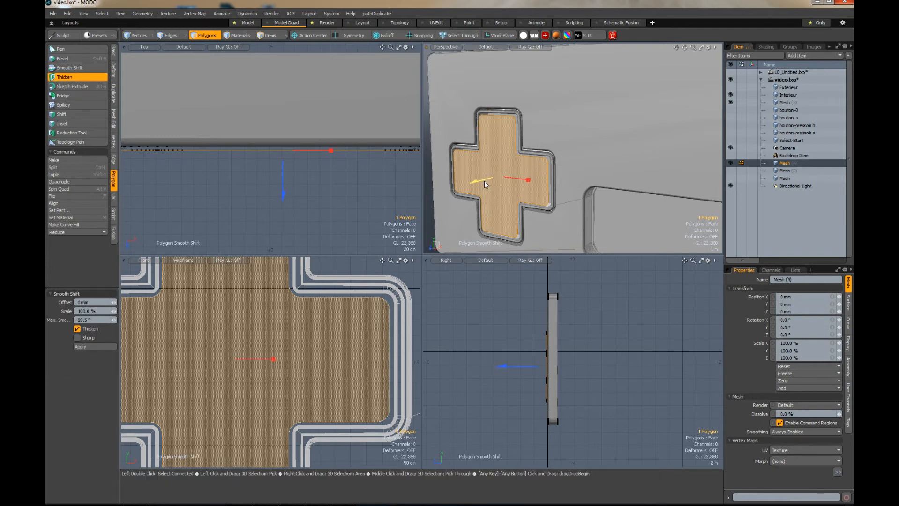
pyautogui.moveTo(485, 184)
pyautogui.mouseDown()
pyautogui.moveTo(470, 192)
pyautogui.moveTo(494, 183)
pyautogui.mouseUp()
pyautogui.scroll(-3, 345, 87)
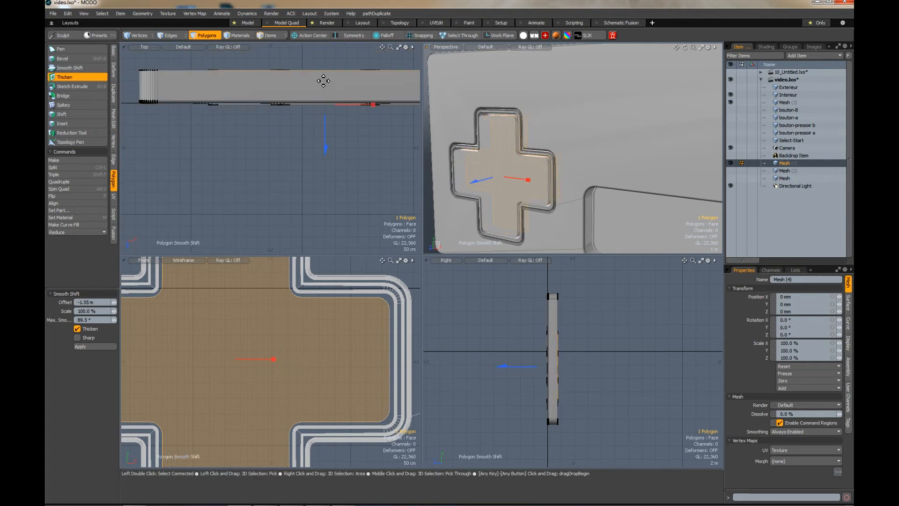
pyautogui.scroll(3, 323, 81)
pyautogui.moveTo(331, 178); pyautogui.dragTo(331, 188)
pyautogui.press('space')
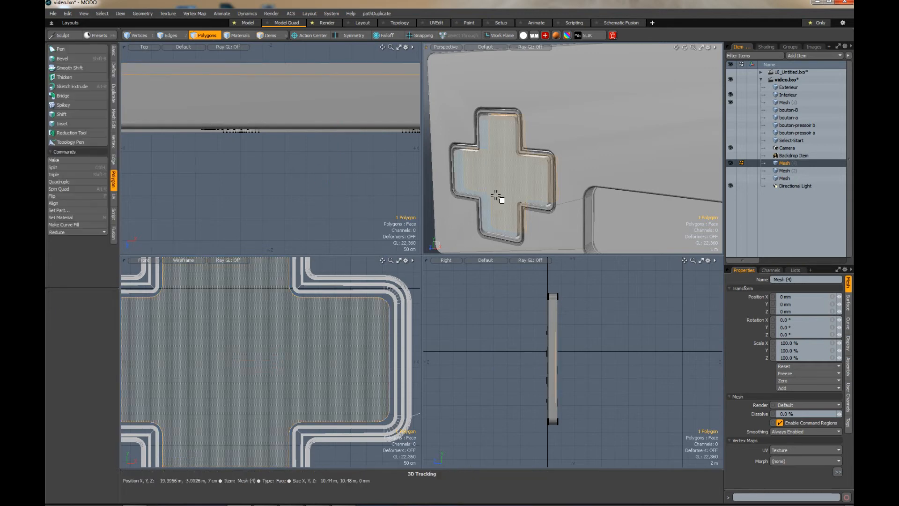
# - Select the front polygon of the thickened cross and convert the selection to its boundary edges
pyautogui.keyDown('alt'); pyautogui.moveTo(496, 195); pyautogui.dragTo(462, 140); pyautogui.keyUp('alt')
pyautogui.scroll(3, 462, 139)
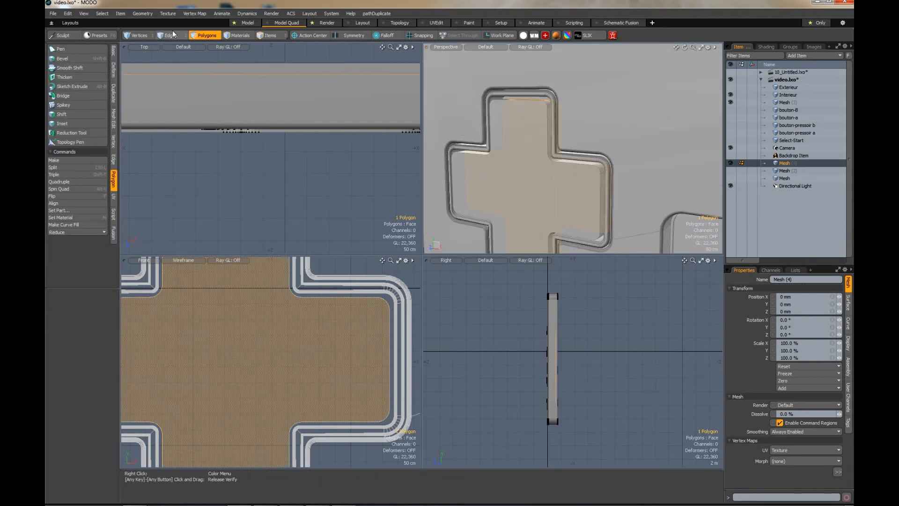
pyautogui.press('2')
pyautogui.scroll(3, 506, 106)
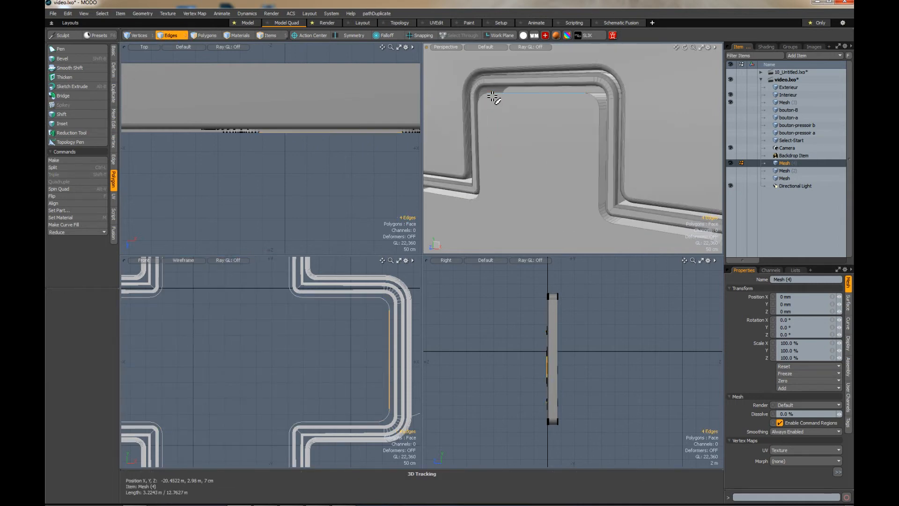
pyautogui.scroll(-3, 493, 97)
pyautogui.scroll(3, 518, 106)
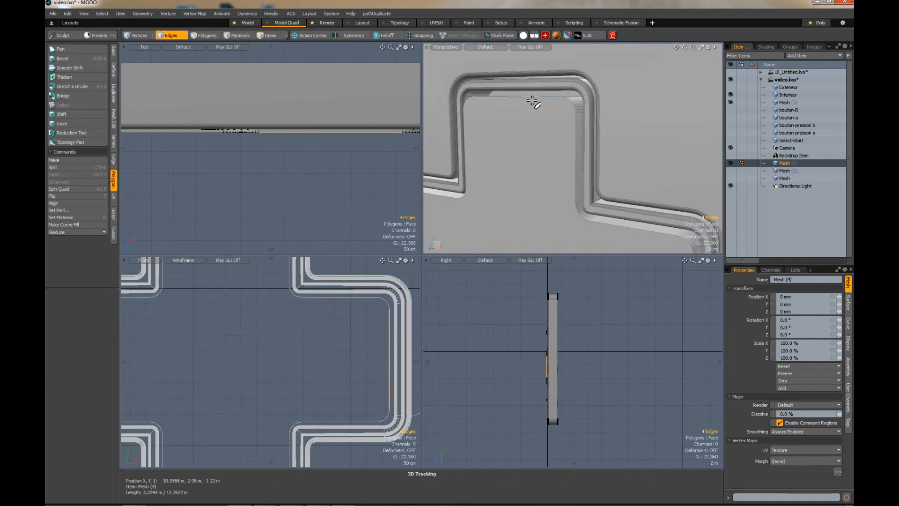
pyautogui.scroll(-3, 533, 104)
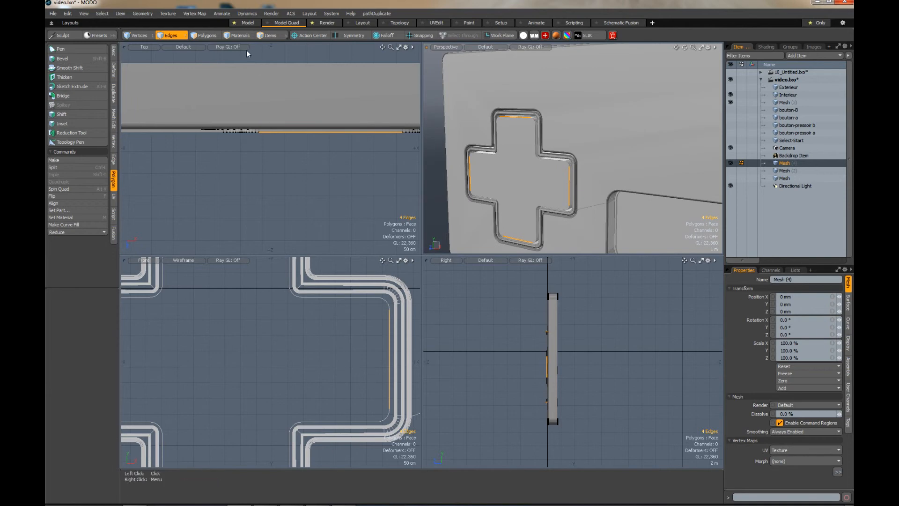
pyautogui.click(206, 36)
pyautogui.click(513, 177)
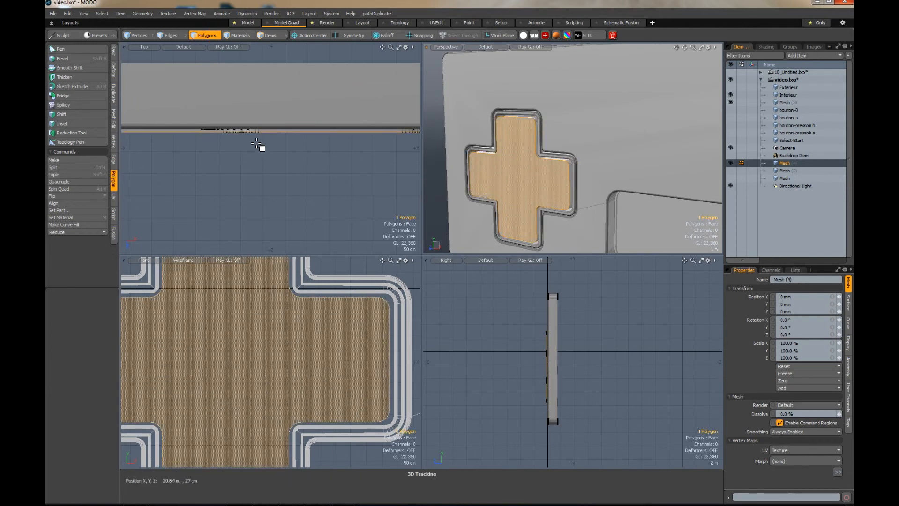
pyautogui.keyDown('alt'); pyautogui.click(171, 36); pyautogui.keyUp('alt')
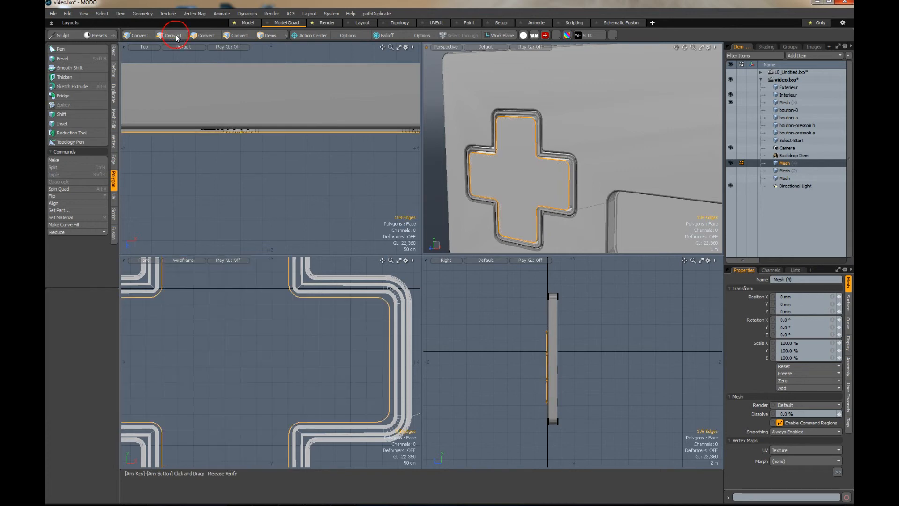
pyautogui.scroll(5, 549, 152)
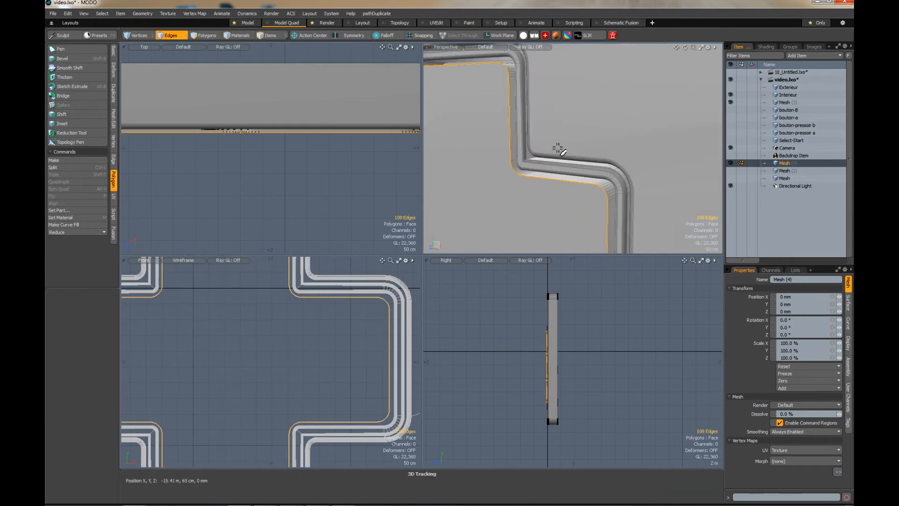
pyautogui.scroll(-5, 509, 94)
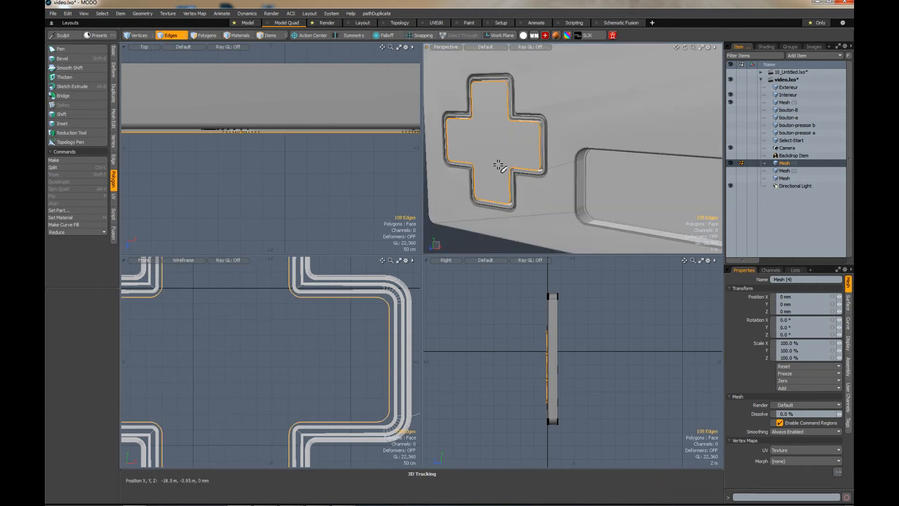
# - Bevel the cross's front boundary edges with a small rounded inset at round level 8
pyautogui.scroll(3, 512, 187)
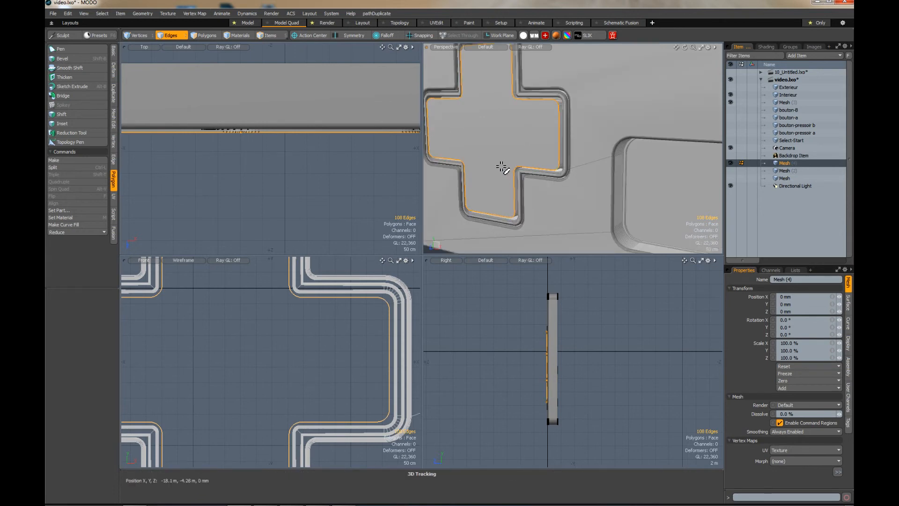
pyautogui.hotkey('shift', 'b')
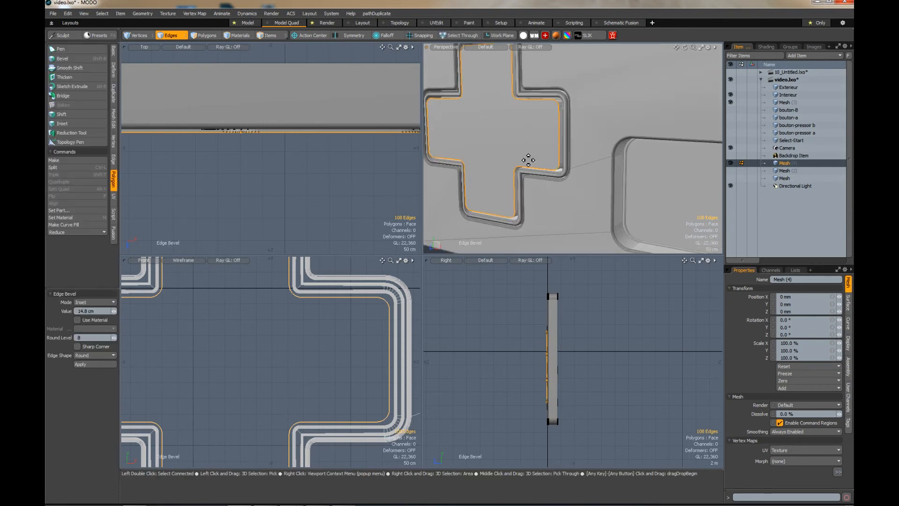
pyautogui.scroll(3, 553, 116)
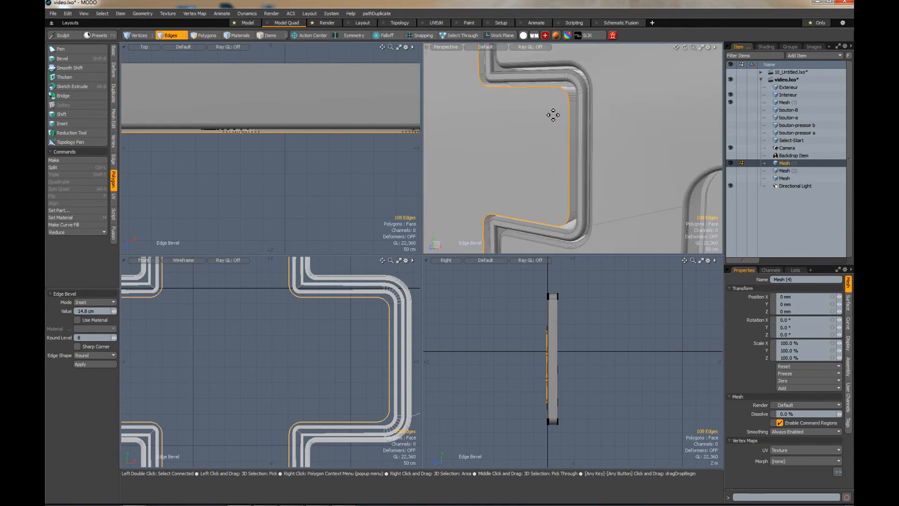
pyautogui.moveTo(553, 114); pyautogui.dragTo(571, 114)
pyautogui.scroll(-3, 549, 115)
pyautogui.press('space')
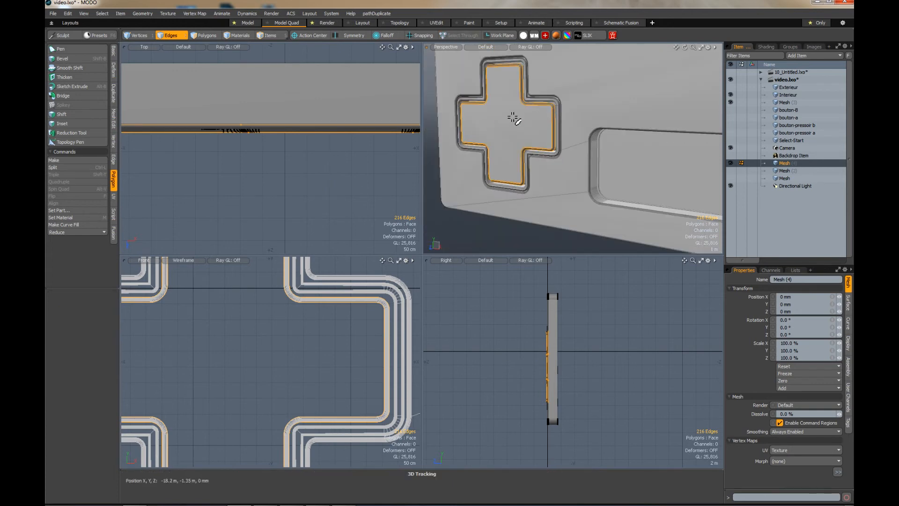
# - Inspect the beveled cross in the live render preview from a shifted angle and return to the modeling layout
pyautogui.click(327, 23)
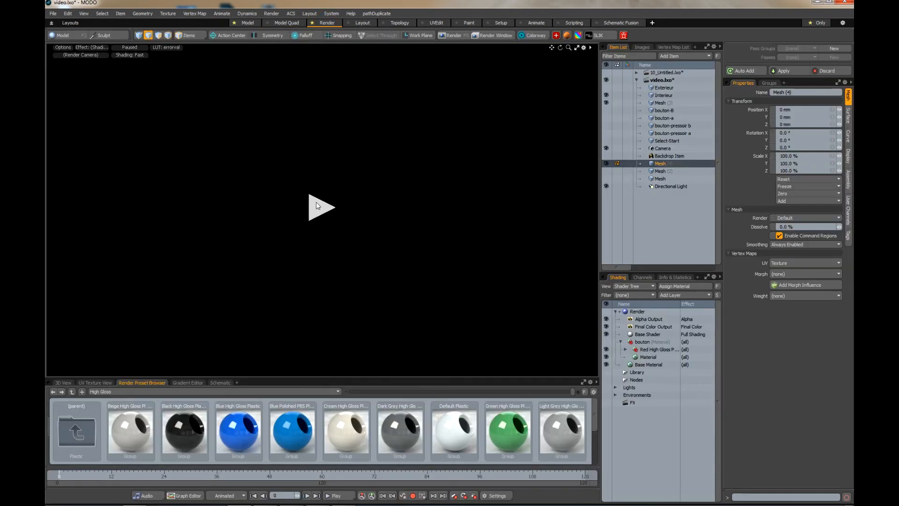
pyautogui.click(317, 206)
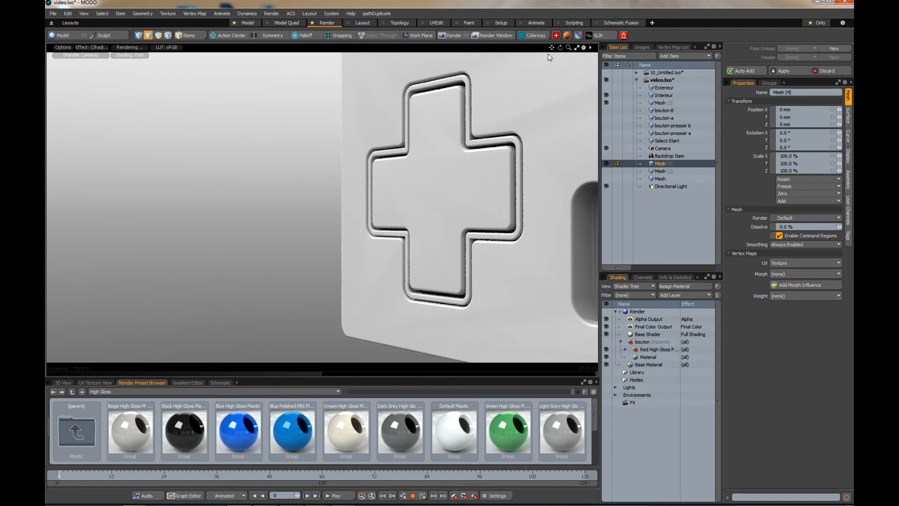
pyautogui.moveTo(555, 49); pyautogui.dragTo(398, 161)
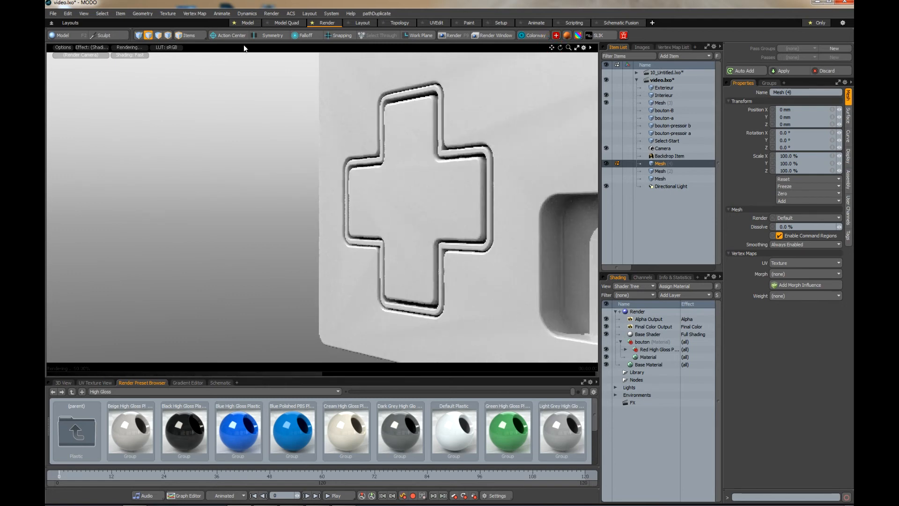
pyautogui.click(279, 26)
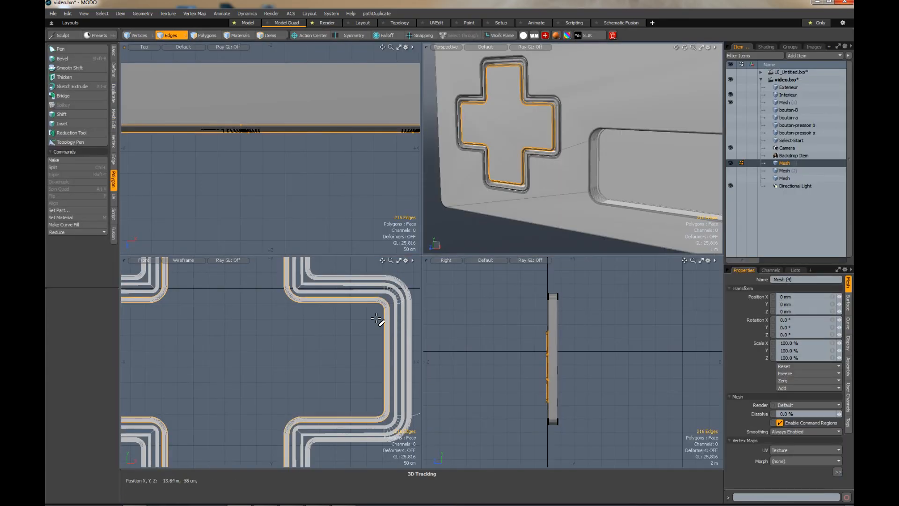
# - In the maximized front view, show the backdrop reference image and hide the Interieur mesh
pyautogui.click(398, 261)
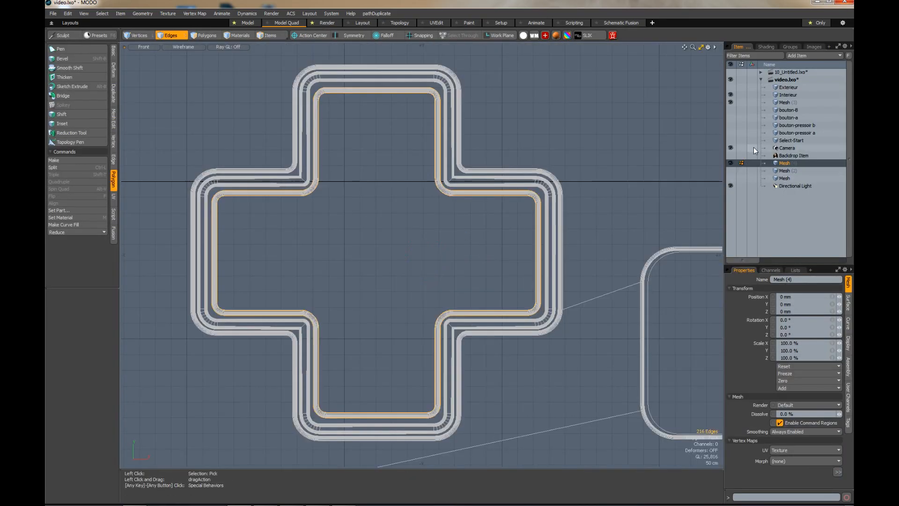
pyautogui.click(730, 155)
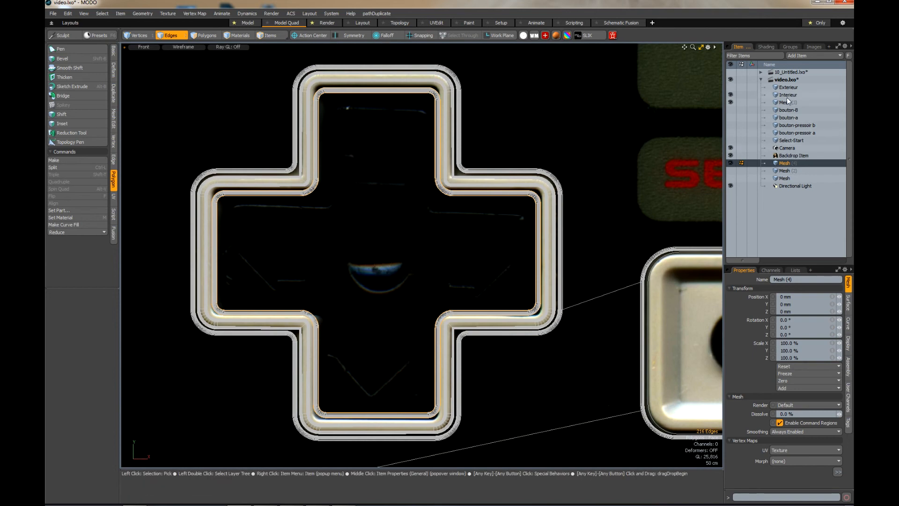
pyautogui.click(768, 102)
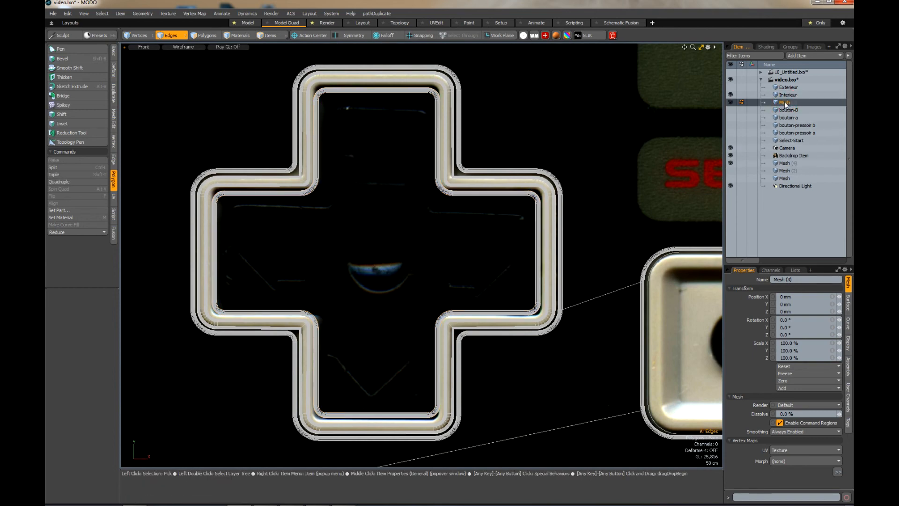
pyautogui.click(730, 95)
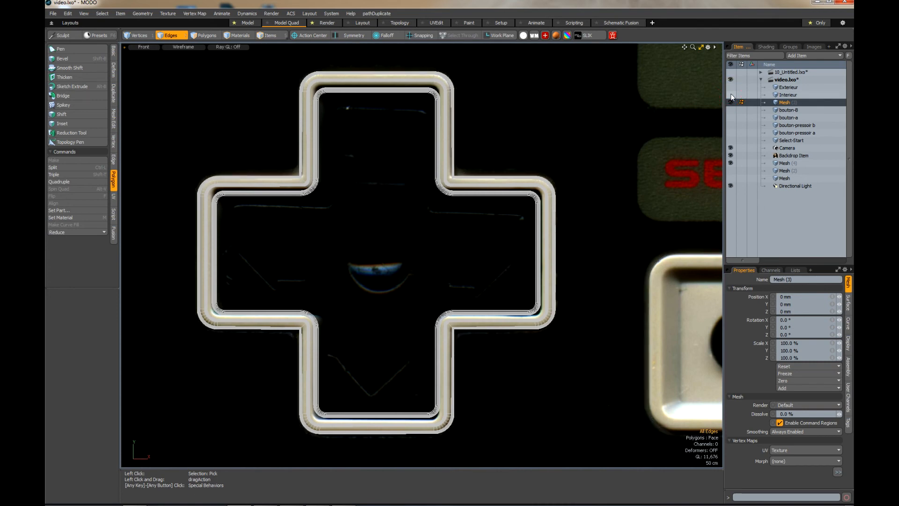
# - Rename the cross-shaped rim's Mesh (3) item as croix and add a new empty mesh item
pyautogui.doubleClick(784, 103)
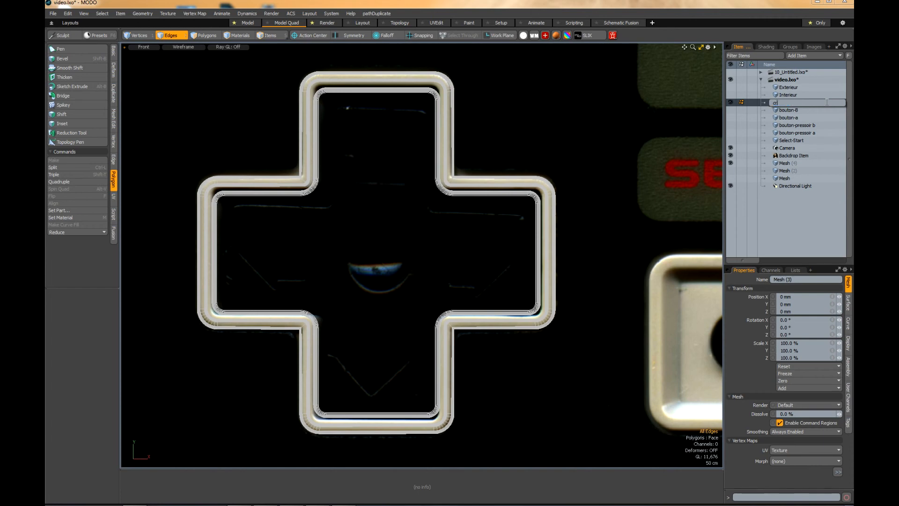
pyautogui.press('Return')
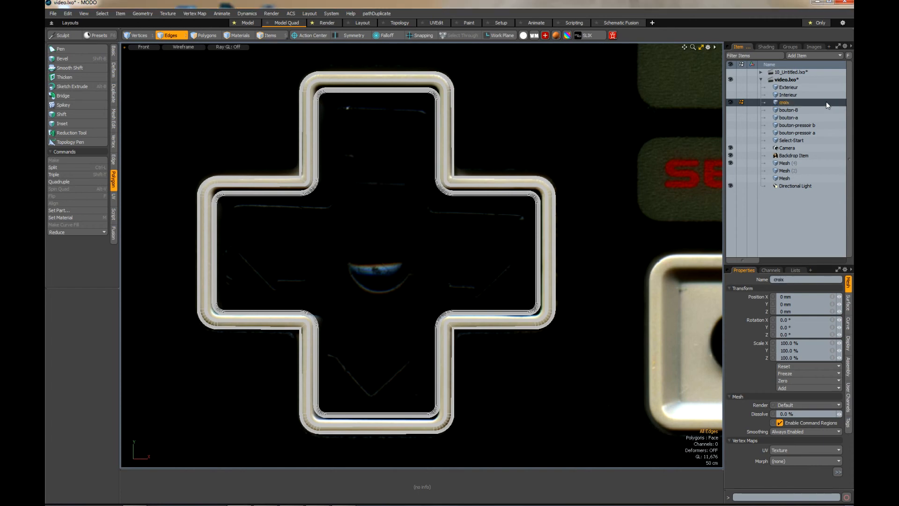
pyautogui.press('n')
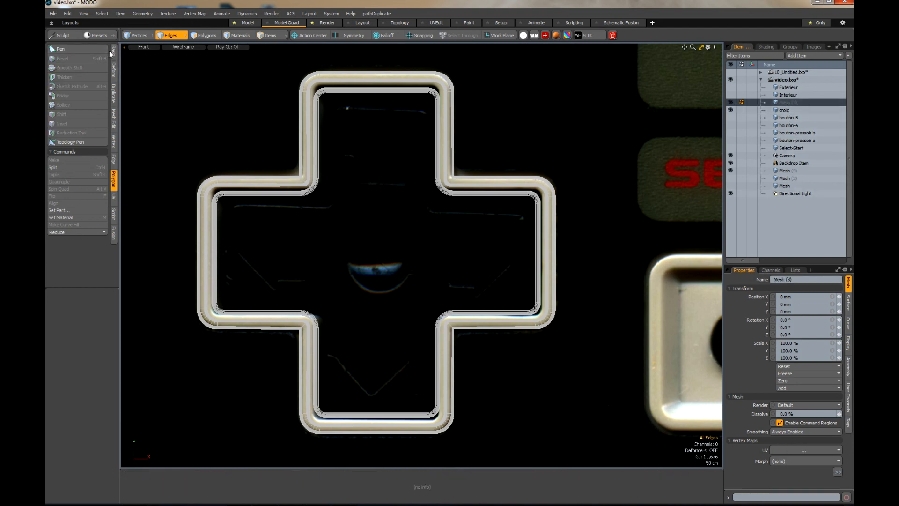
# - Draw a flat cube primitive about 2.56 m by 1.04 m on the cross's upper arm, with 1 segment in X and Y
pyautogui.click(113, 51)
pyautogui.click(54, 52)
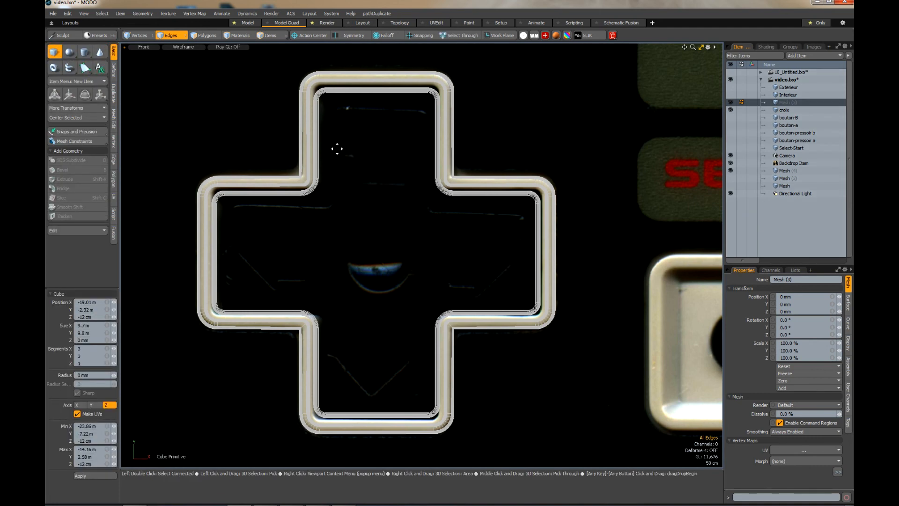
pyautogui.moveTo(341, 155); pyautogui.dragTo(422, 187)
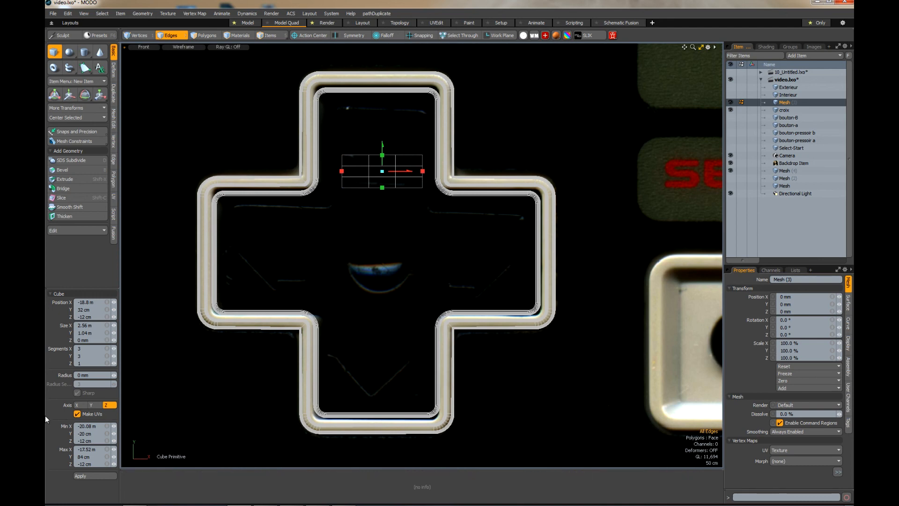
pyautogui.click(107, 348)
pyautogui.write('1')
pyautogui.press('Return')
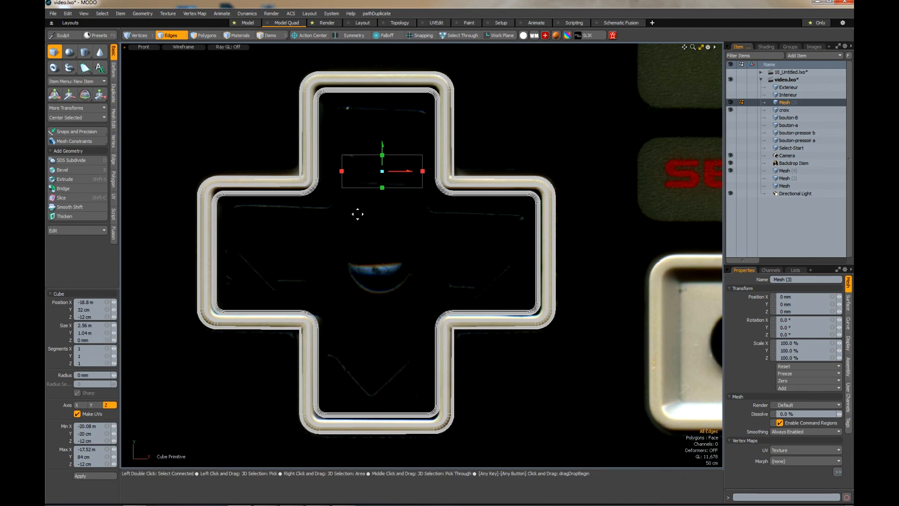
pyautogui.scroll(2, 382, 162)
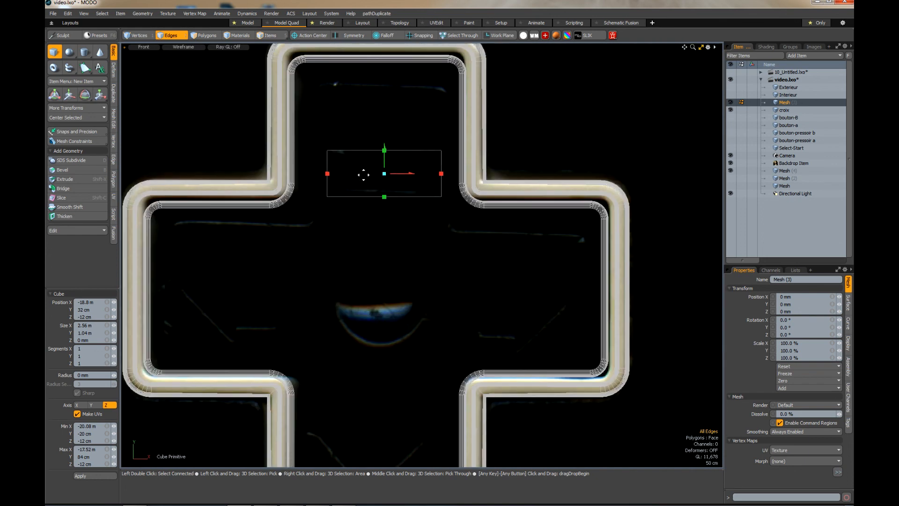